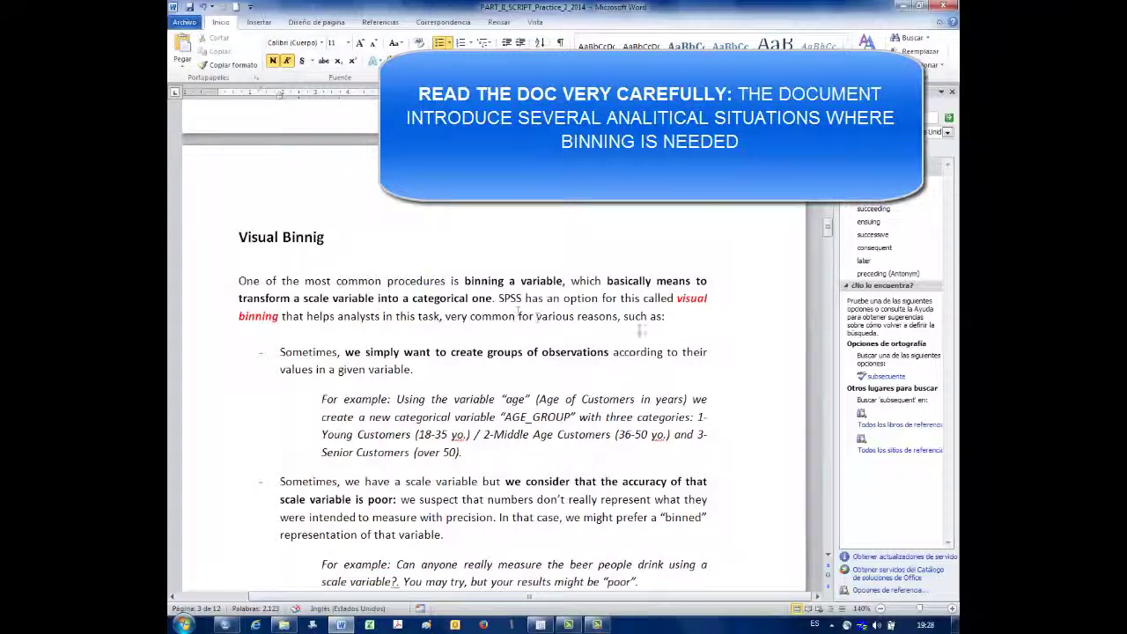
Step: Read the Visual Binning section of the practice document, down to the instructions for computing the total calls variable
{"action": "scroll", "coordinate": [456, 294], "scroll_direction": "down", "scroll_amount": 3}
{"action": "scroll", "coordinate": [457, 293], "scroll_direction": "up", "scroll_amount": 2}
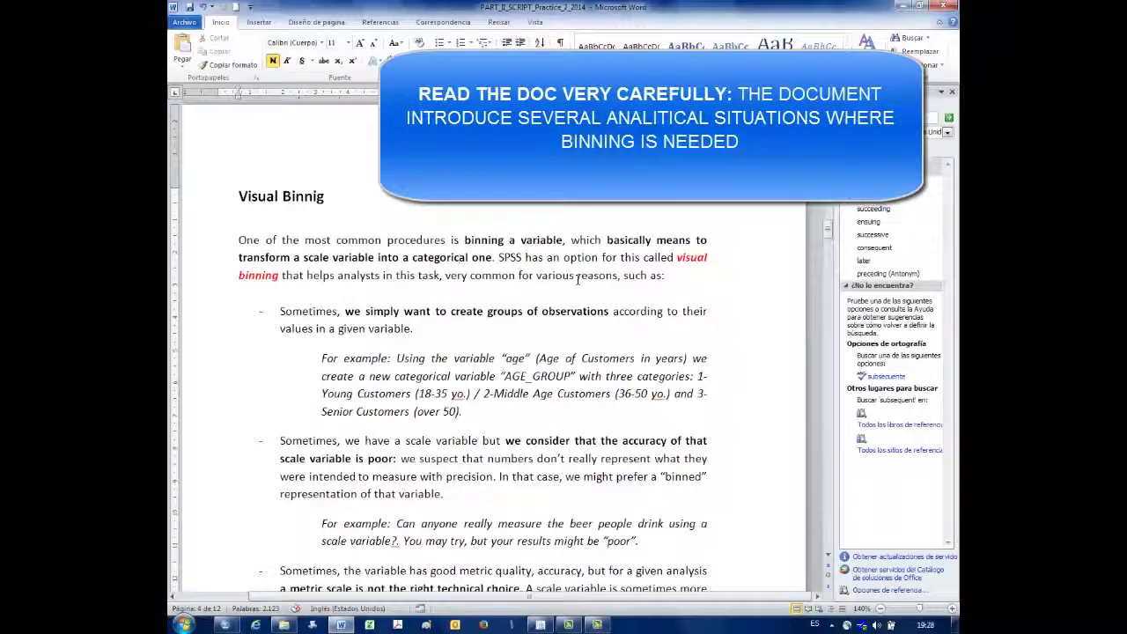
{"action": "scroll", "coordinate": [577, 278], "scroll_direction": "down", "scroll_amount": 14}
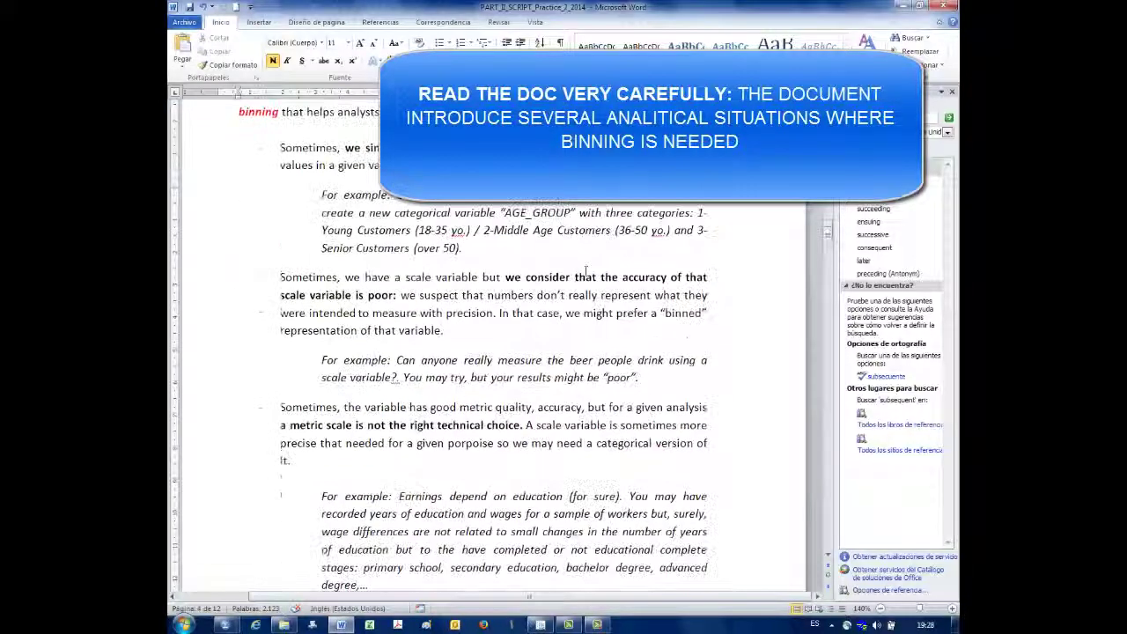
{"action": "scroll", "coordinate": [573, 294], "scroll_direction": "down", "scroll_amount": 10}
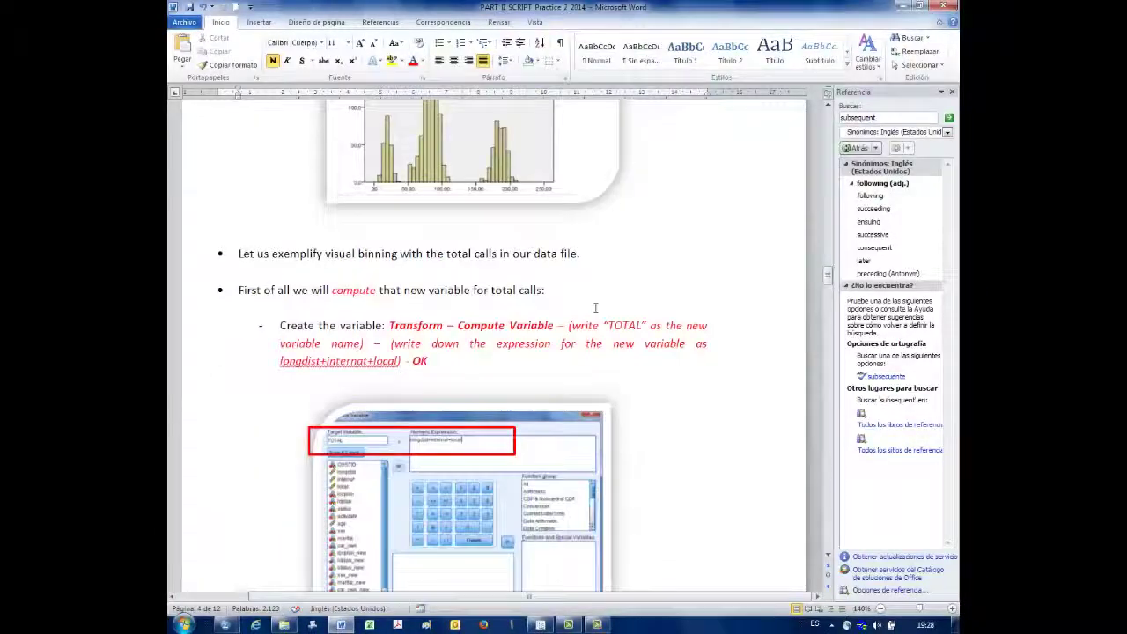
{"action": "scroll", "coordinate": [595, 308], "scroll_direction": "down", "scroll_amount": 3}
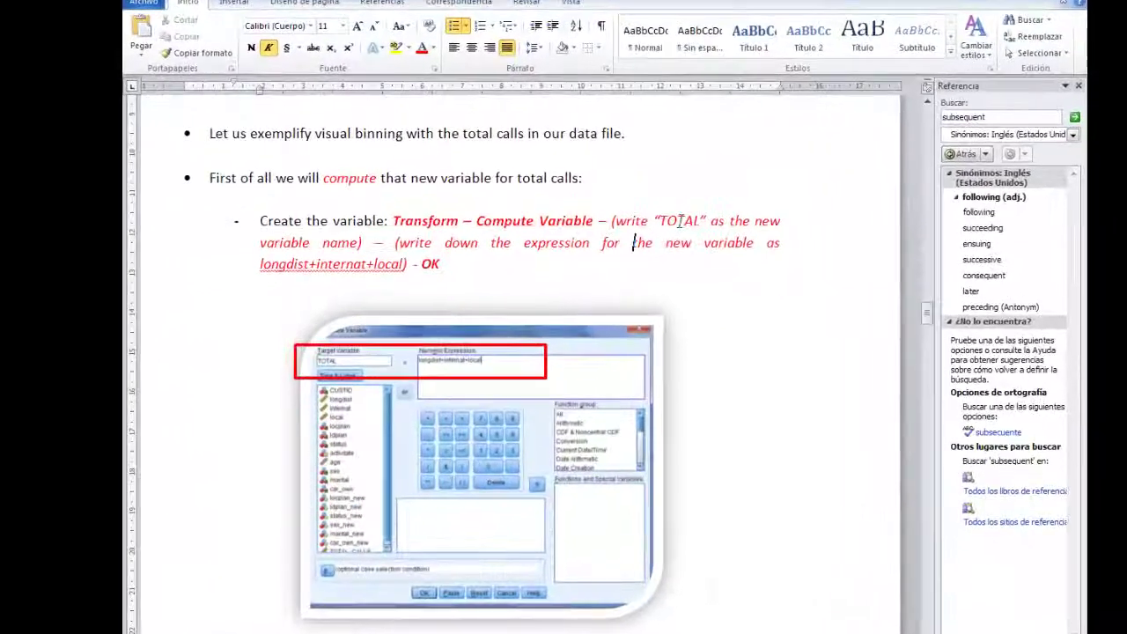
Step: Examine the document's instructions for the new variable's name, TOTAL, and its expression longdist+internat+local
{"action": "double_click", "coordinate": [623, 202]}
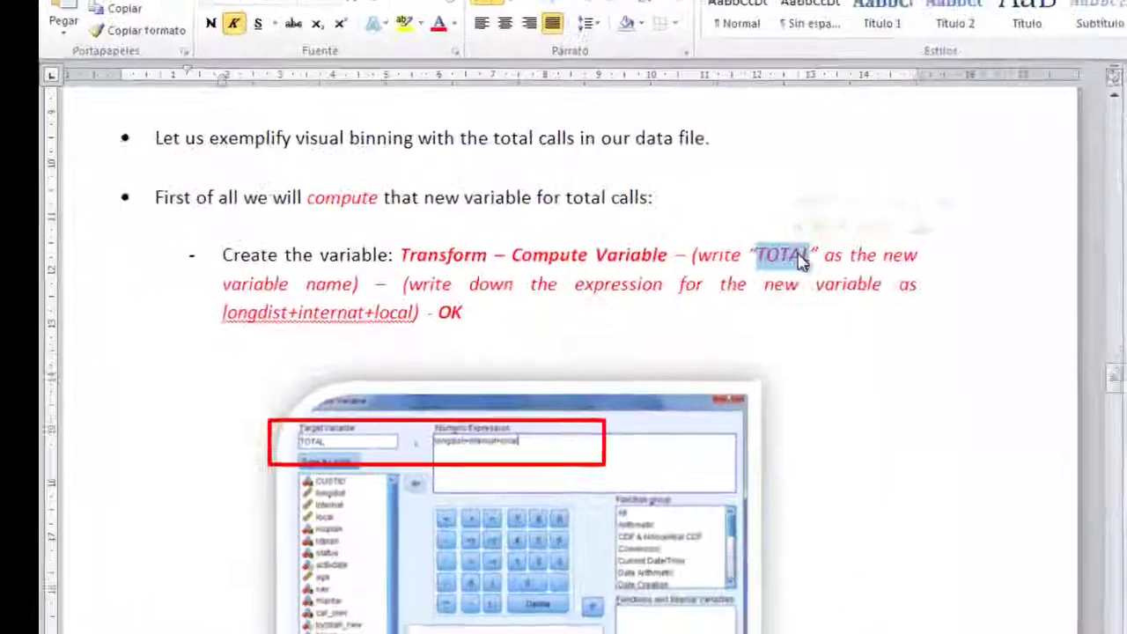
{"action": "left_click", "coordinate": [865, 308]}
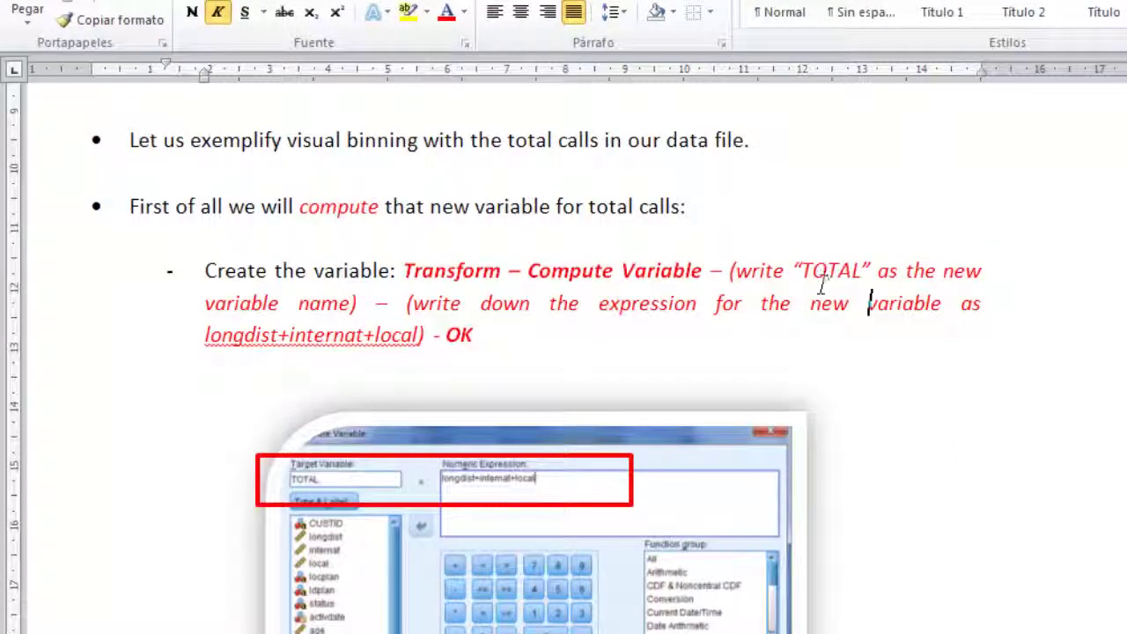
{"action": "double_click", "coordinate": [826, 271]}
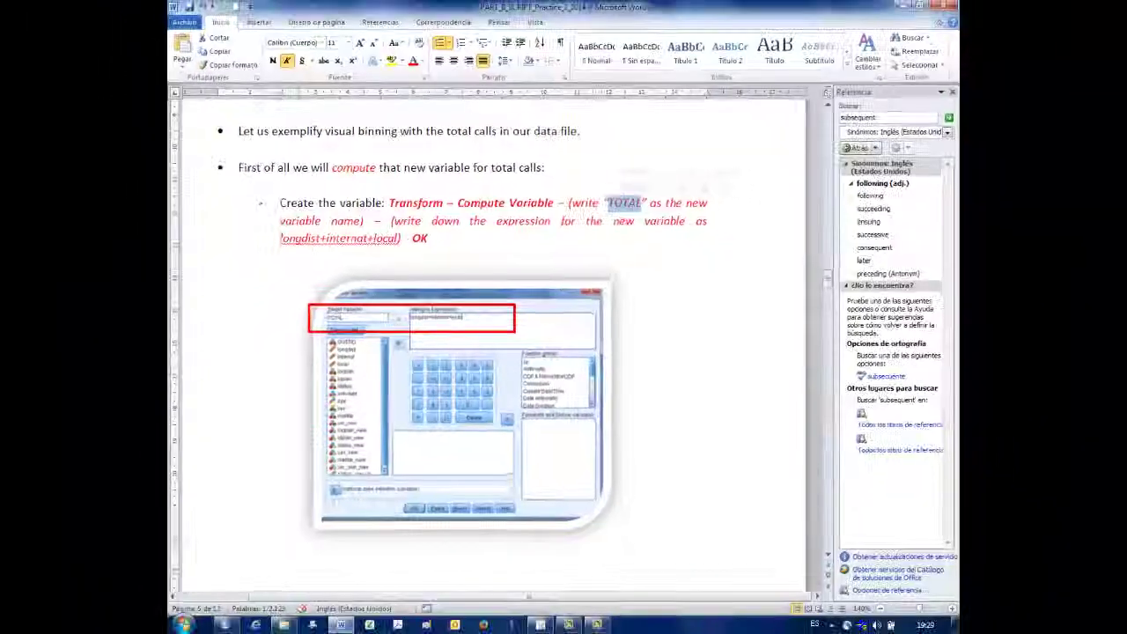
{"action": "left_click", "coordinate": [704, 322]}
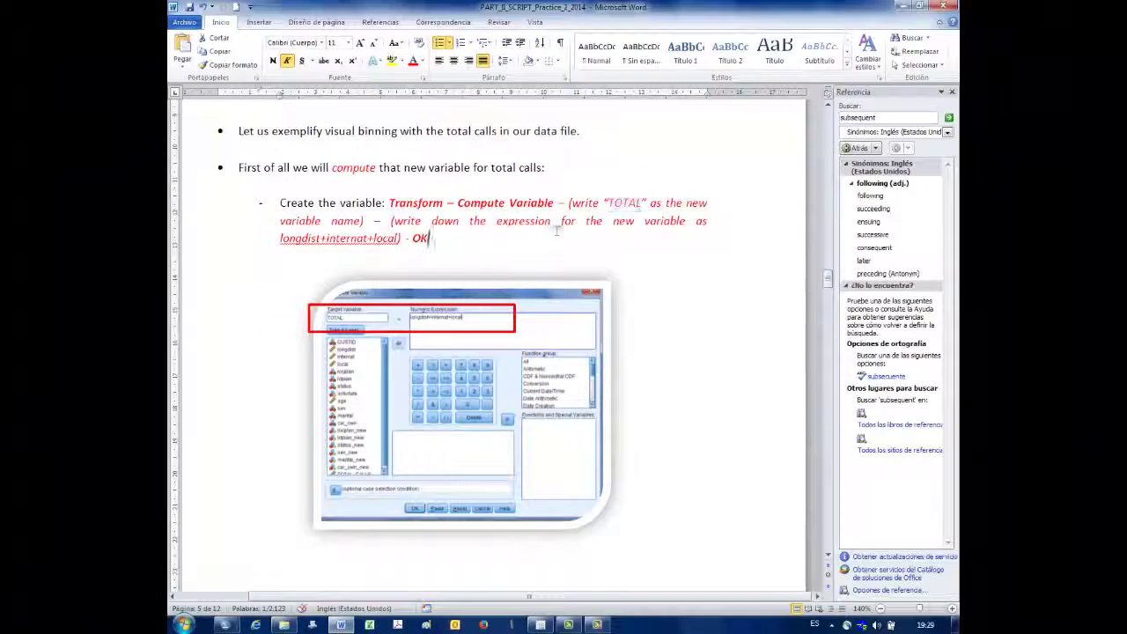
{"action": "left_click", "coordinate": [556, 230], "text": "shift"}
{"action": "left_click", "coordinate": [462, 225]}
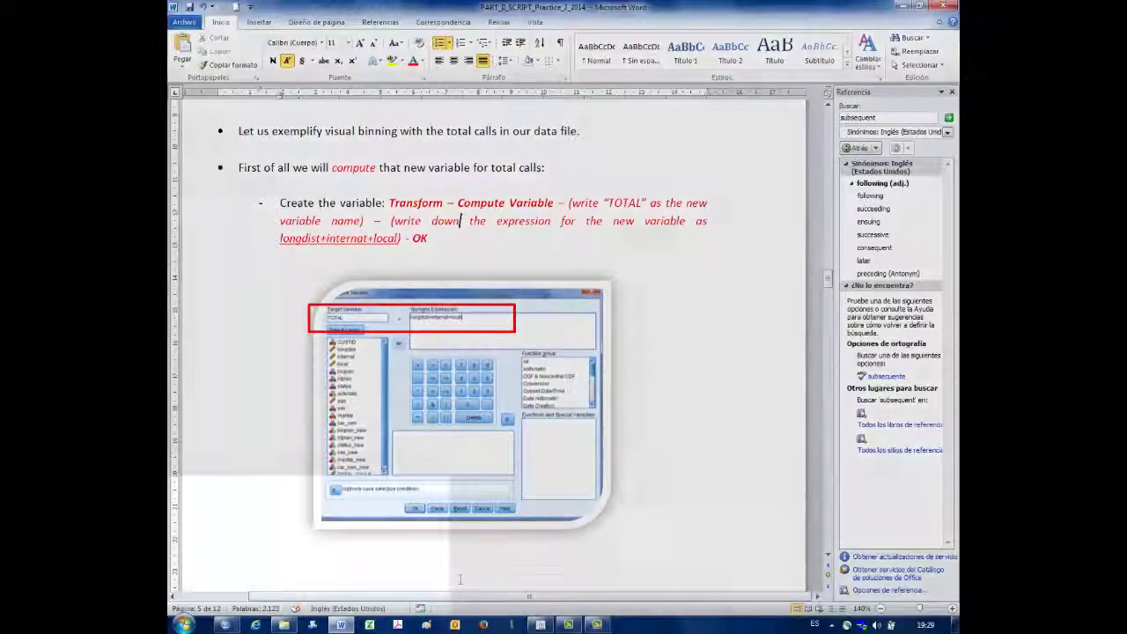
Step: Switch to Telcom_TOTALS_backup.sav in the SPSS Data Editor and inspect the first case's internat and local values
{"action": "left_click", "coordinate": [226, 625]}
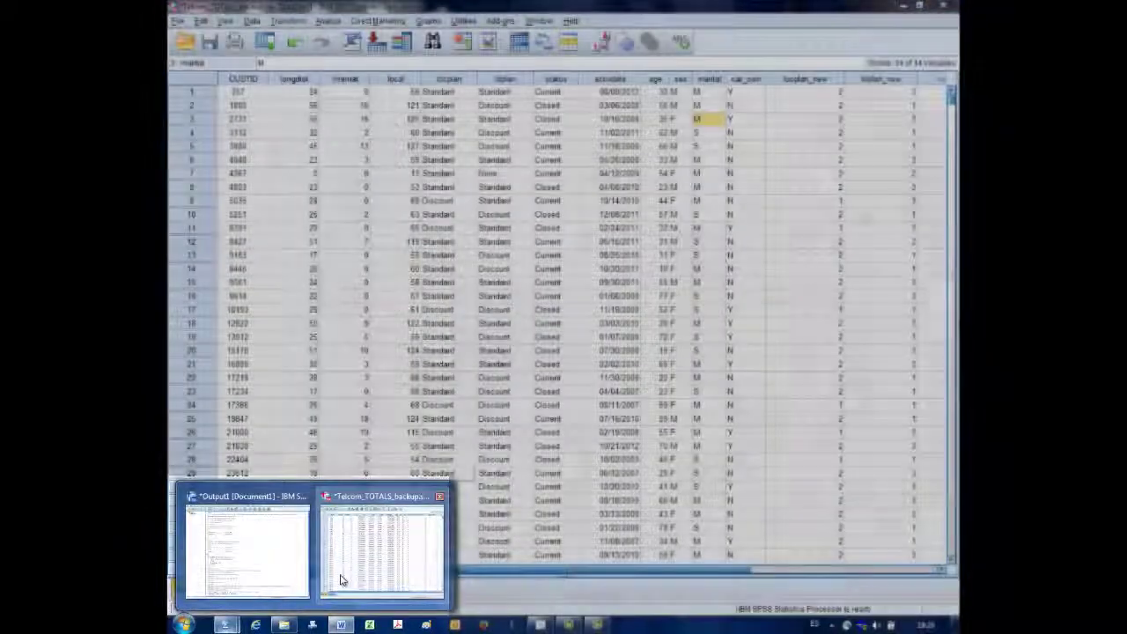
{"action": "left_click", "coordinate": [343, 581]}
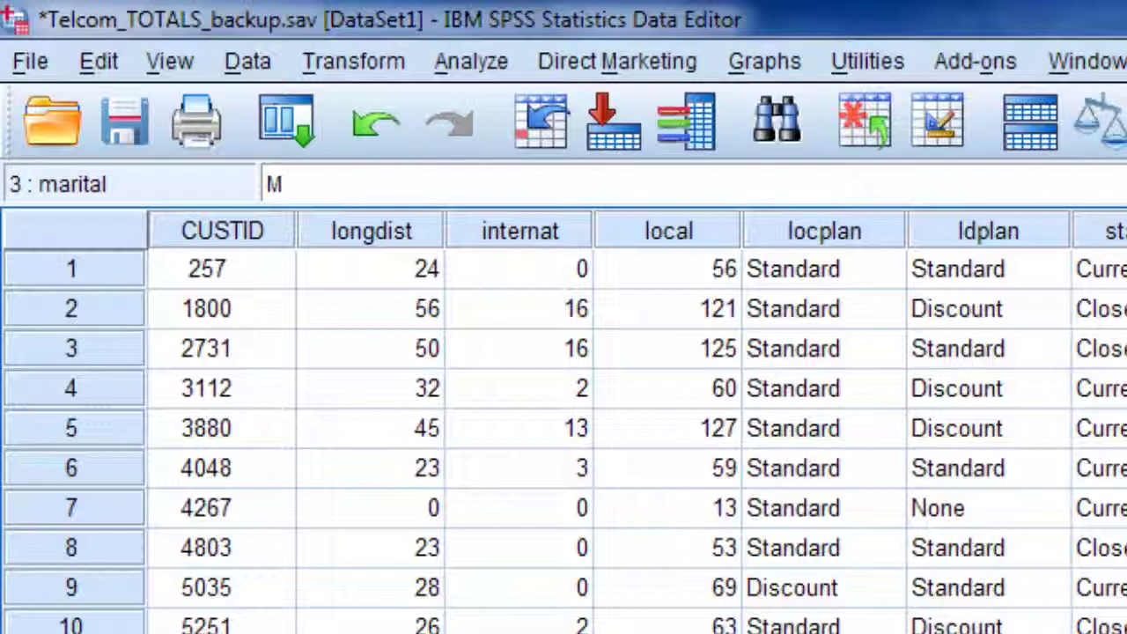
{"action": "left_click", "coordinate": [550, 302]}
{"action": "left_click", "coordinate": [540, 268]}
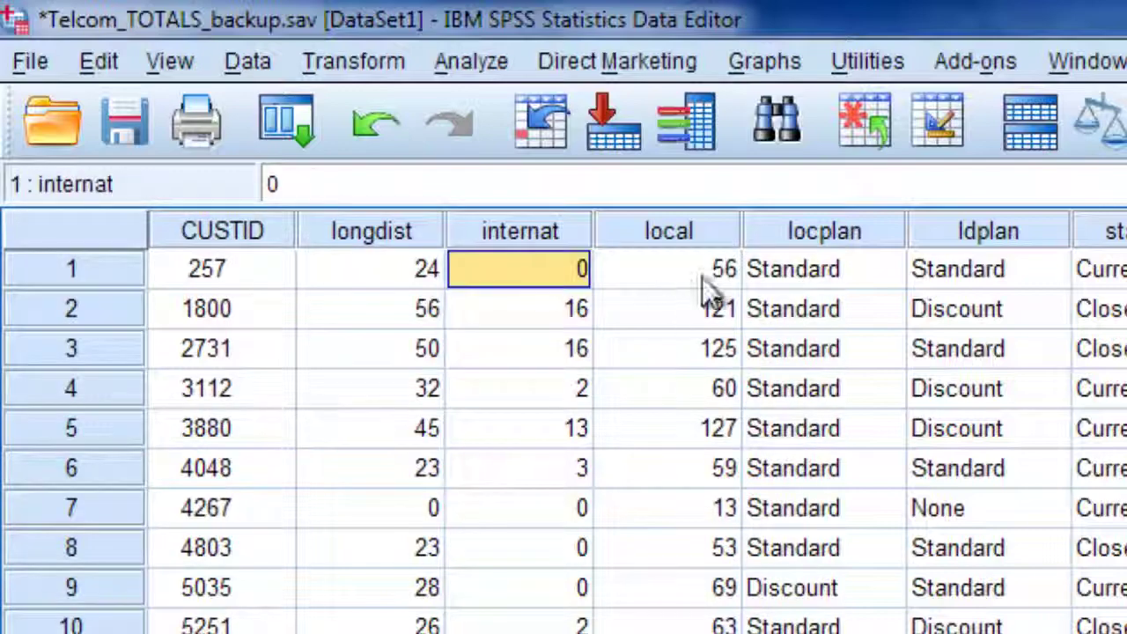
{"action": "left_click", "coordinate": [702, 270]}
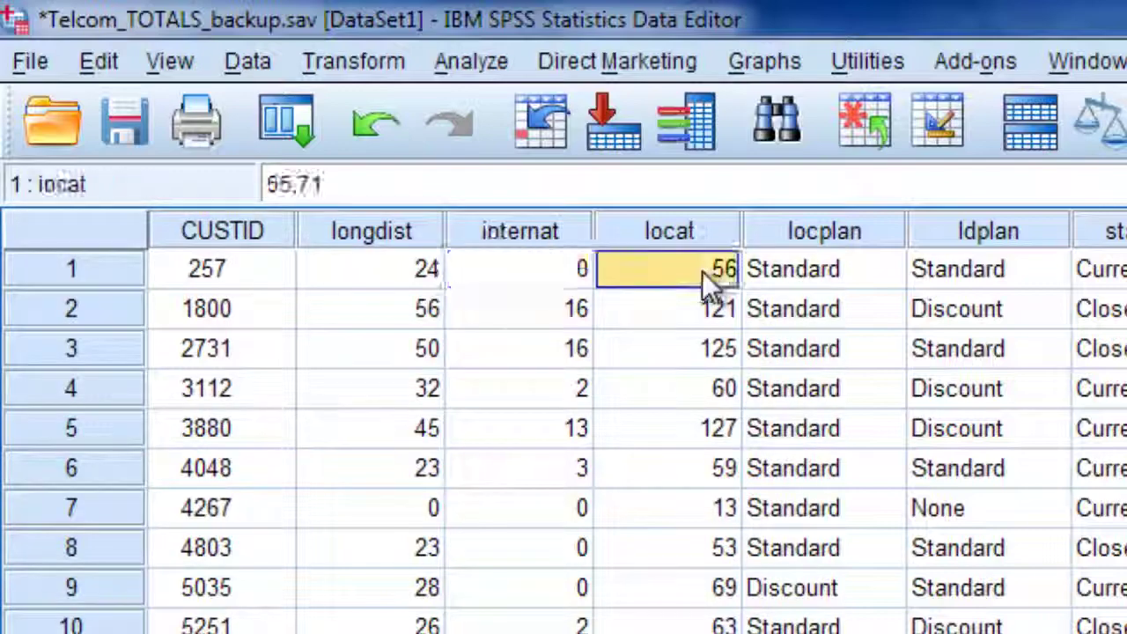
Step: Start a Compute Variable transformation and name the target variable TOTAL
{"action": "left_click", "coordinate": [373, 74]}
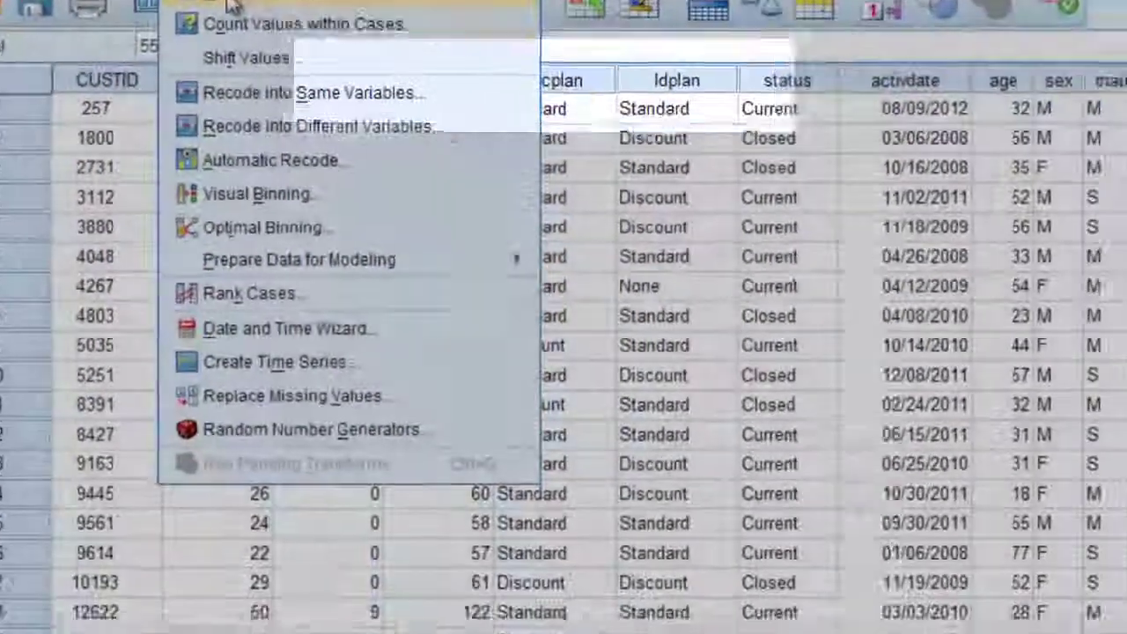
{"action": "left_click", "coordinate": [392, 122]}
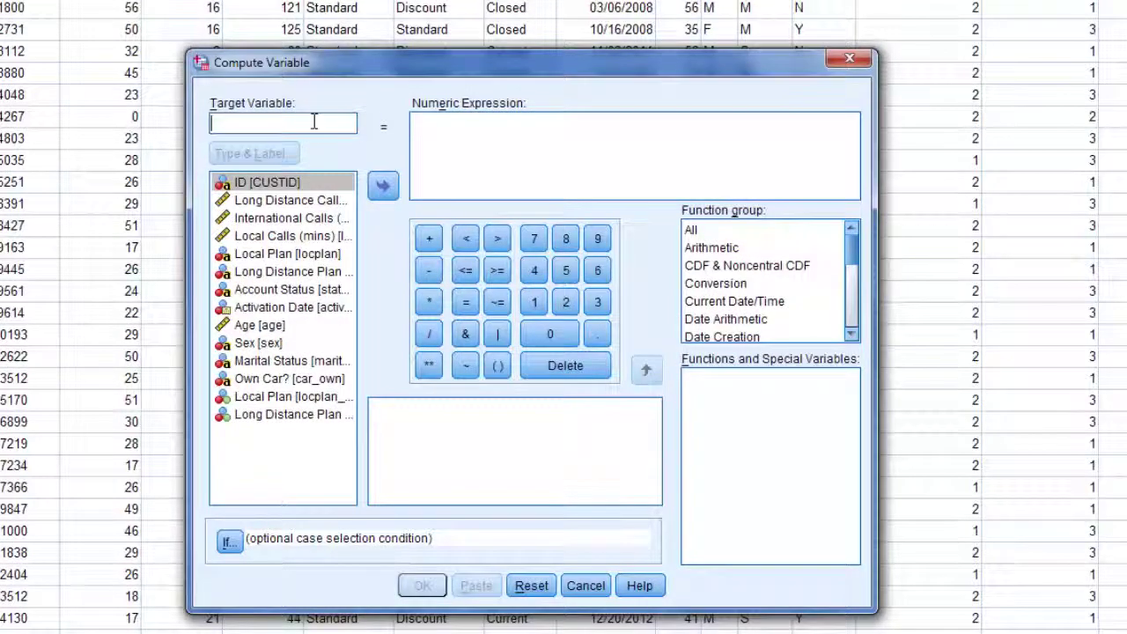
{"action": "type", "text": "t"}
{"action": "key", "text": "BackSpace"}
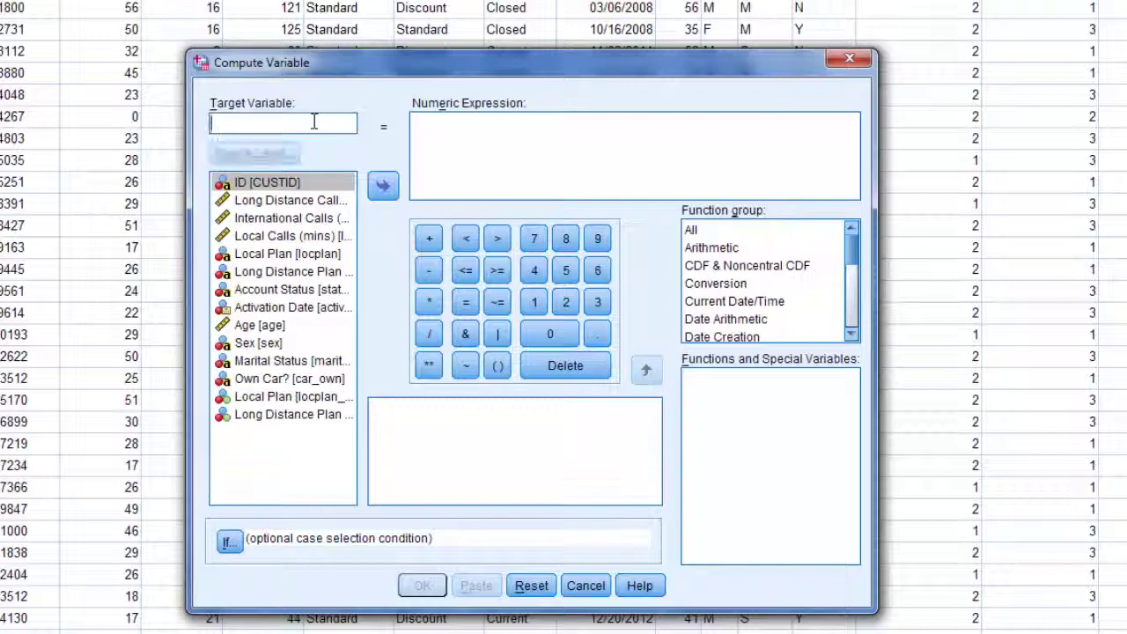
{"action": "type", "text": "TOTAL"}
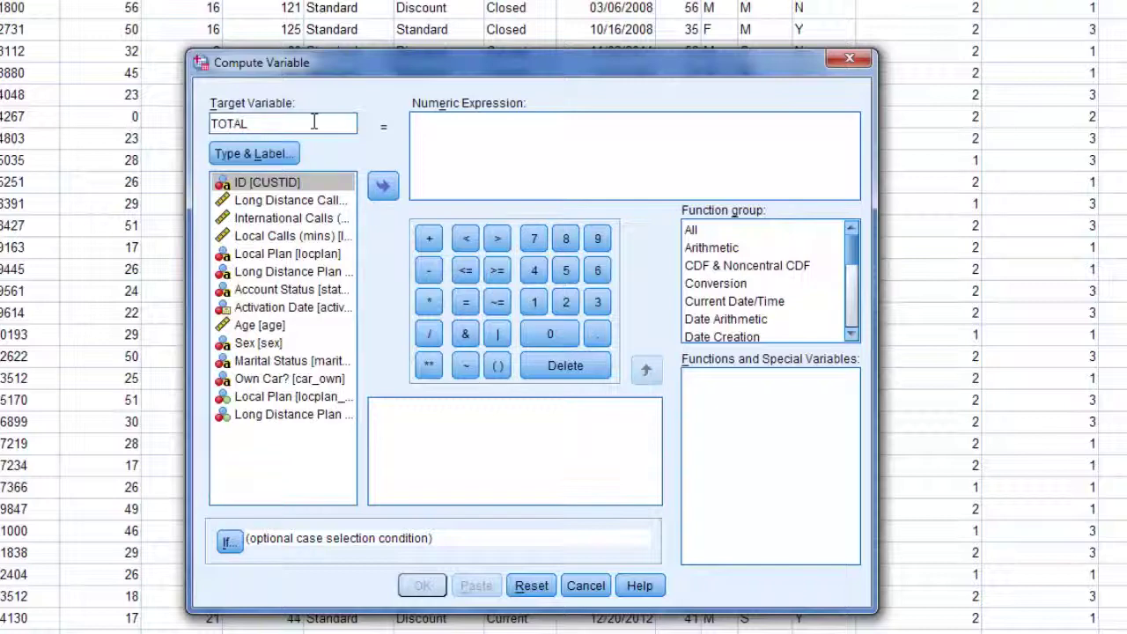
{"action": "key", "text": "Tab"}
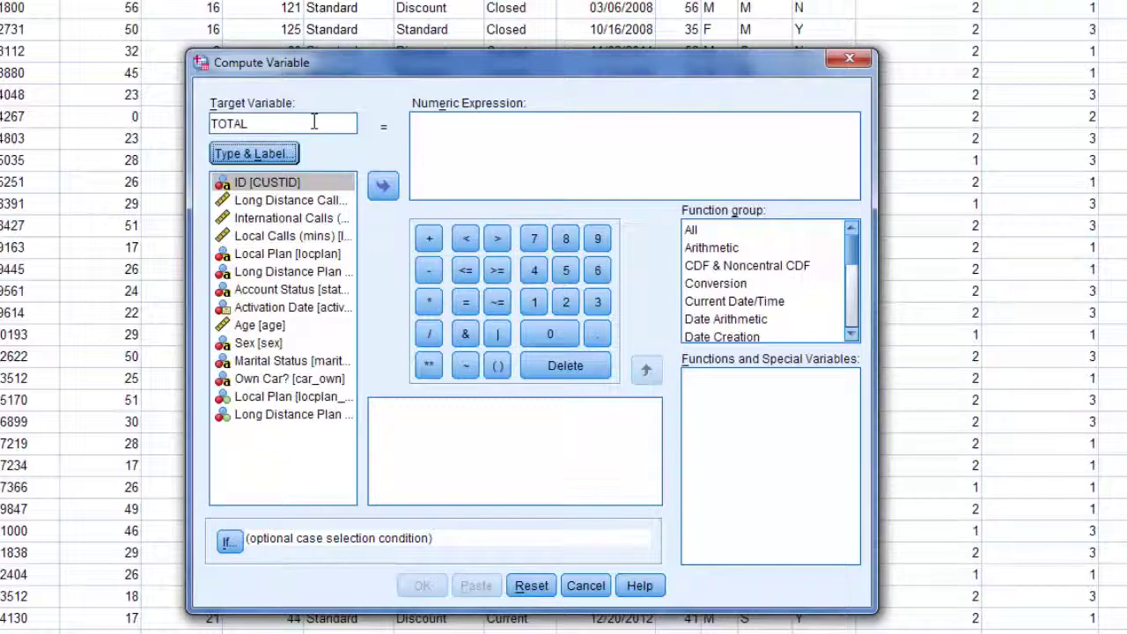
{"action": "key", "text": "Tab"}
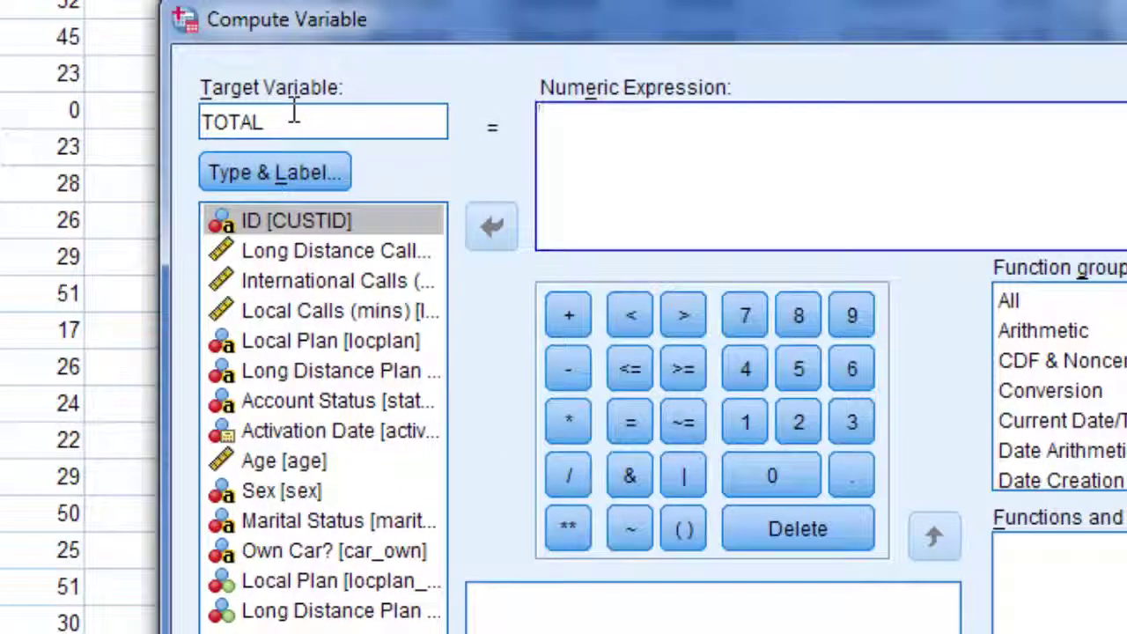
Step: Build the numeric expression longdist+internat+local from the three call variables and run the computation
{"action": "left_click", "coordinate": [323, 253]}
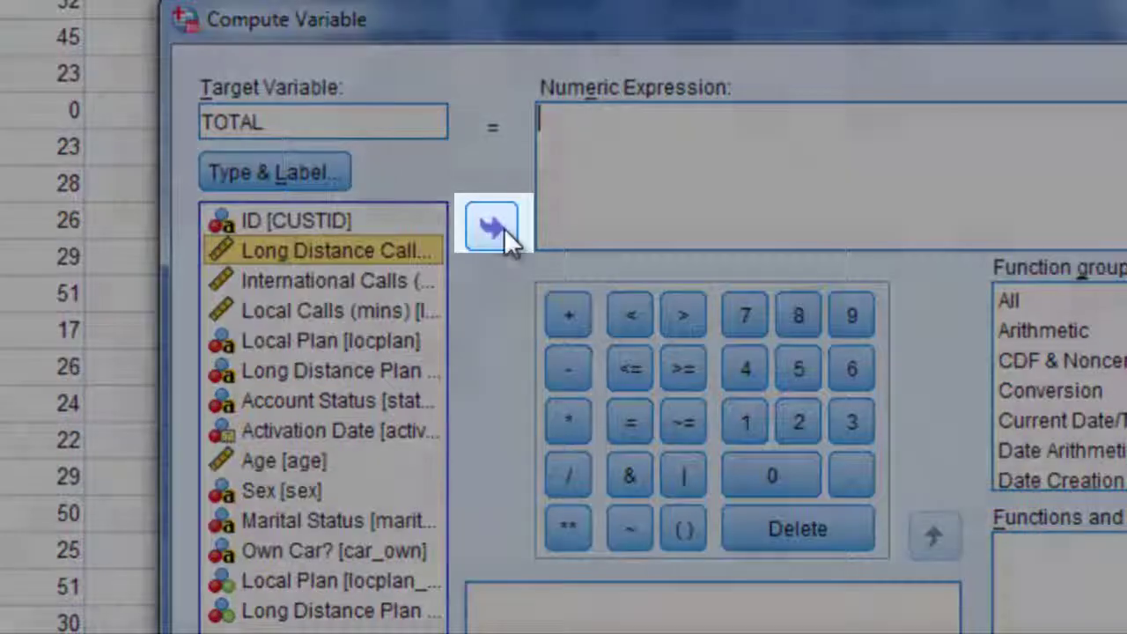
{"action": "left_click", "coordinate": [493, 227]}
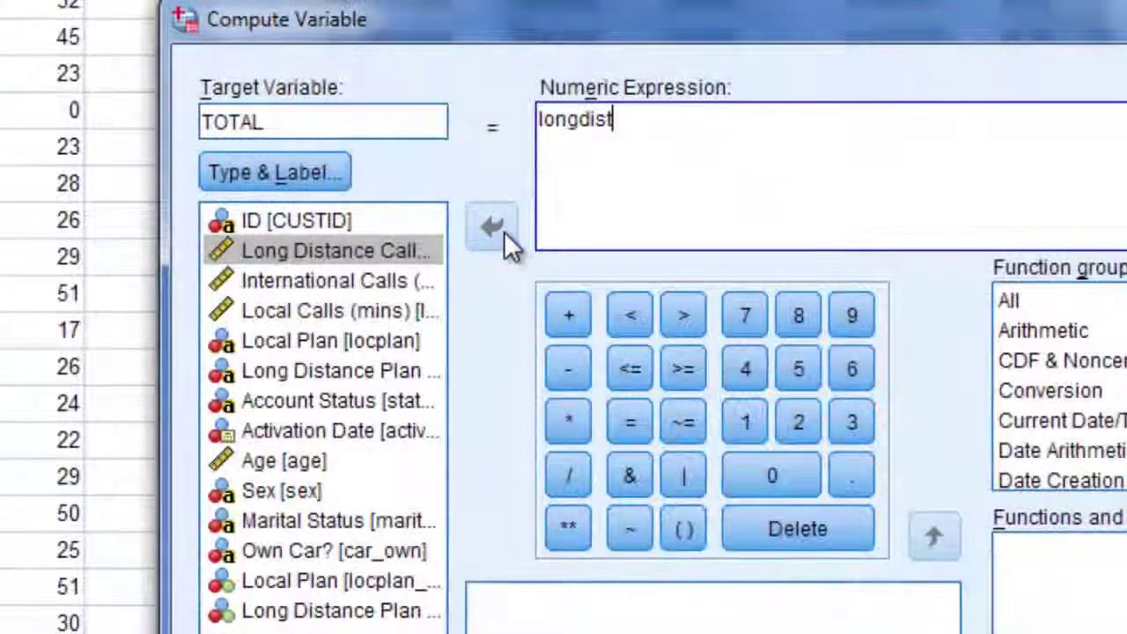
{"action": "type", "text": "+"}
{"action": "left_click", "coordinate": [311, 280]}
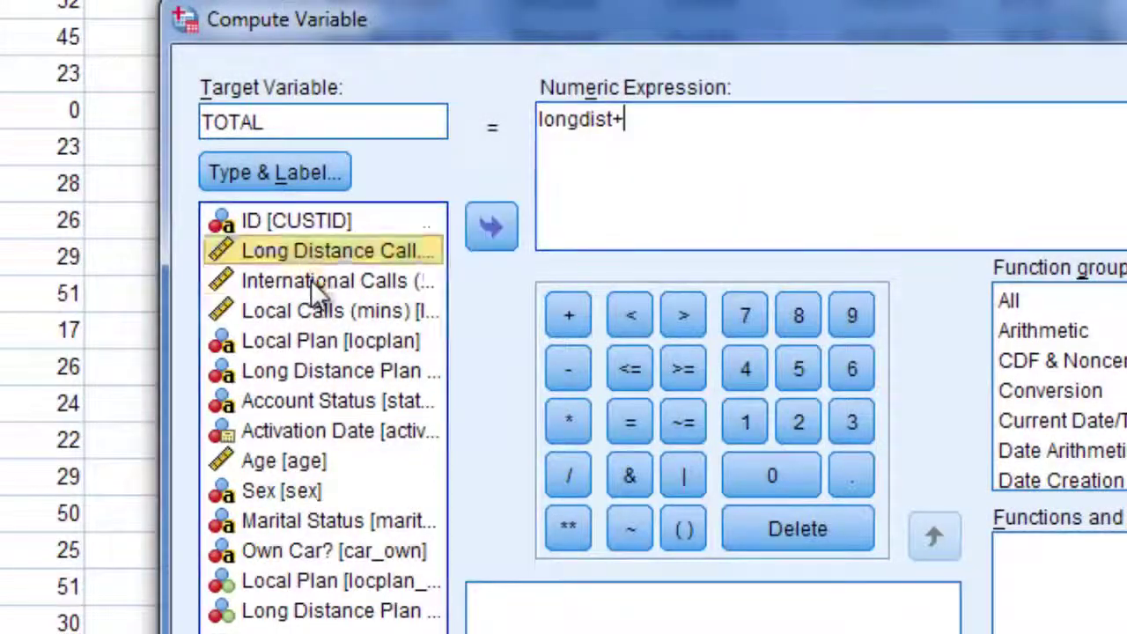
{"action": "left_click", "coordinate": [476, 225]}
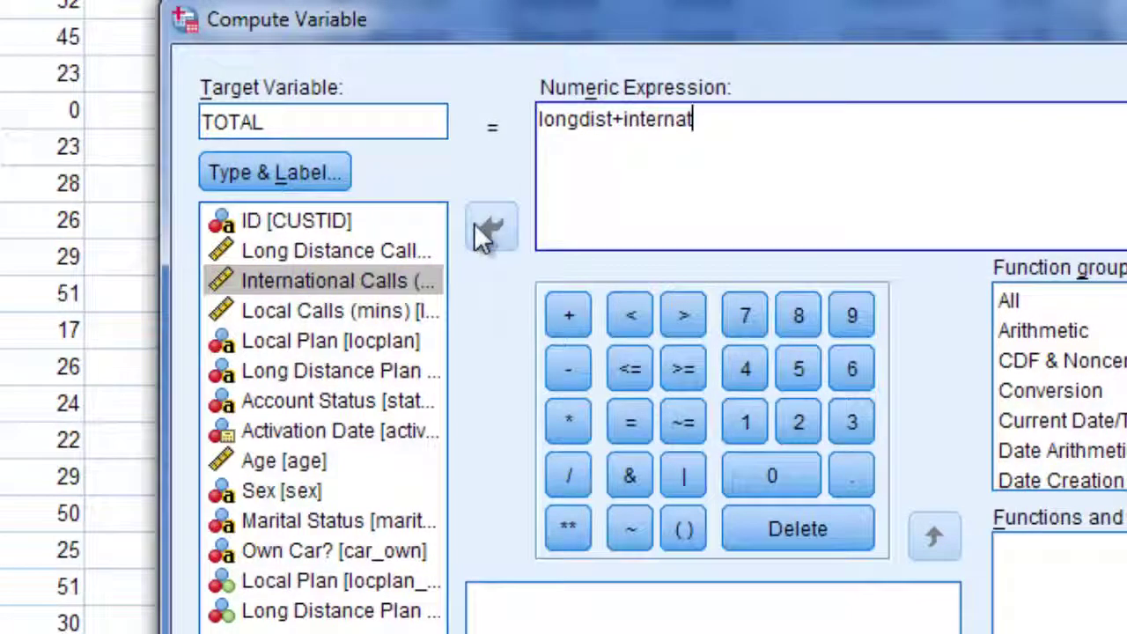
{"action": "type", "text": "+"}
{"action": "left_click", "coordinate": [329, 310]}
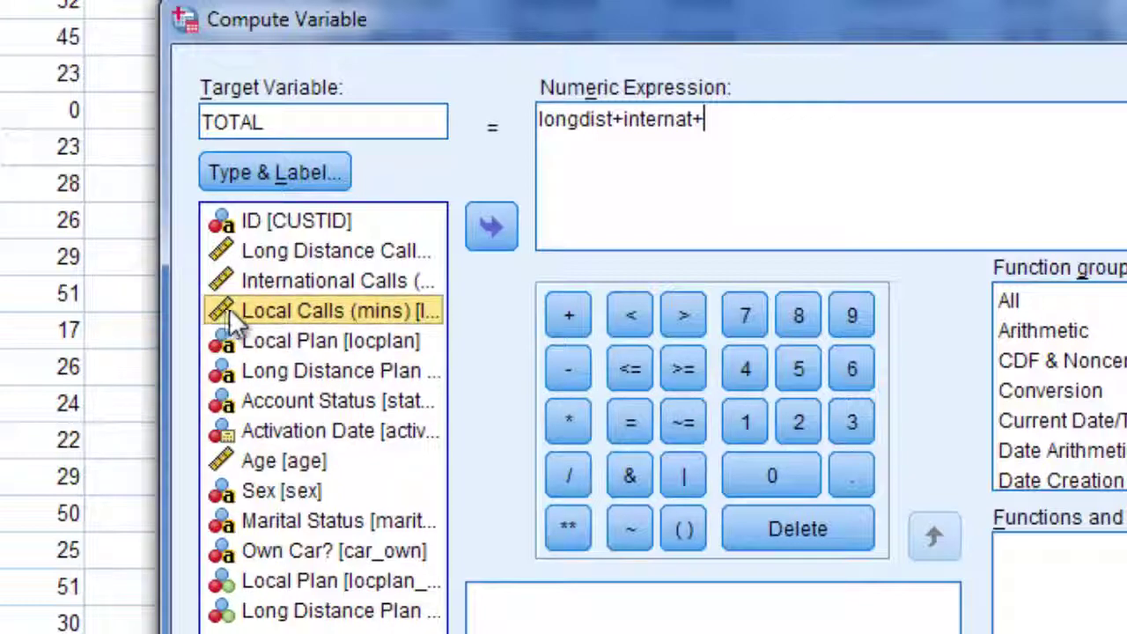
{"action": "double_click", "coordinate": [287, 301]}
{"action": "double_click", "coordinate": [717, 126]}
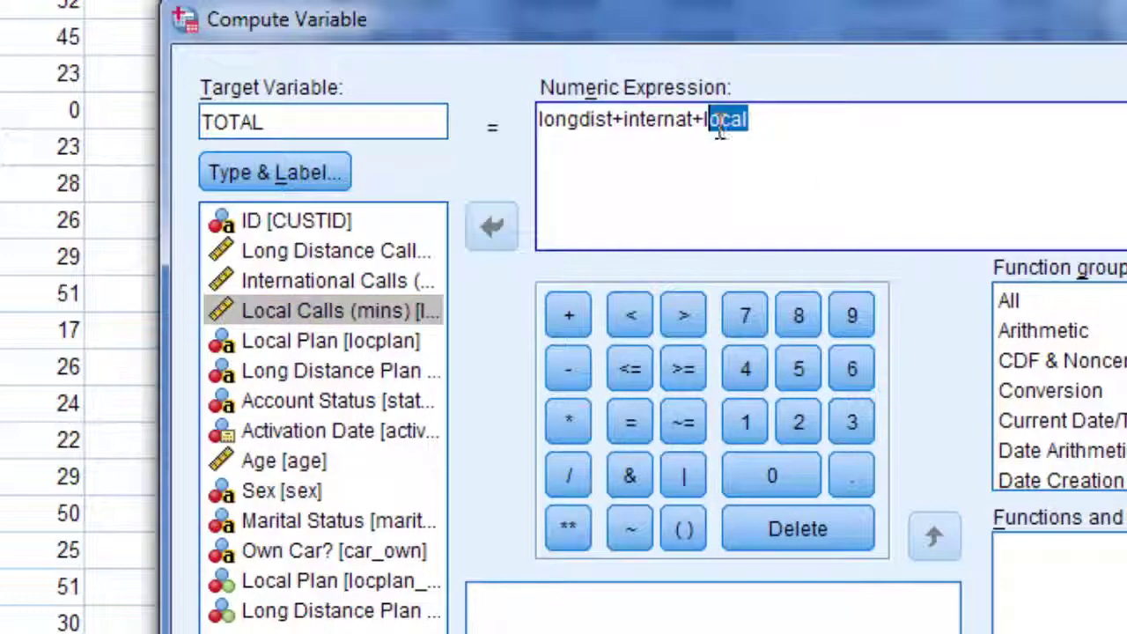
{"action": "left_click", "coordinate": [808, 138]}
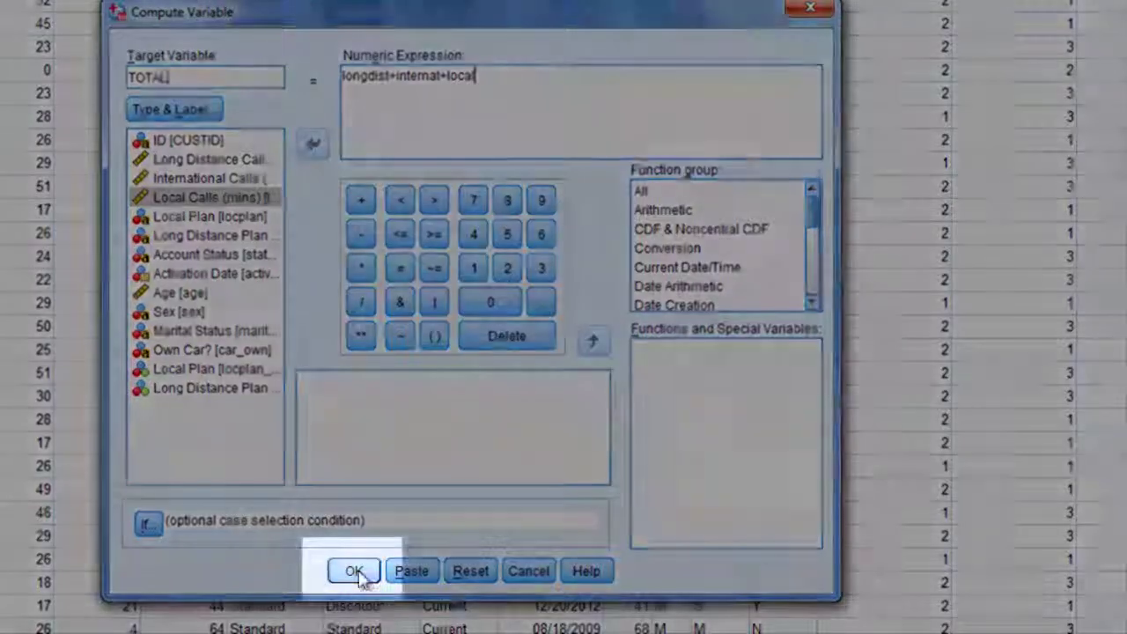
{"action": "left_click", "coordinate": [354, 572]}
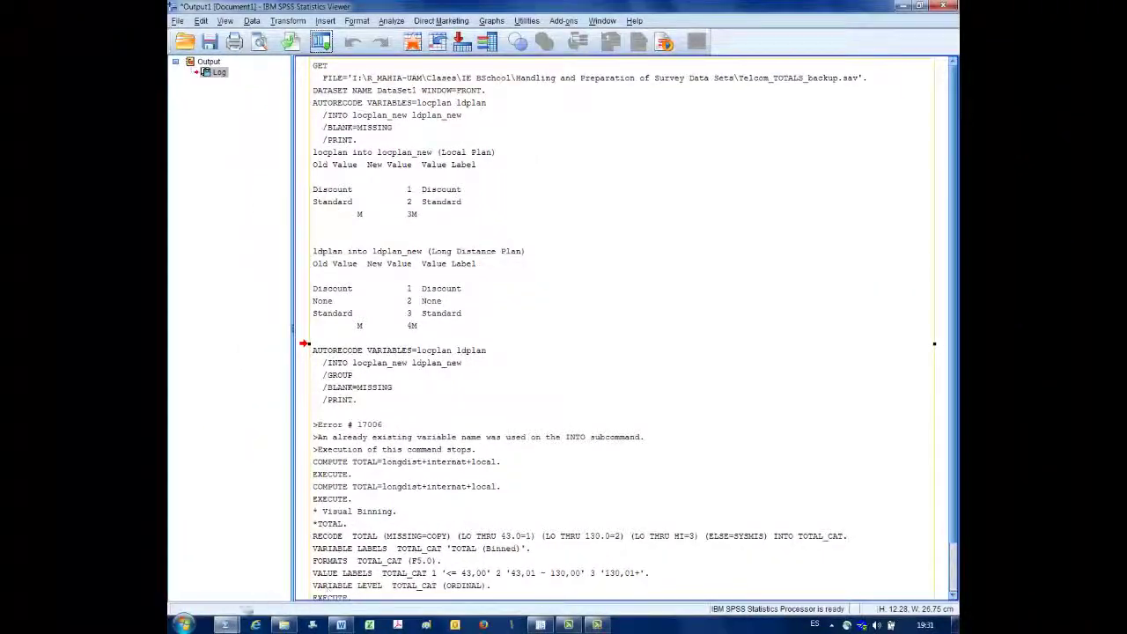
Step: Return to the Telcom_TOTALS_backup.sav data and go to the first case's value in the new TOTAL variable
{"action": "mouse_move", "coordinate": [224, 625]}
{"action": "left_click", "coordinate": [379, 502]}
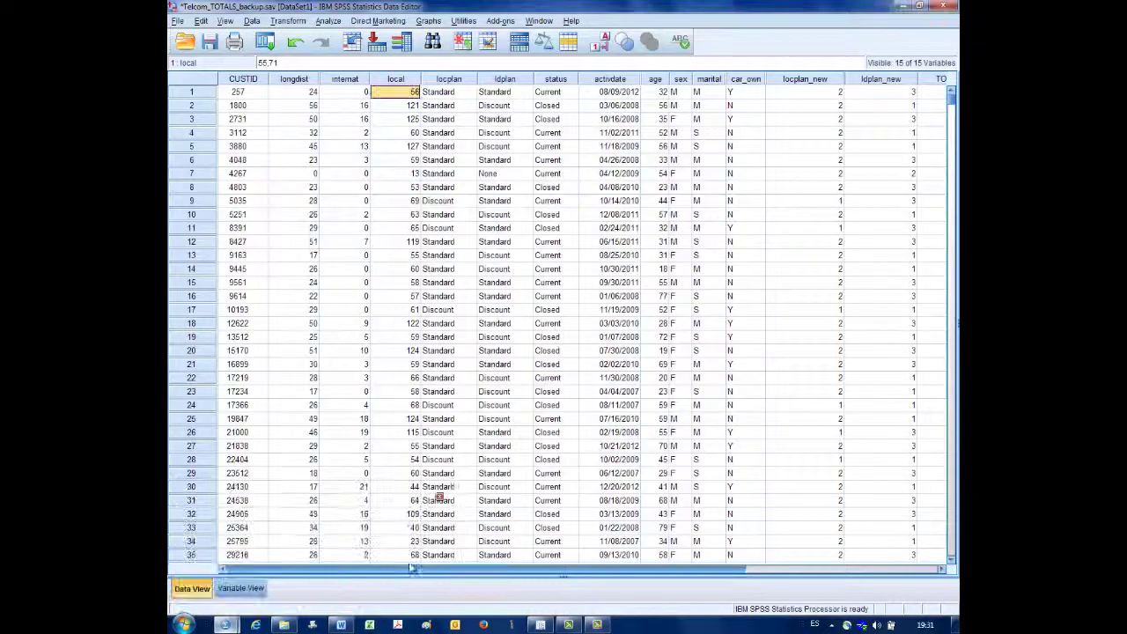
{"action": "left_click", "coordinate": [900, 134]}
{"action": "key", "text": "Right"}
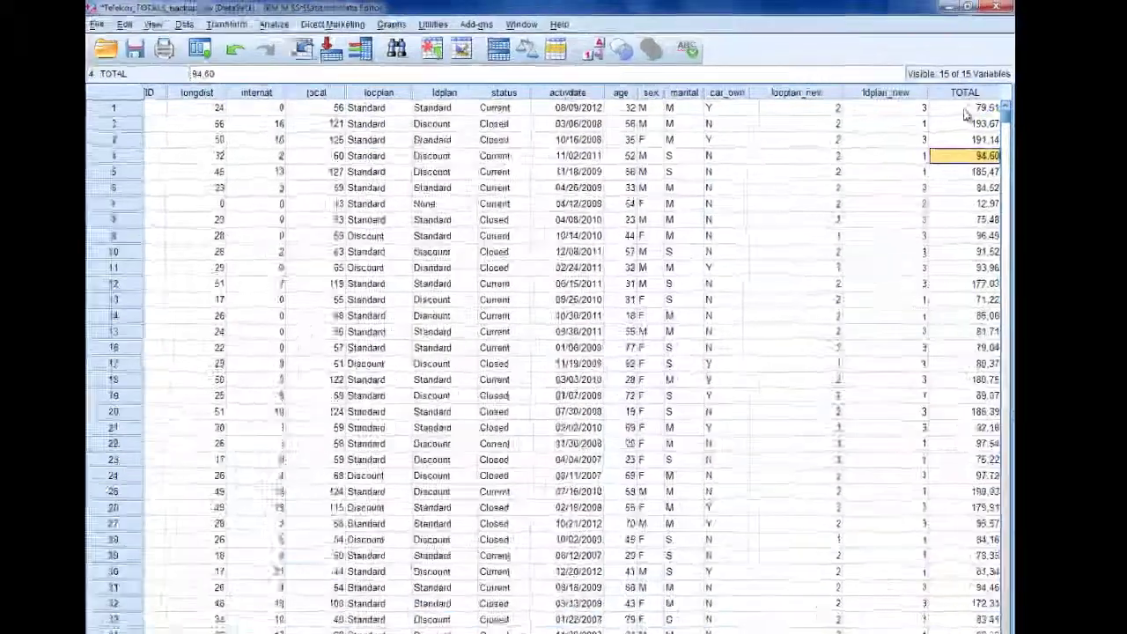
{"action": "key", "text": "Up"}
{"action": "key", "text": "Up"}
{"action": "key", "text": "Up"}
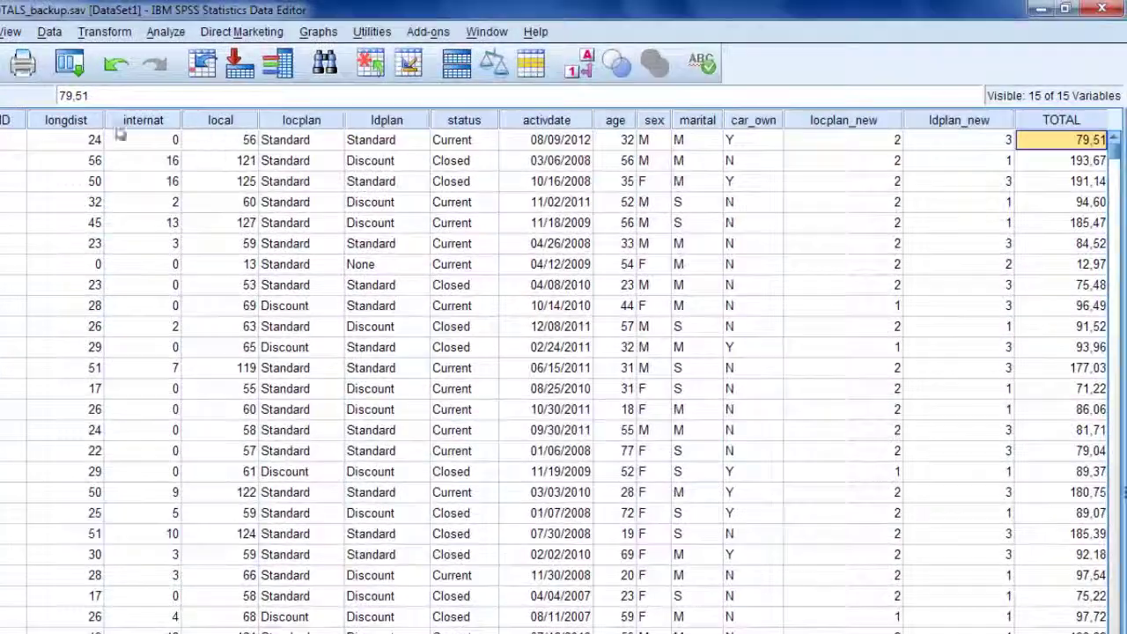
Step: Examine the first case's longdist, internat and local call minutes
{"action": "left_click", "coordinate": [294, 90]}
{"action": "left_click", "coordinate": [62, 139]}
{"action": "key", "text": "Left"}
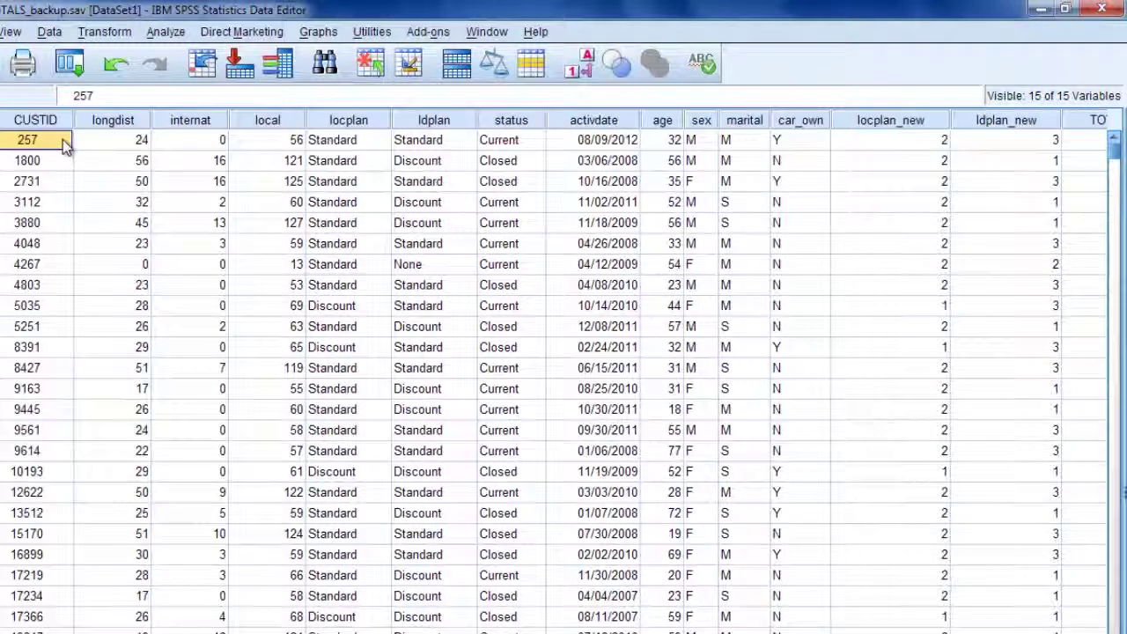
{"action": "left_click_drag", "start_coordinate": [100, 141], "coordinate": [235, 143]}
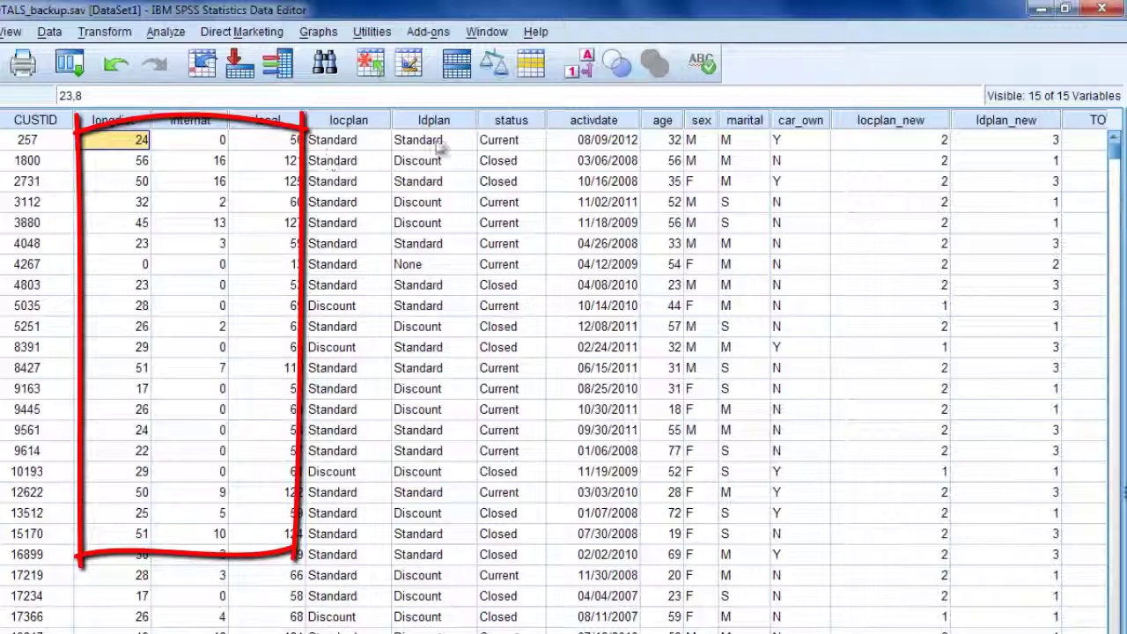
Step: Check the computed TOTAL values of the first, third and fifth cases
{"action": "left_click", "coordinate": [520, 141]}
{"action": "key", "text": "Right"}
{"action": "key", "text": "Right"}
{"action": "key", "text": "Right"}
{"action": "key", "text": "Right"}
{"action": "key", "text": "Right"}
{"action": "key", "text": "Right"}
{"action": "key", "text": "Right"}
{"action": "key", "text": "Right"}
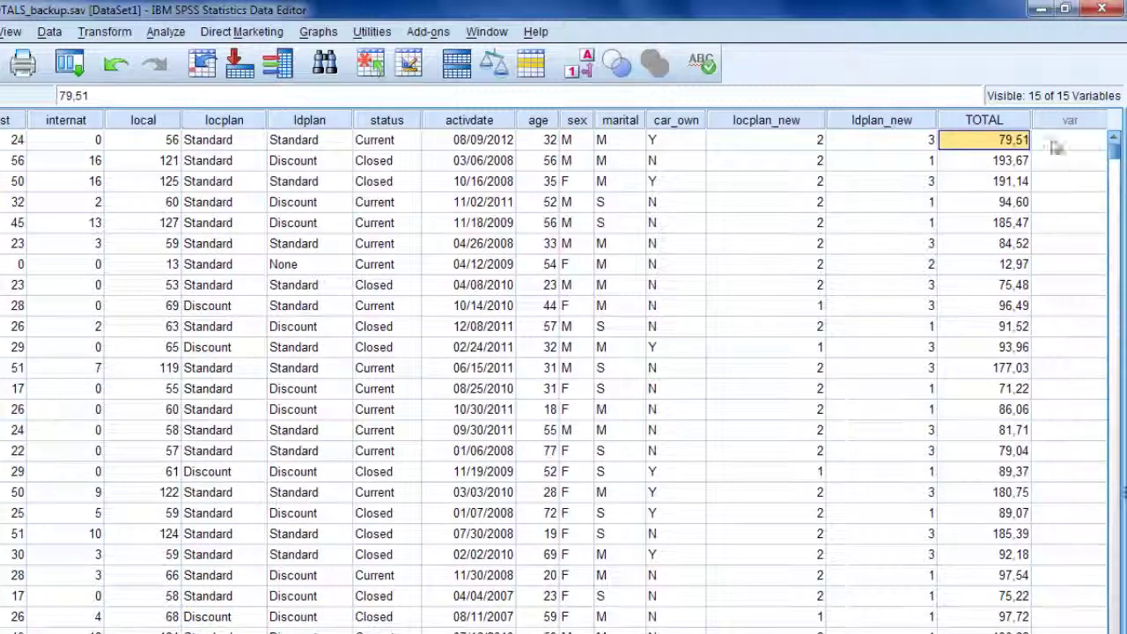
{"action": "left_click", "coordinate": [1017, 182]}
{"action": "left_click", "coordinate": [1012, 141]}
{"action": "left_click", "coordinate": [1008, 225]}
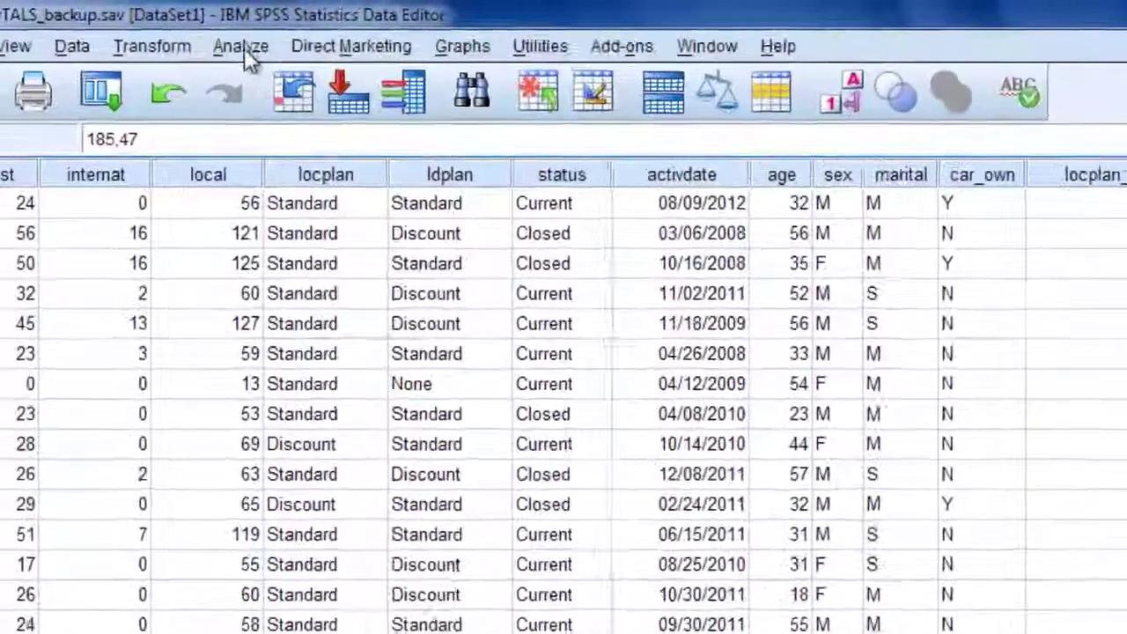
Step: Run Descriptives on the TOTAL variable with the default statistics
{"action": "left_click", "coordinate": [167, 33]}
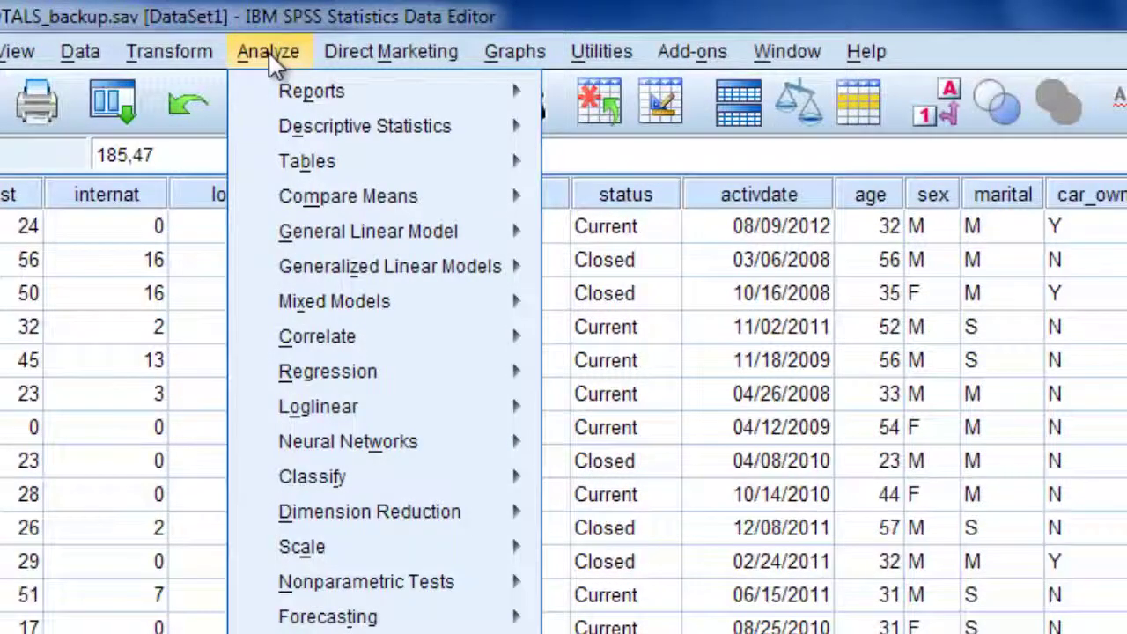
{"action": "mouse_move", "coordinate": [302, 132]}
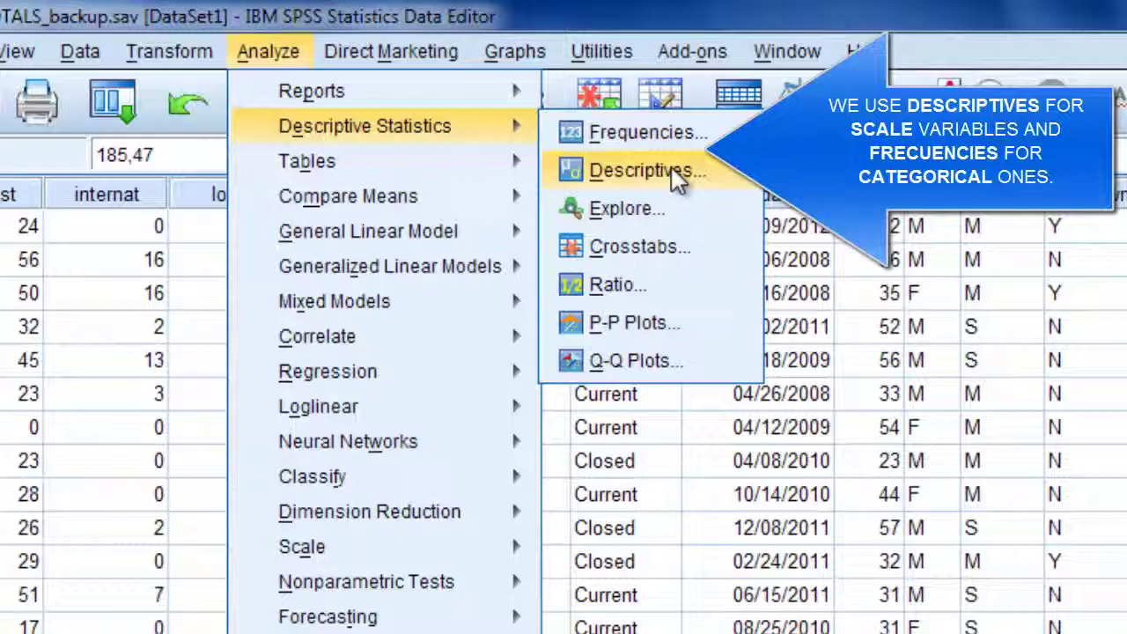
{"action": "left_click", "coordinate": [675, 173]}
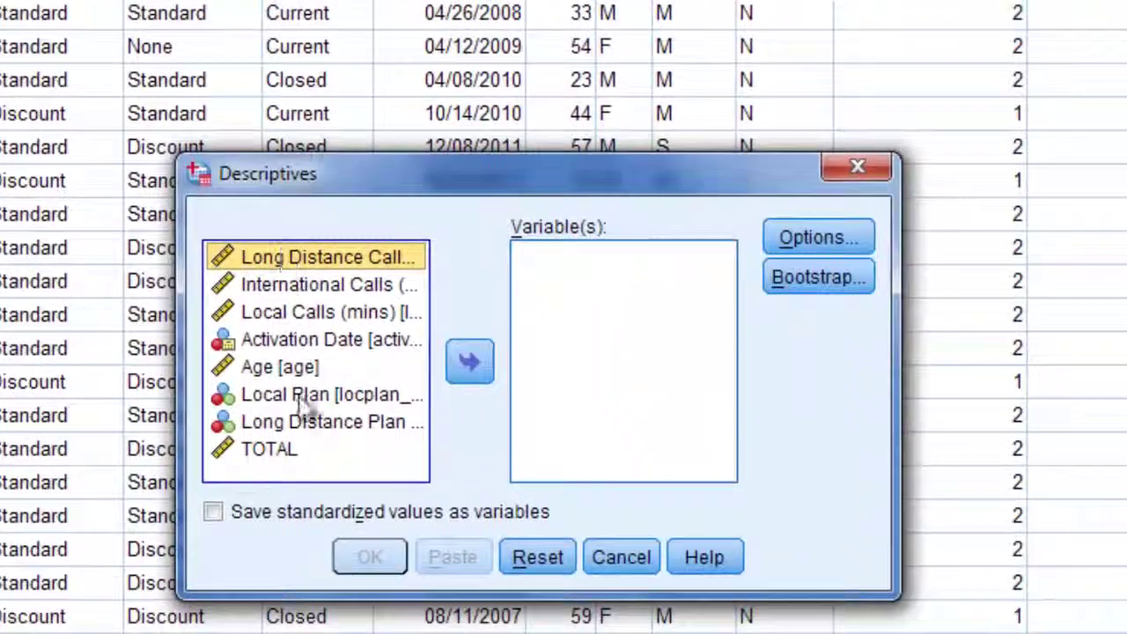
{"action": "left_click", "coordinate": [293, 458]}
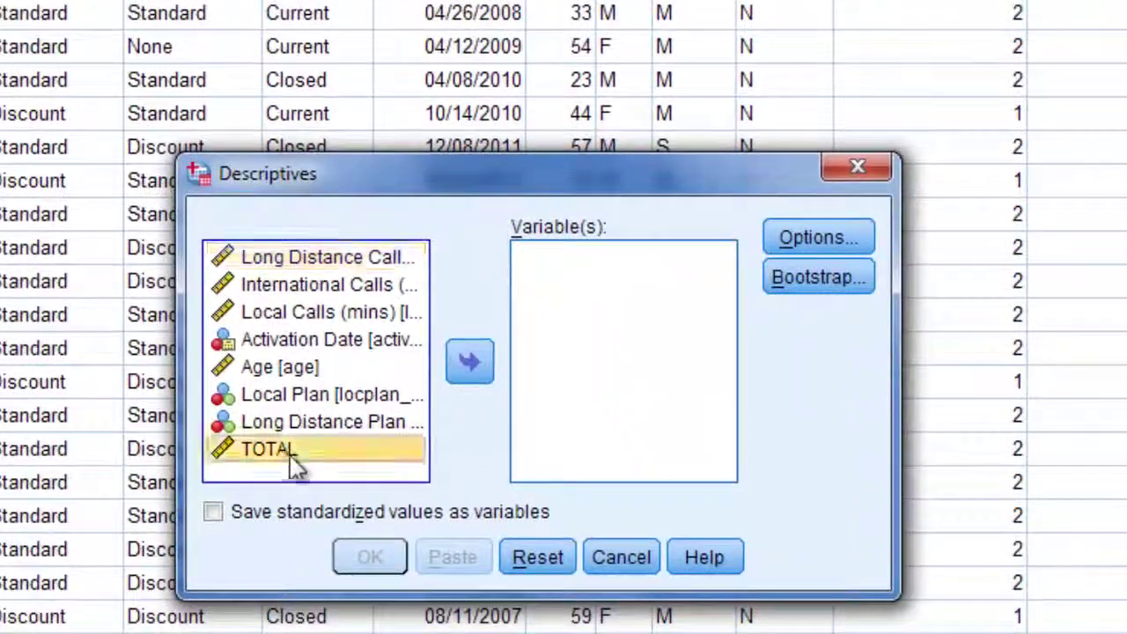
{"action": "left_click", "coordinate": [467, 359]}
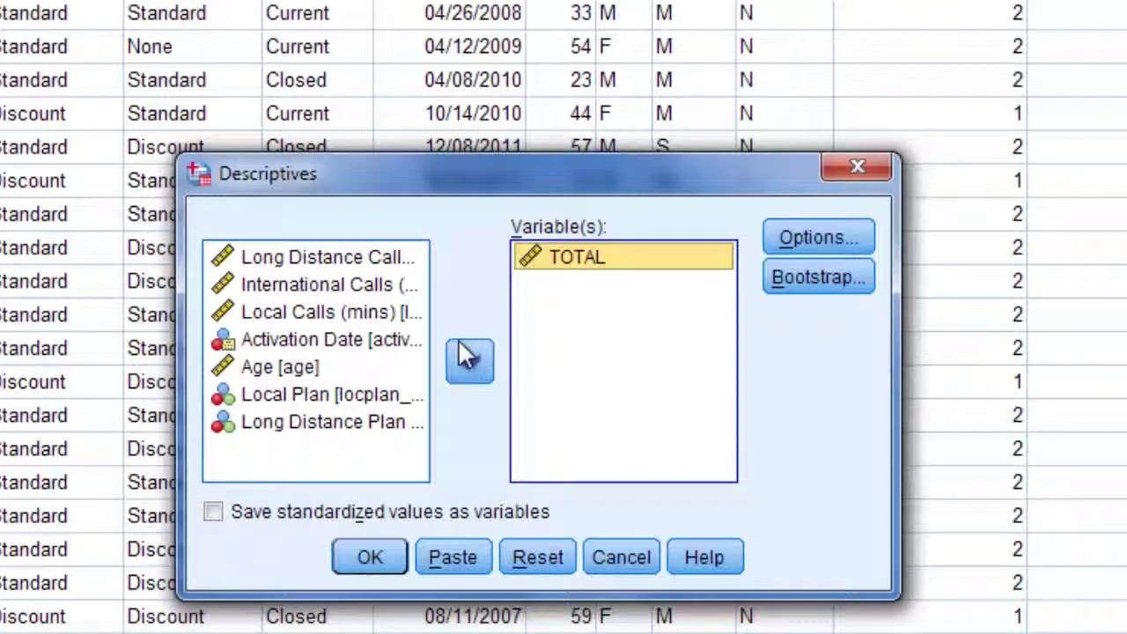
{"action": "left_click", "coordinate": [376, 561]}
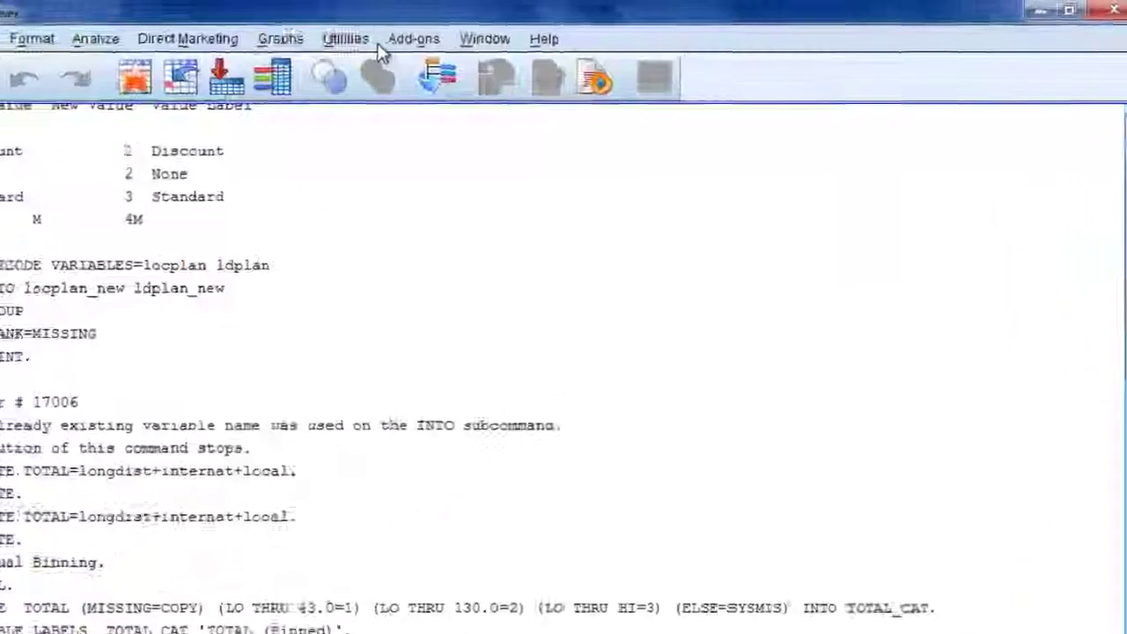
Step: Create a simple histogram in the Chart Builder with TOTAL on the X axis
{"action": "left_click", "coordinate": [491, 21]}
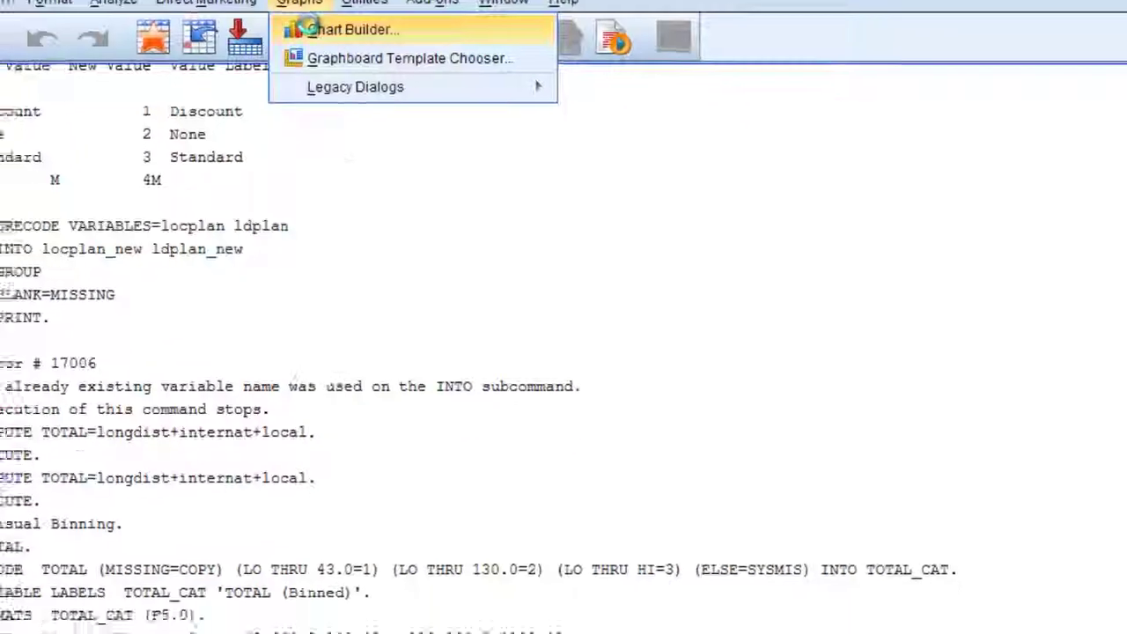
{"action": "left_click", "coordinate": [233, 76]}
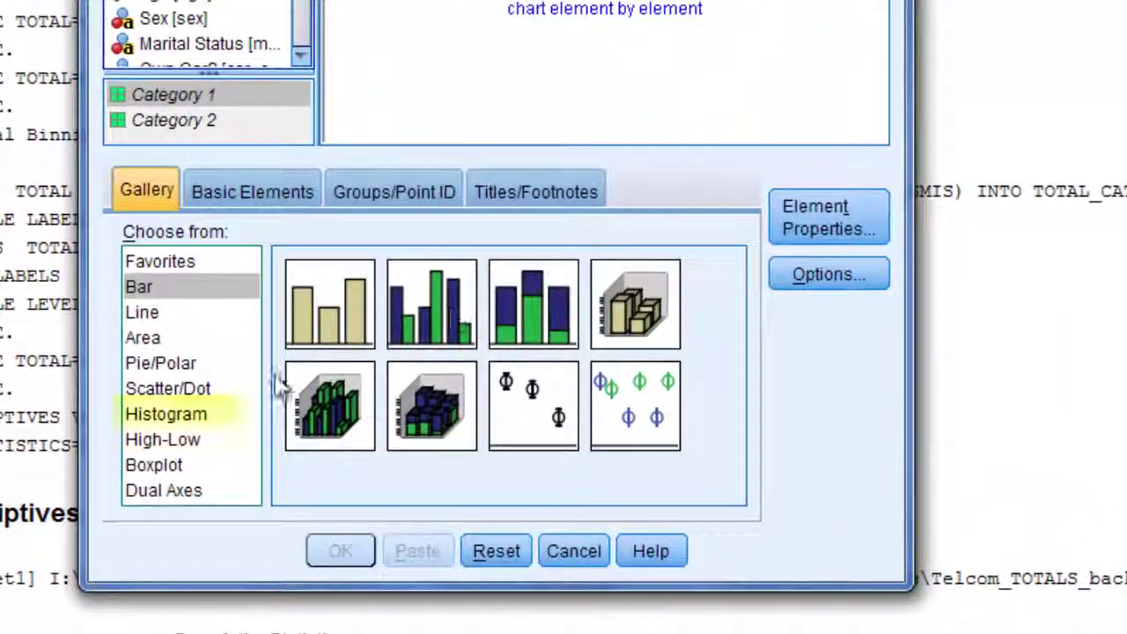
{"action": "left_click", "coordinate": [185, 414]}
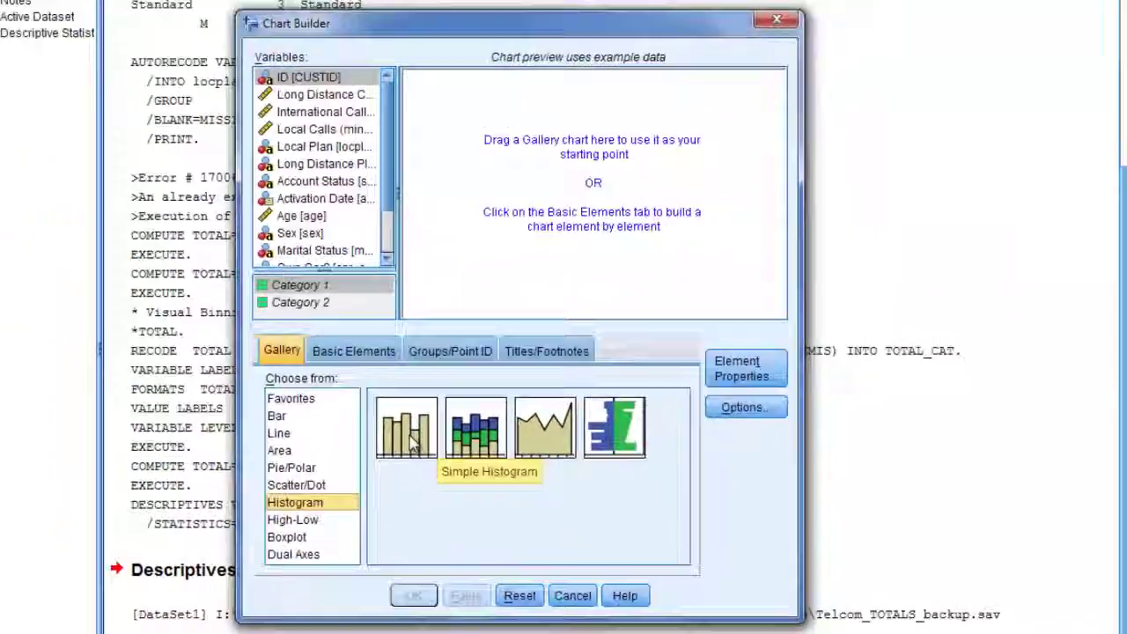
{"action": "left_click_drag", "start_coordinate": [411, 445], "coordinate": [567, 203]}
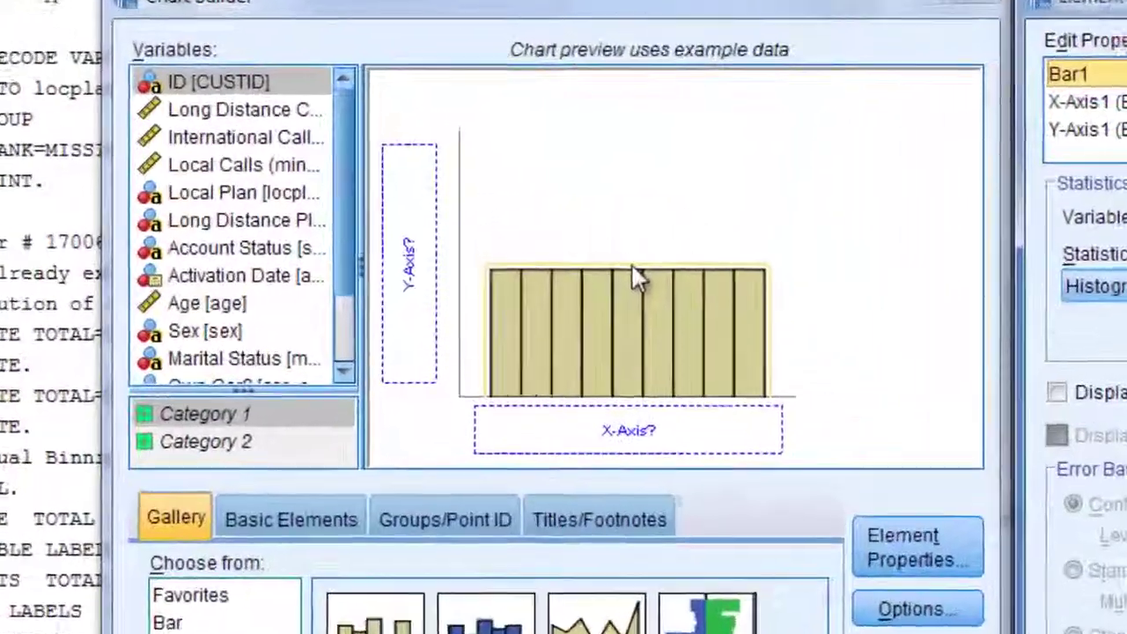
{"action": "scroll", "coordinate": [391, 248], "scroll_direction": "down", "scroll_amount": 1}
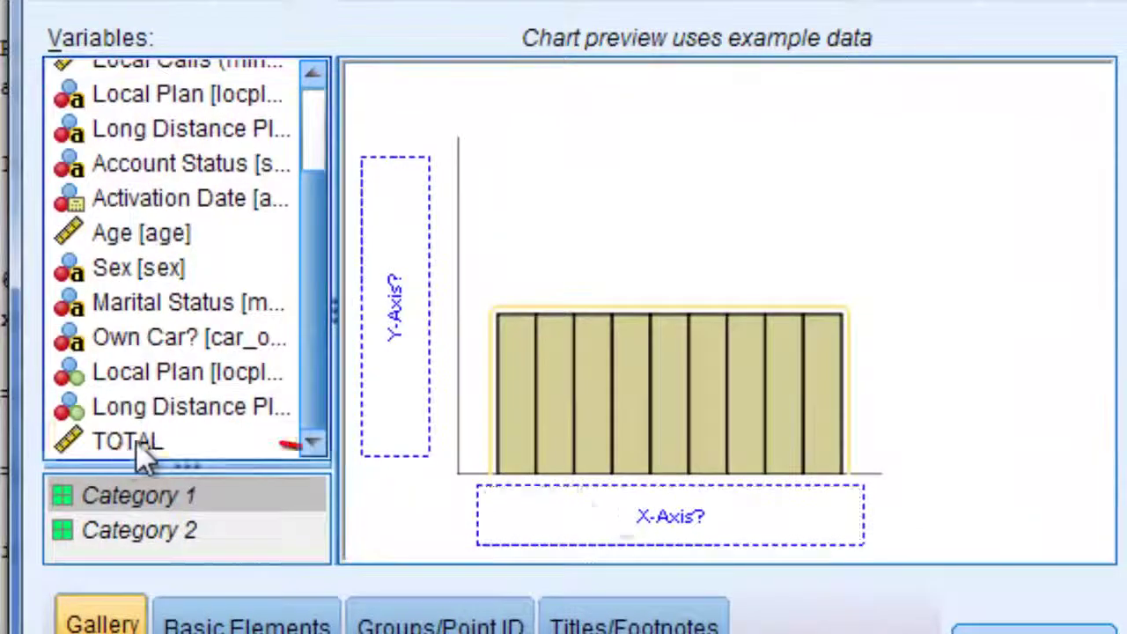
{"action": "left_click_drag", "start_coordinate": [136, 441], "coordinate": [628, 523]}
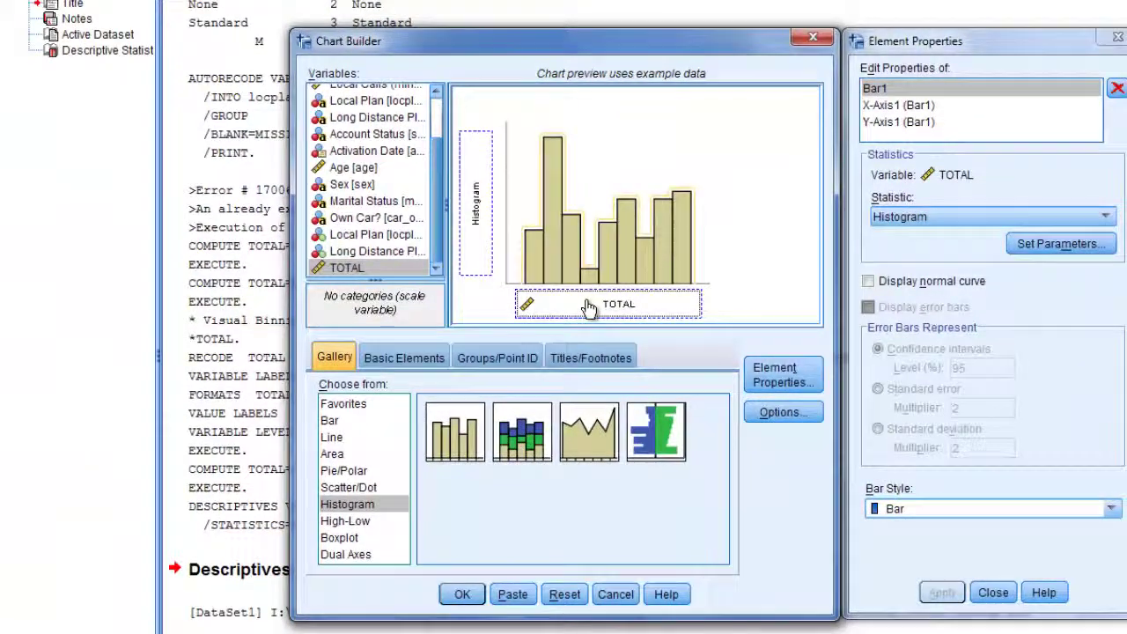
{"action": "left_click", "coordinate": [461, 595]}
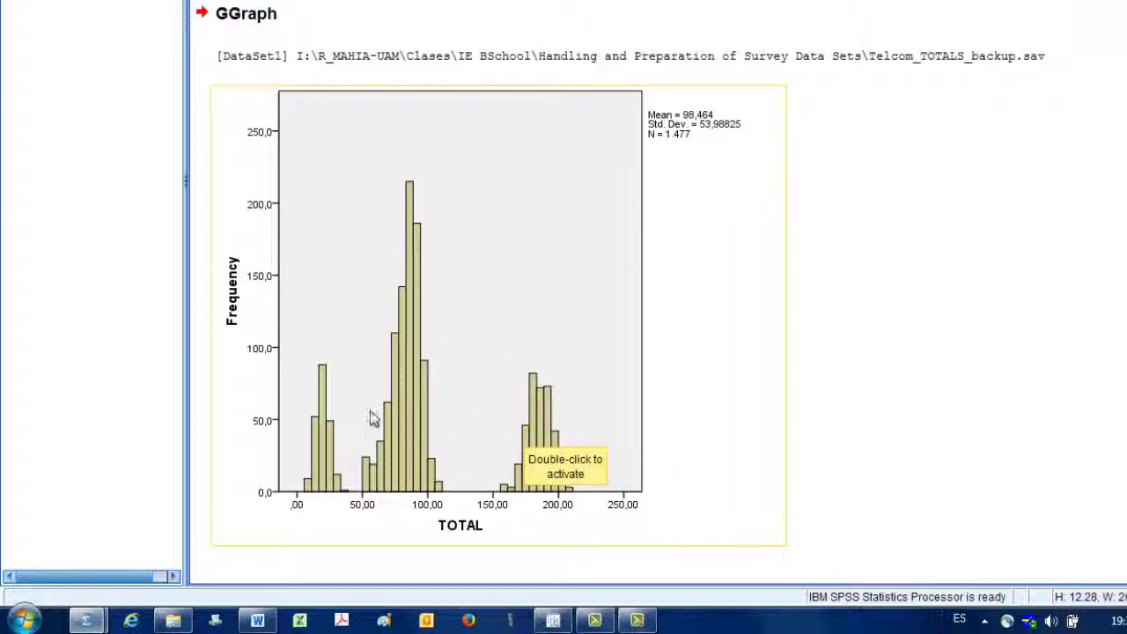
Step: Examine how the TOTAL values are distributed across the low, middle and high bars of the histogram
{"action": "left_click", "coordinate": [870, 320]}
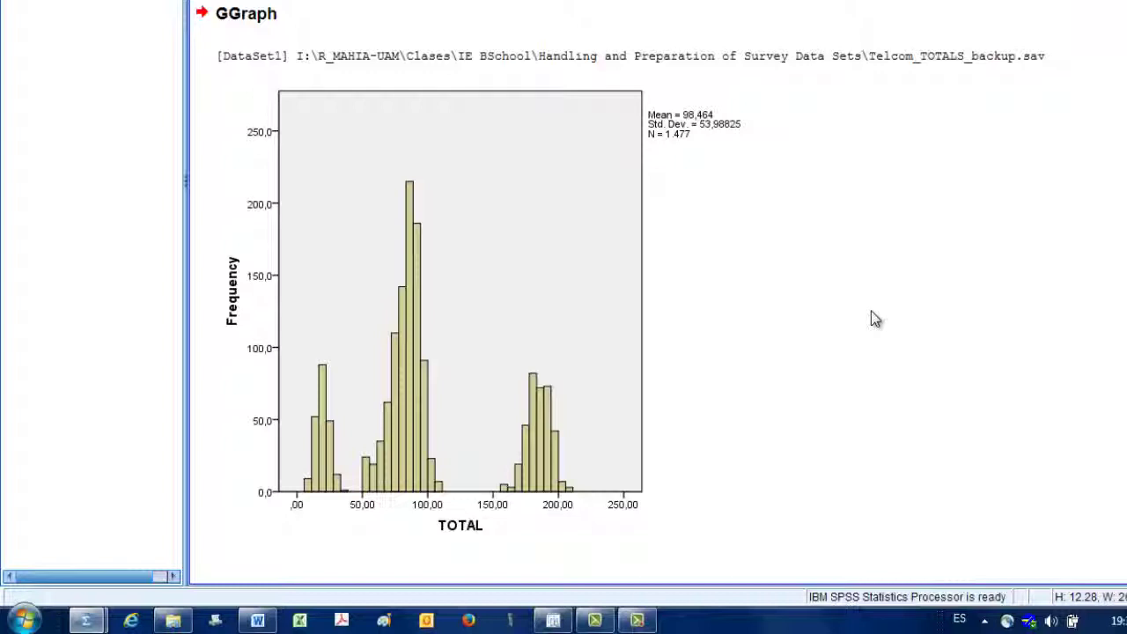
{"action": "left_click", "coordinate": [632, 275]}
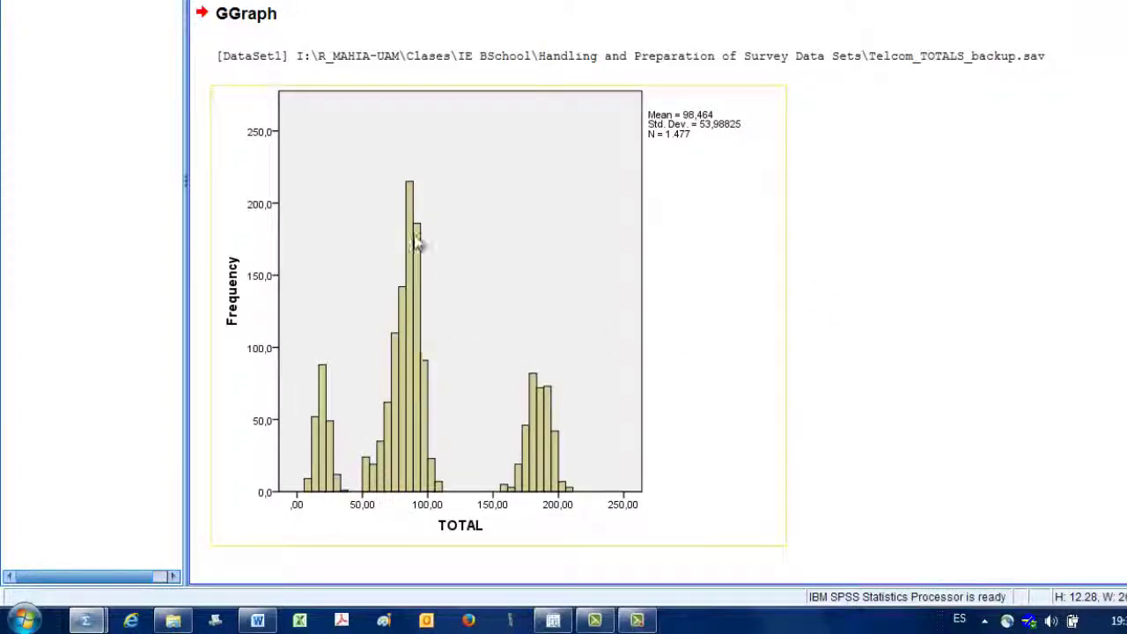
{"action": "mouse_move", "coordinate": [275, 425]}
{"action": "left_mouse_down"}
{"action": "mouse_move", "coordinate": [362, 377]}
{"action": "mouse_move", "coordinate": [272, 414]}
{"action": "mouse_move", "coordinate": [279, 449]}
{"action": "left_mouse_up"}
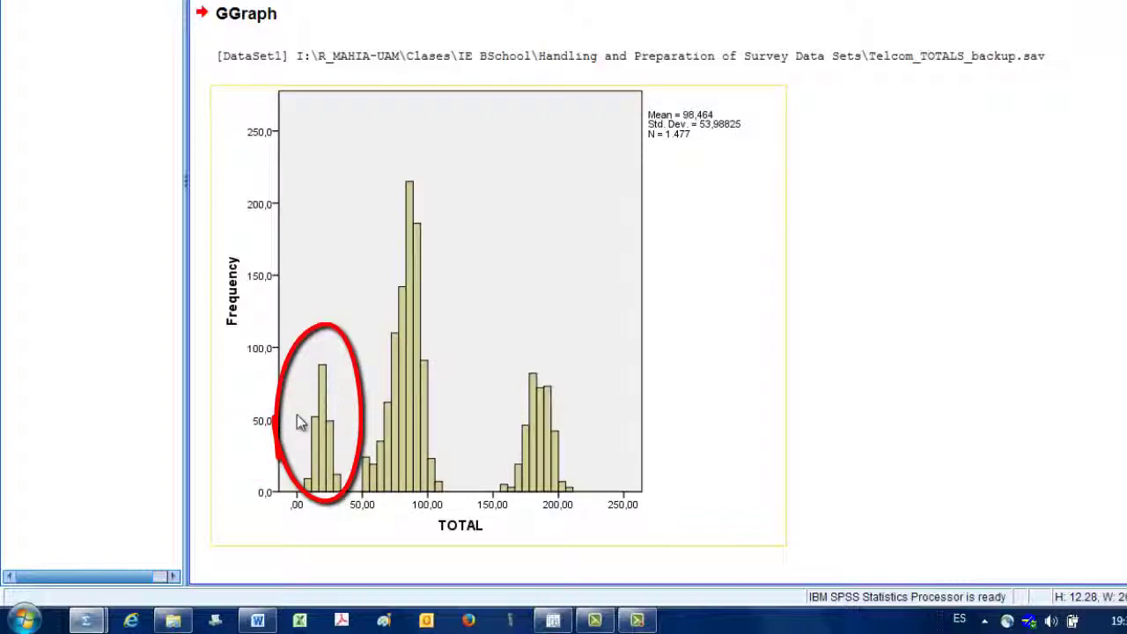
{"action": "mouse_move", "coordinate": [339, 370]}
{"action": "left_mouse_down"}
{"action": "mouse_move", "coordinate": [480, 334]}
{"action": "mouse_move", "coordinate": [342, 401]}
{"action": "left_mouse_up"}
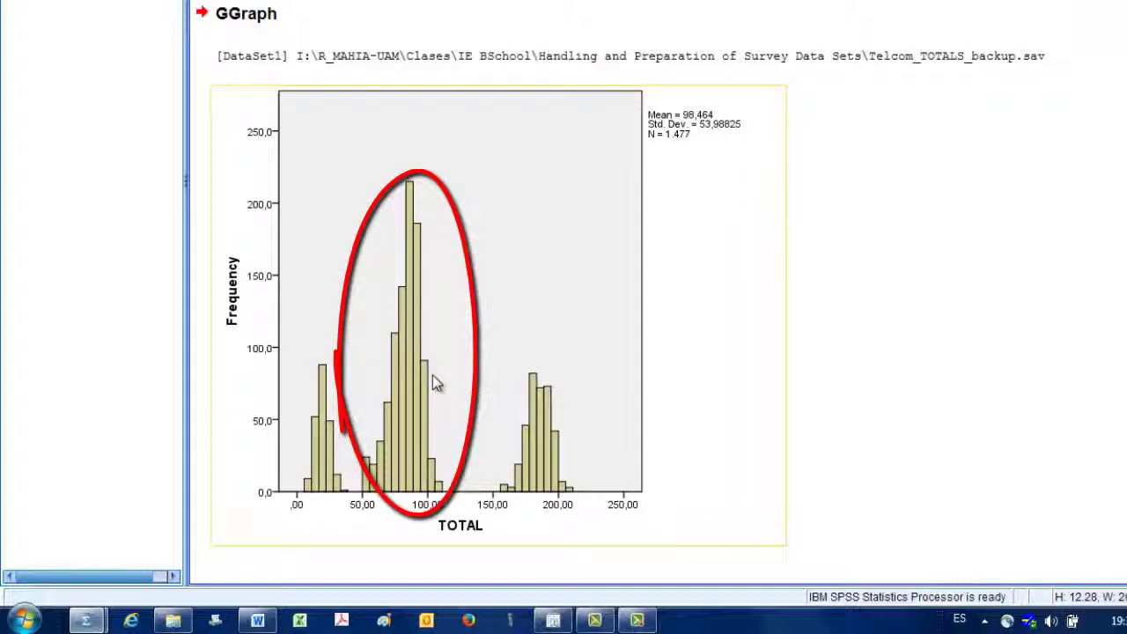
{"action": "mouse_move", "coordinate": [476, 453]}
{"action": "left_mouse_down"}
{"action": "mouse_move", "coordinate": [532, 527]}
{"action": "mouse_move", "coordinate": [568, 365]}
{"action": "mouse_move", "coordinate": [471, 480]}
{"action": "left_mouse_up"}
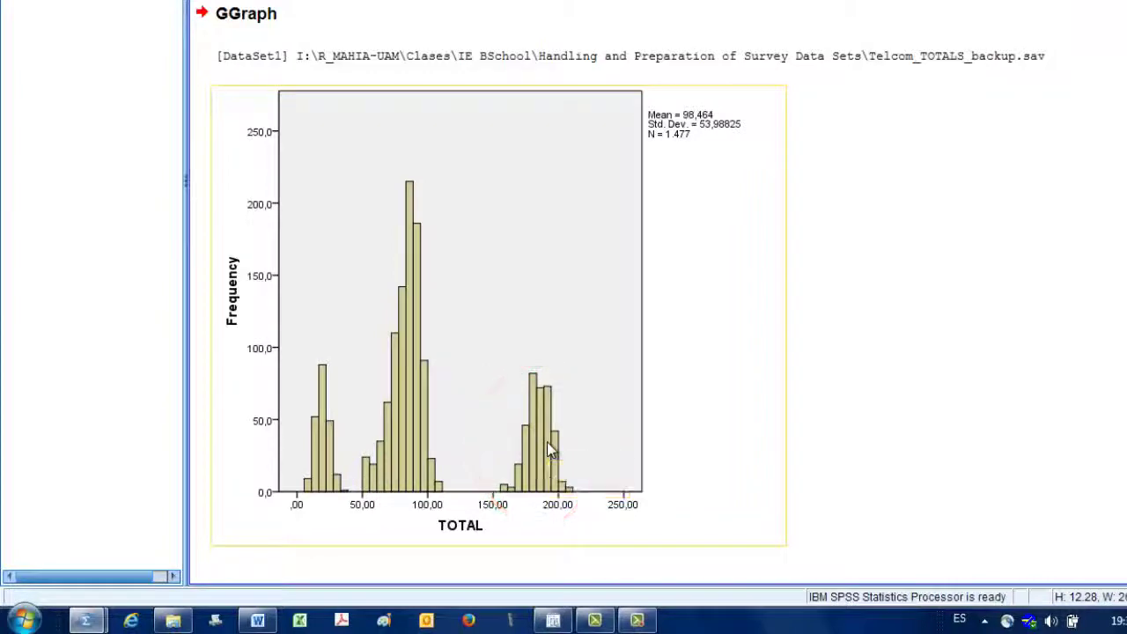
Step: Start Visual Binning with TOTAL as the variable to bin and name the binned variable TOTAL_CAT
{"action": "scroll", "coordinate": [547, 441], "scroll_direction": "up", "scroll_amount": 5}
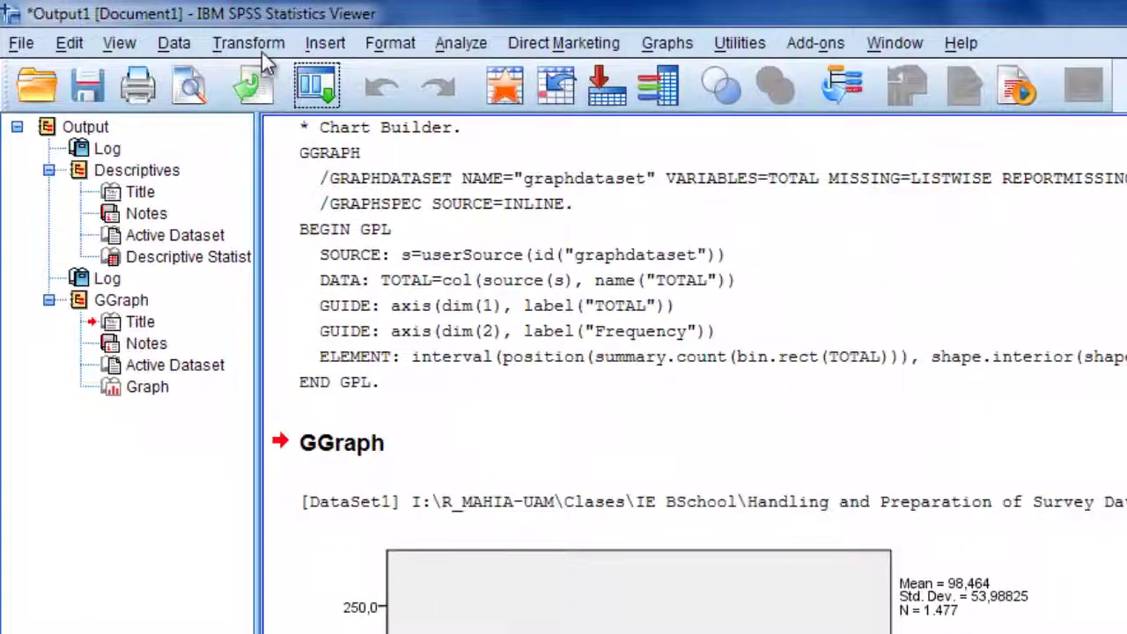
{"action": "left_click", "coordinate": [253, 43]}
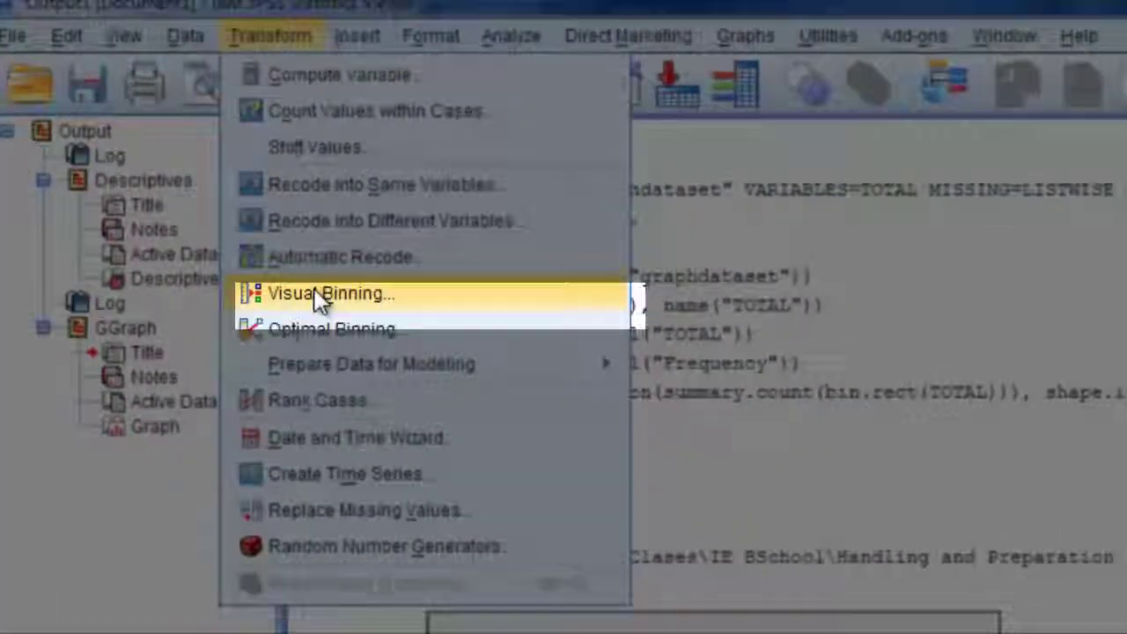
{"action": "left_click", "coordinate": [331, 309]}
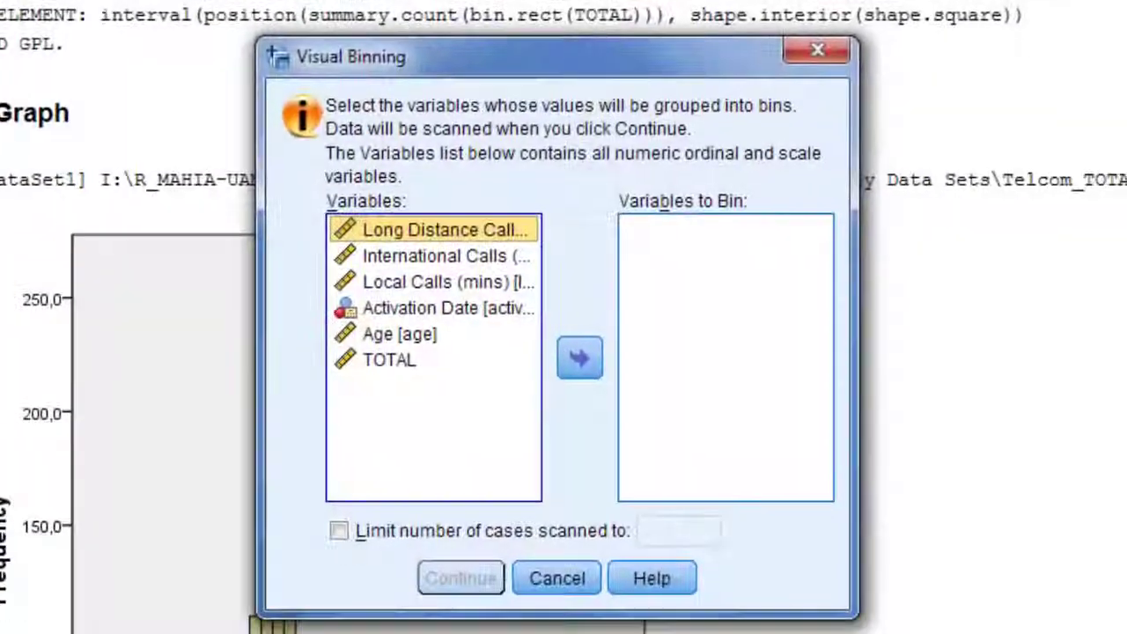
{"action": "left_click", "coordinate": [392, 363]}
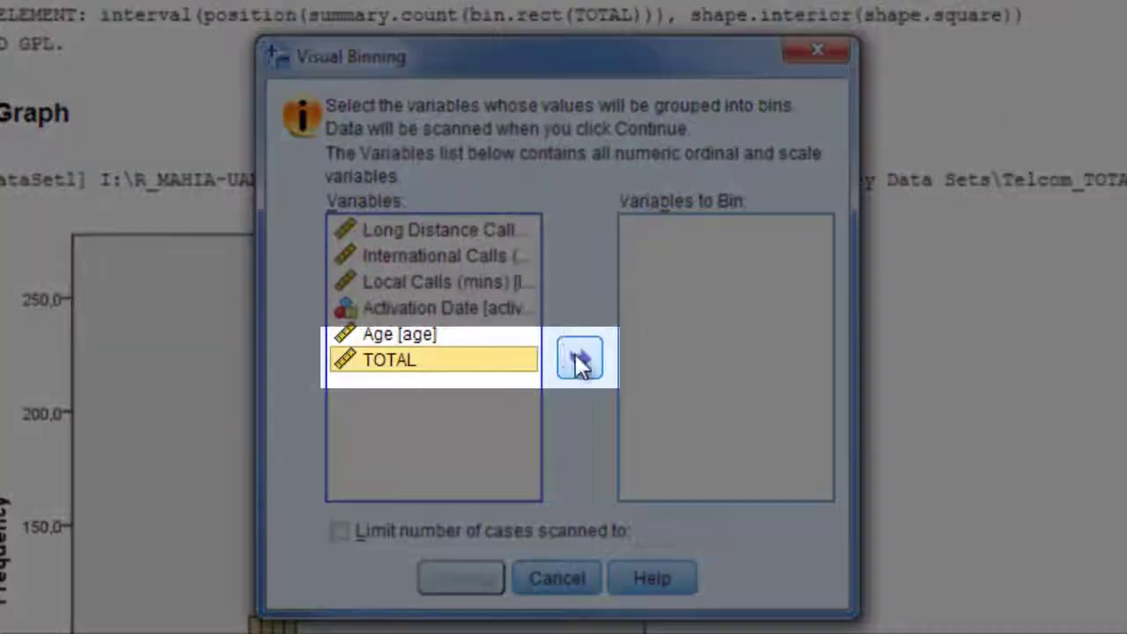
{"action": "left_click", "coordinate": [582, 359]}
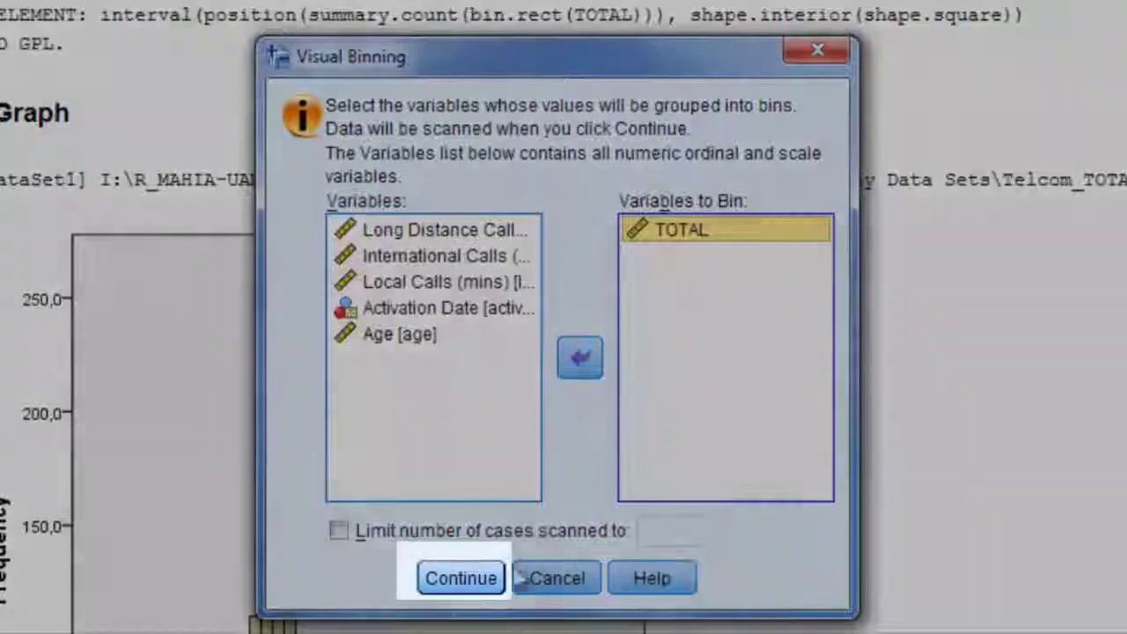
{"action": "left_click", "coordinate": [465, 581]}
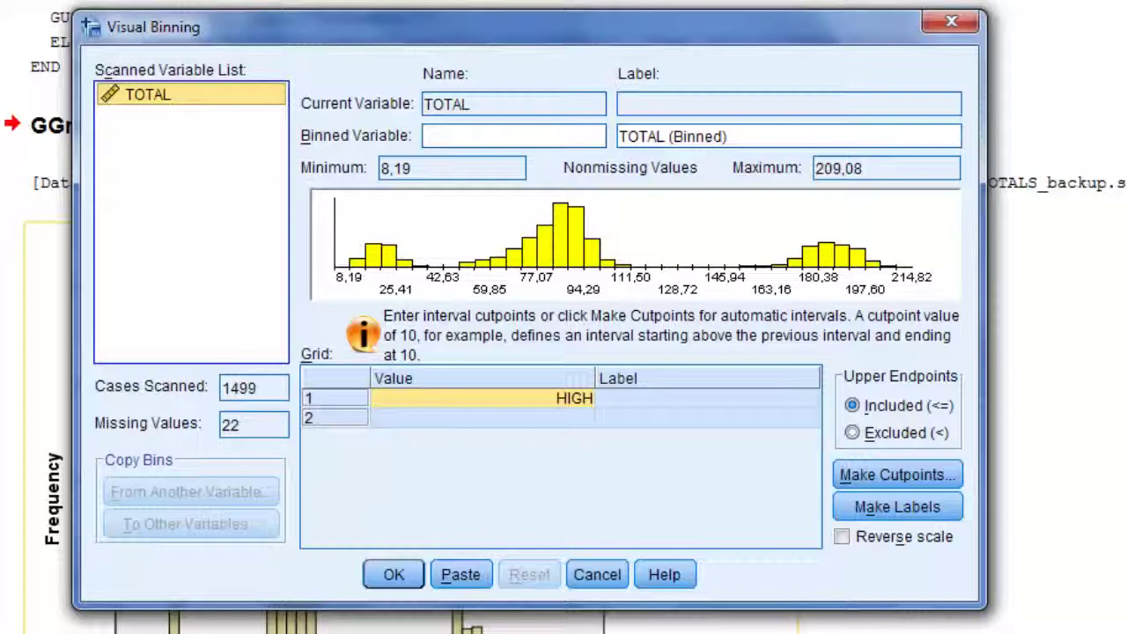
{"action": "left_click", "coordinate": [486, 134]}
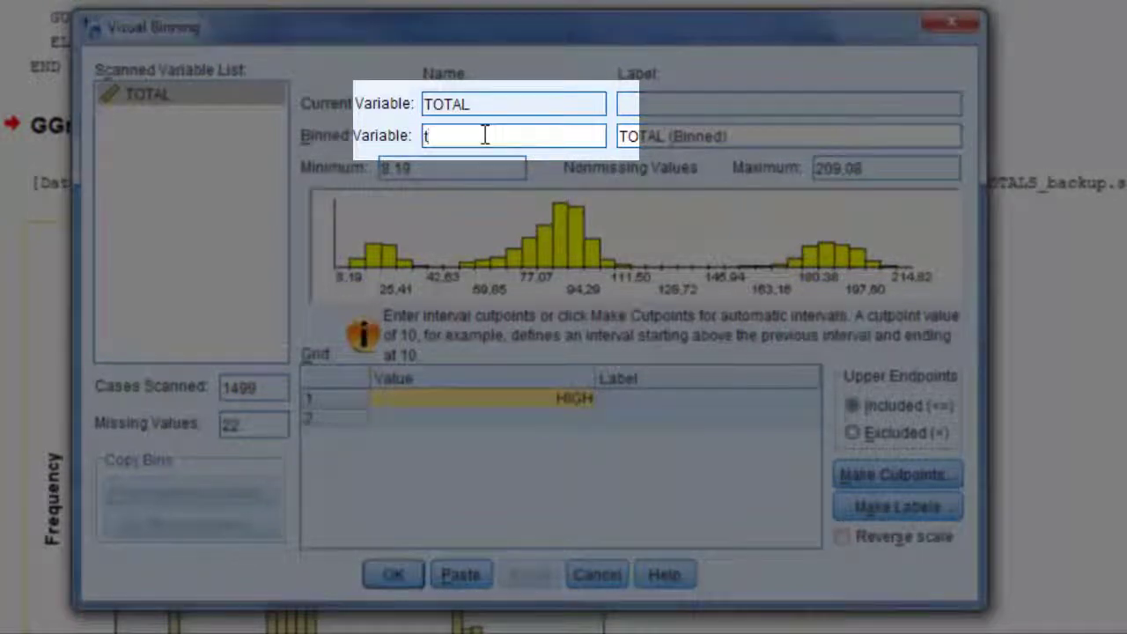
{"action": "type", "text": "TOTAL_CAT"}
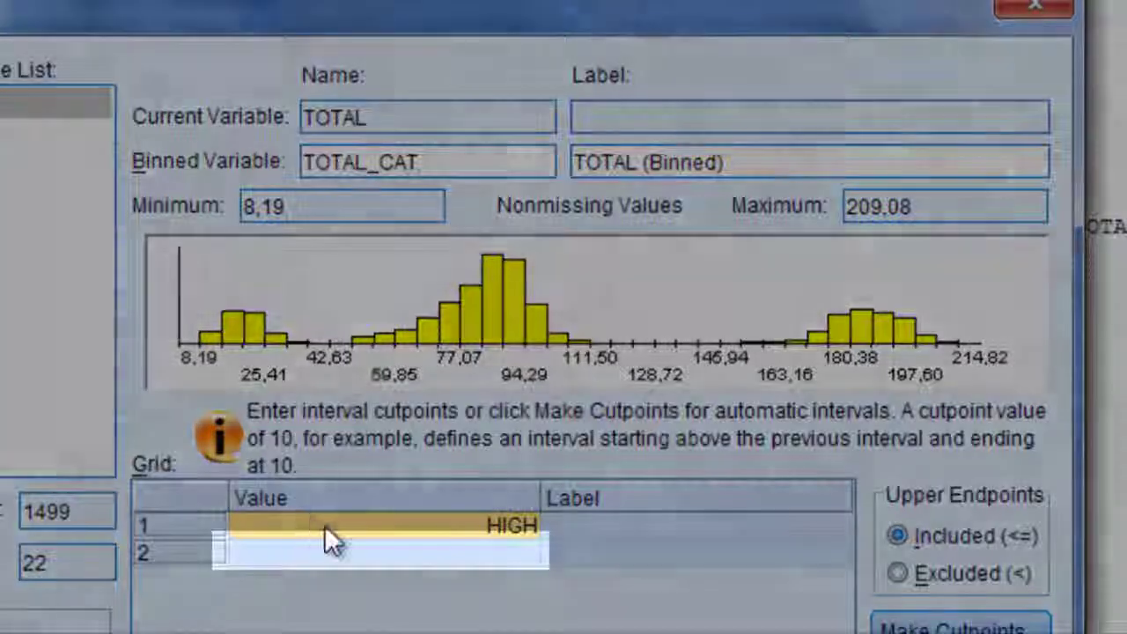
Step: Add interval cutpoints at 43 and 130 to the binning grid for TOTAL_CAT
{"action": "left_click", "coordinate": [316, 555]}
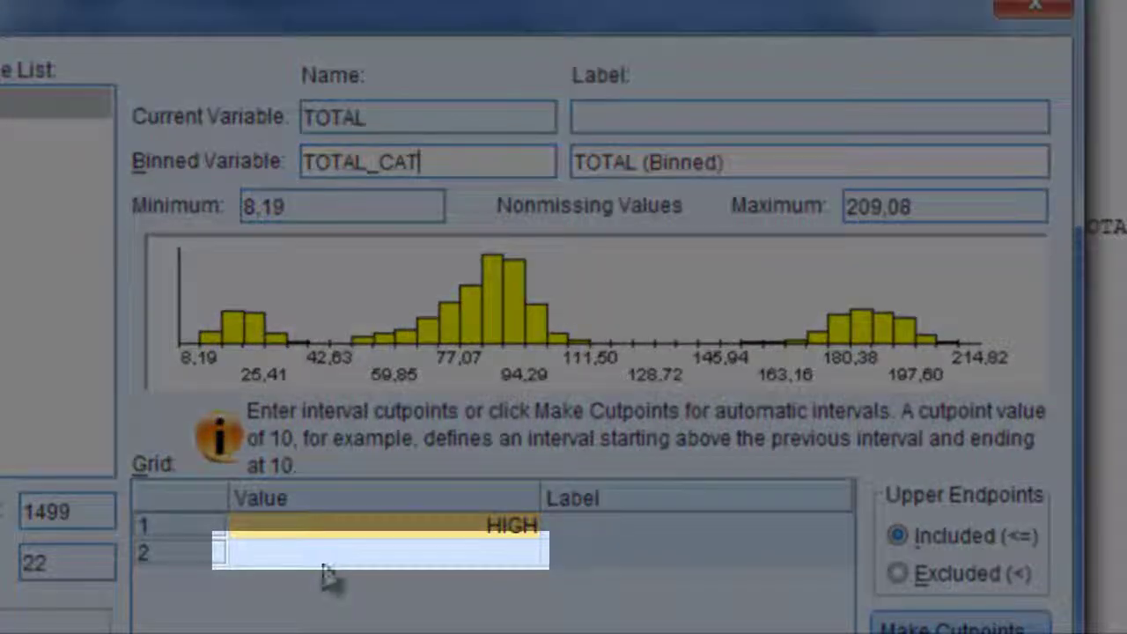
{"action": "type", "text": "43"}
{"action": "key", "text": "Return"}
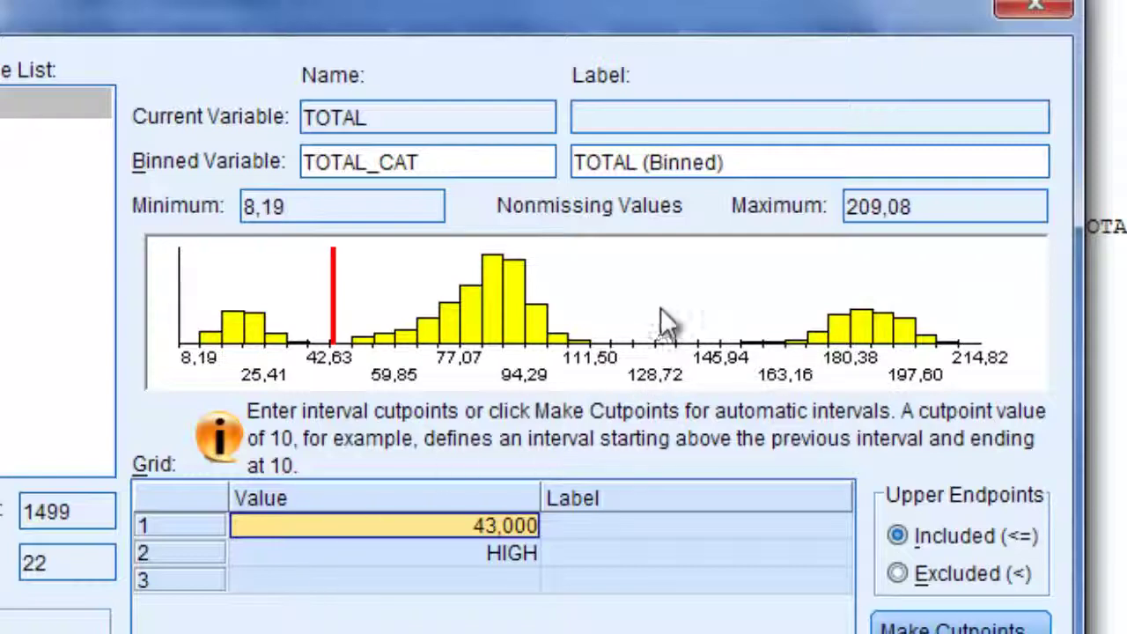
{"action": "left_click", "coordinate": [440, 581]}
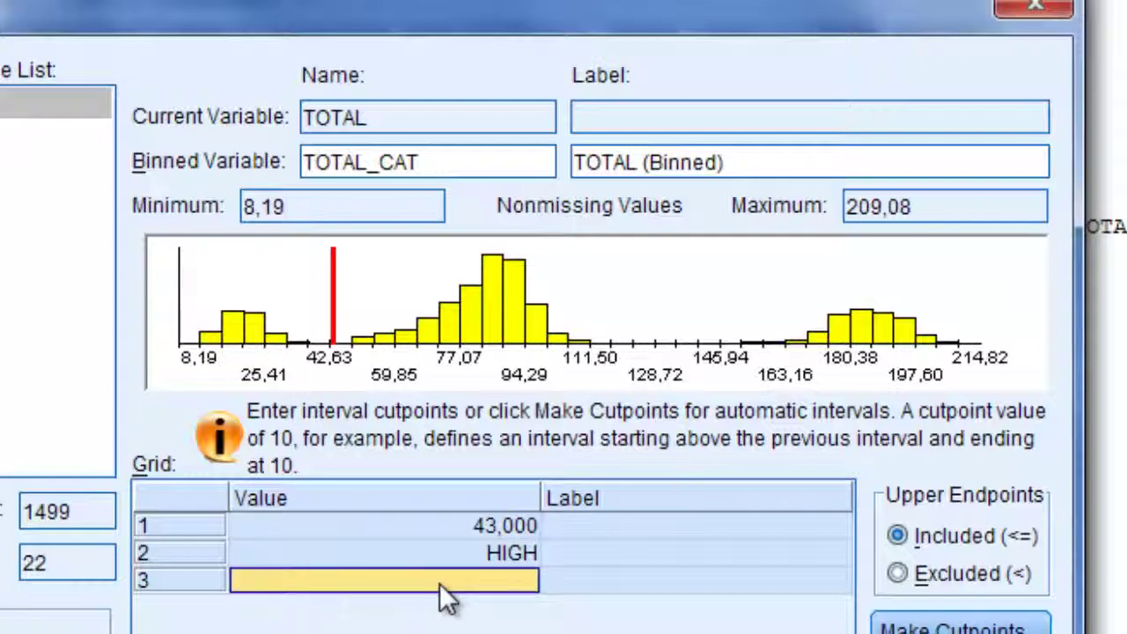
{"action": "type", "text": "130"}
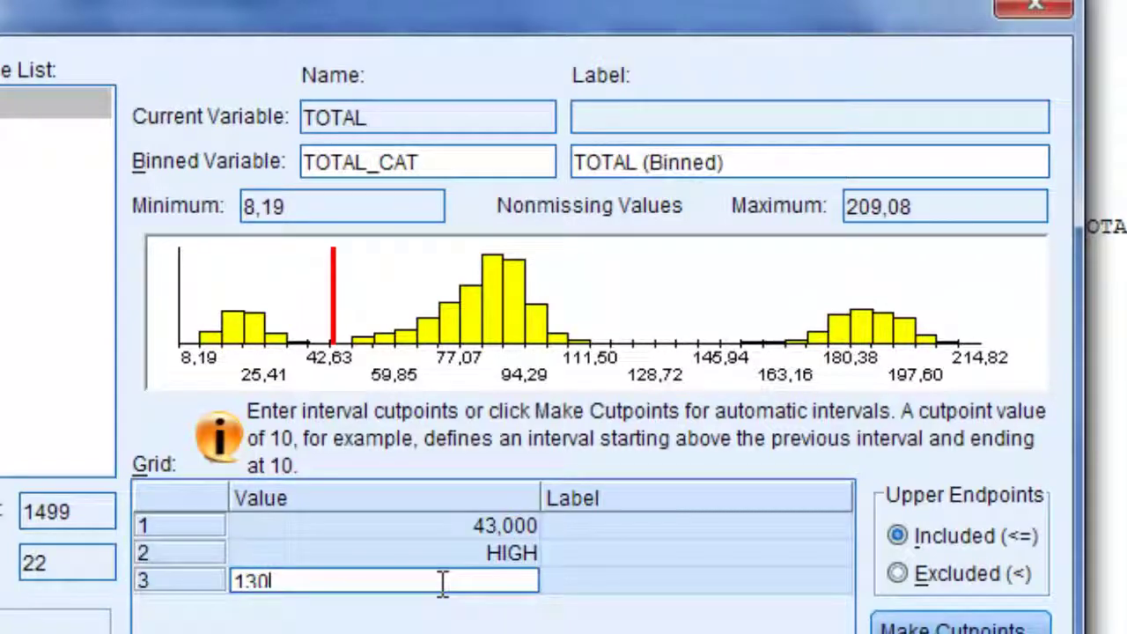
{"action": "key", "text": "Return"}
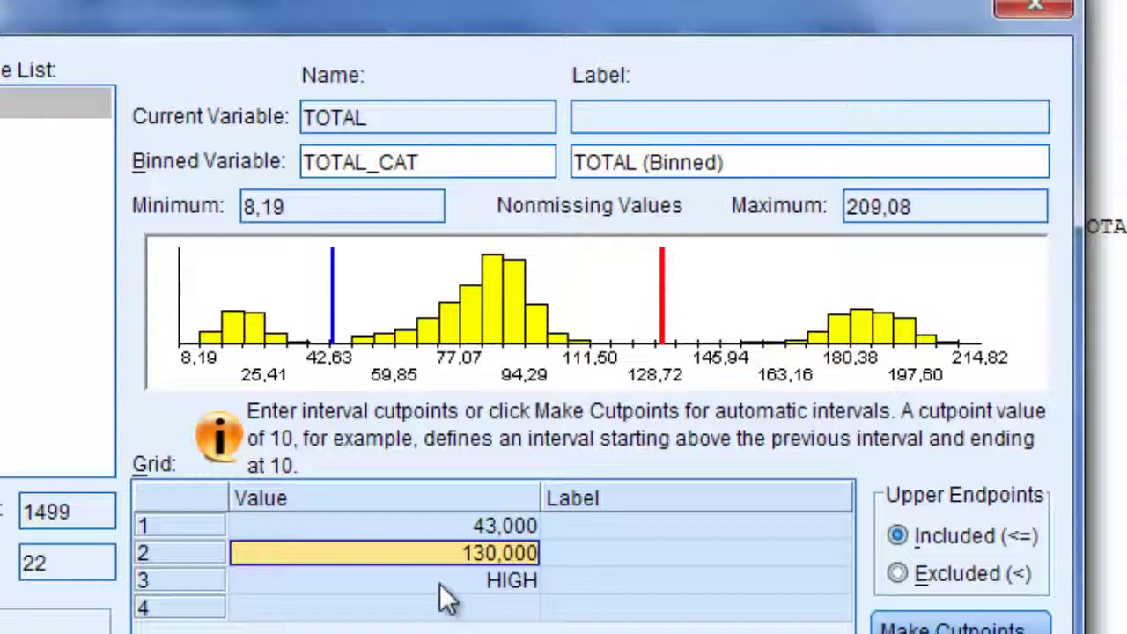
Step: Review the cutpoint rows of the binning grid, their label cells and the category codes for the new variable
{"action": "left_click", "coordinate": [460, 524]}
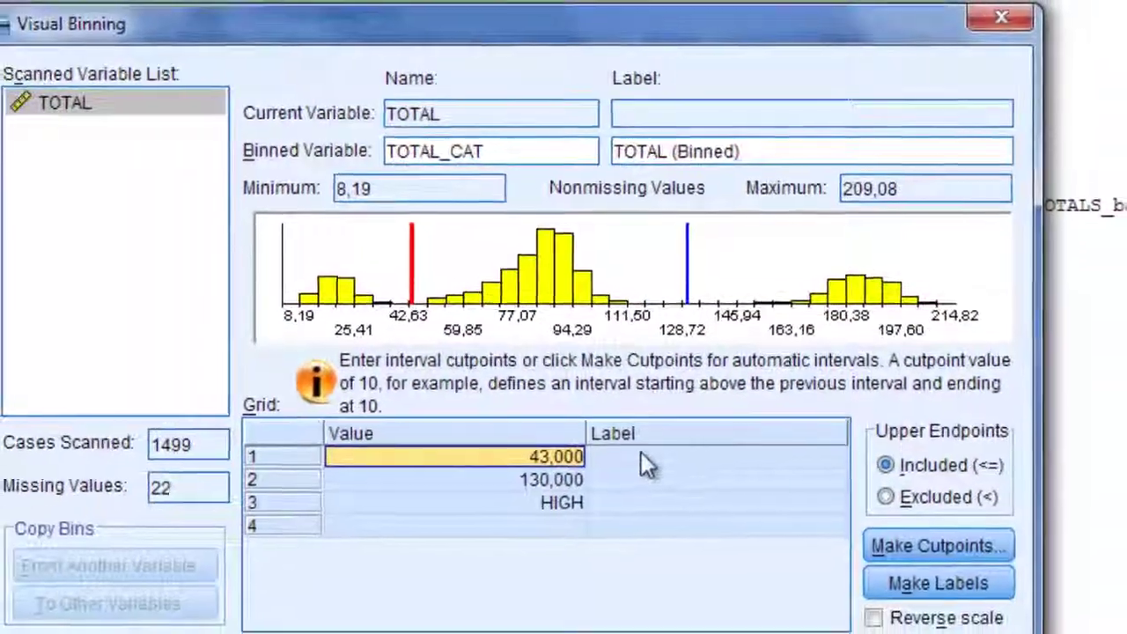
{"action": "left_click", "coordinate": [649, 486]}
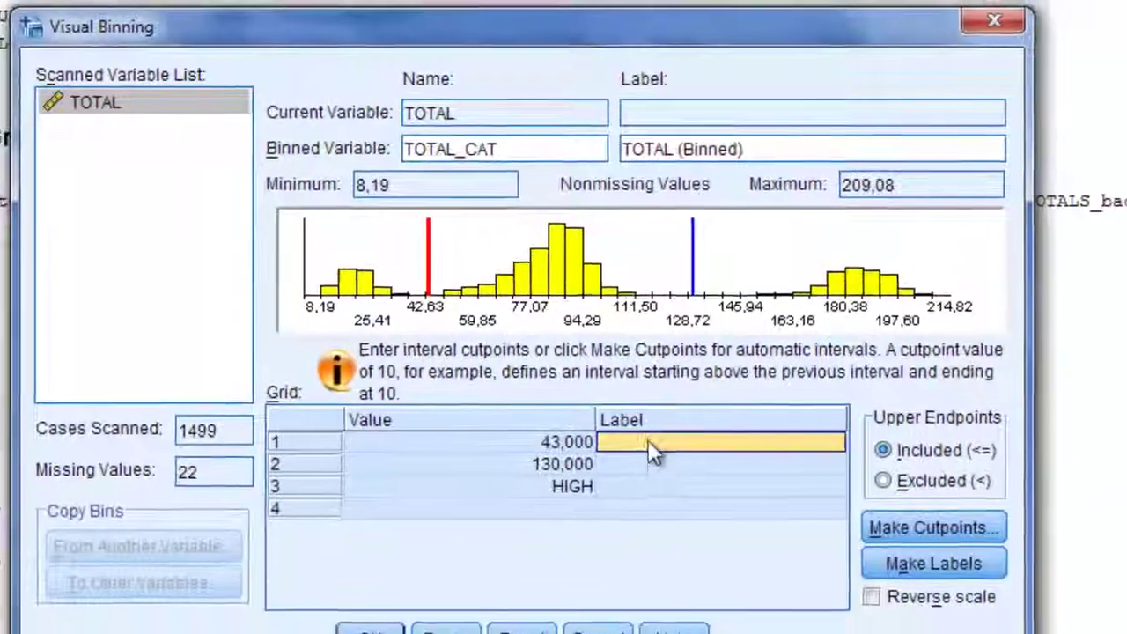
{"action": "left_click", "coordinate": [630, 515]}
{"action": "left_click", "coordinate": [659, 470]}
{"action": "left_click", "coordinate": [663, 428]}
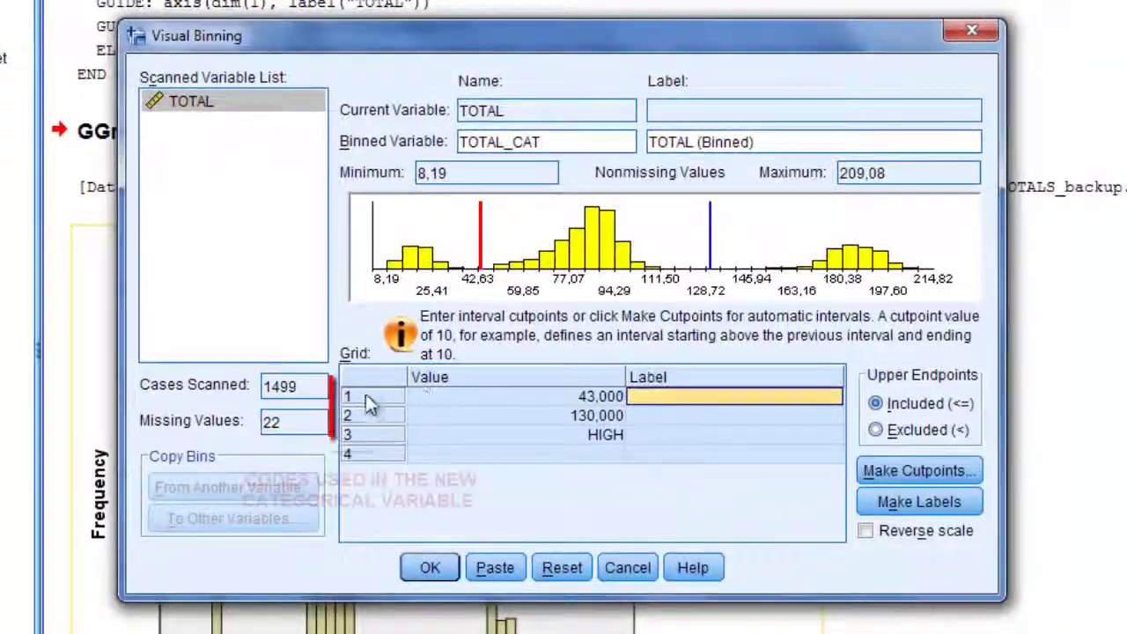
{"action": "left_click", "coordinate": [364, 396]}
{"action": "left_click", "coordinate": [367, 416]}
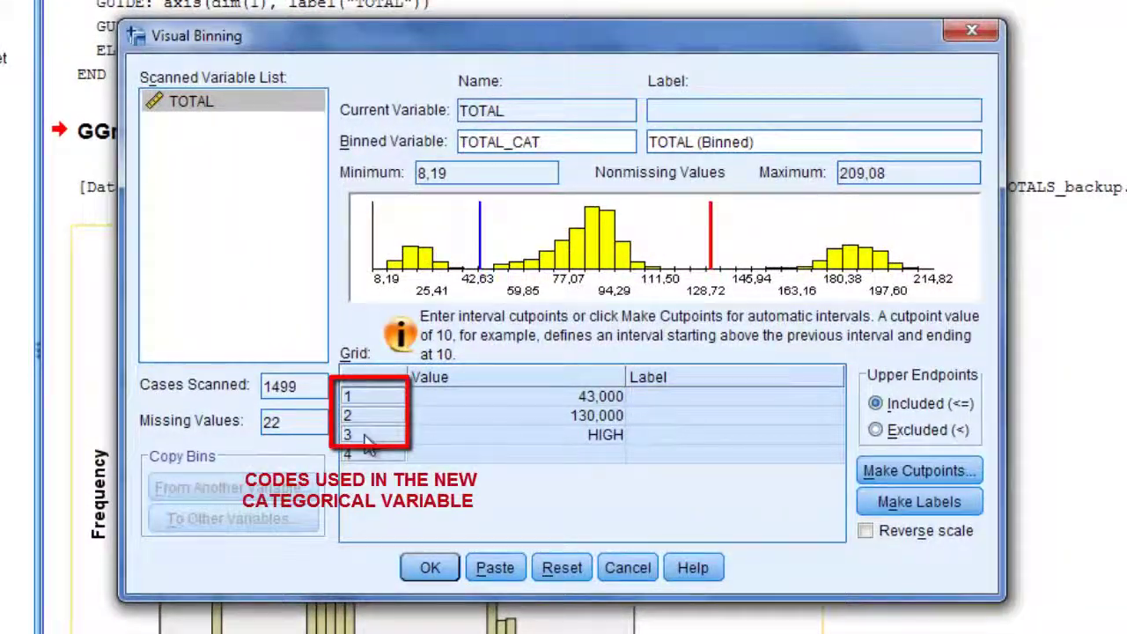
Step: Generate automatic labels for the three bins and create the binned variable TOTAL_CAT
{"action": "left_click", "coordinate": [708, 397]}
{"action": "left_click", "coordinate": [702, 416]}
{"action": "left_click", "coordinate": [696, 435]}
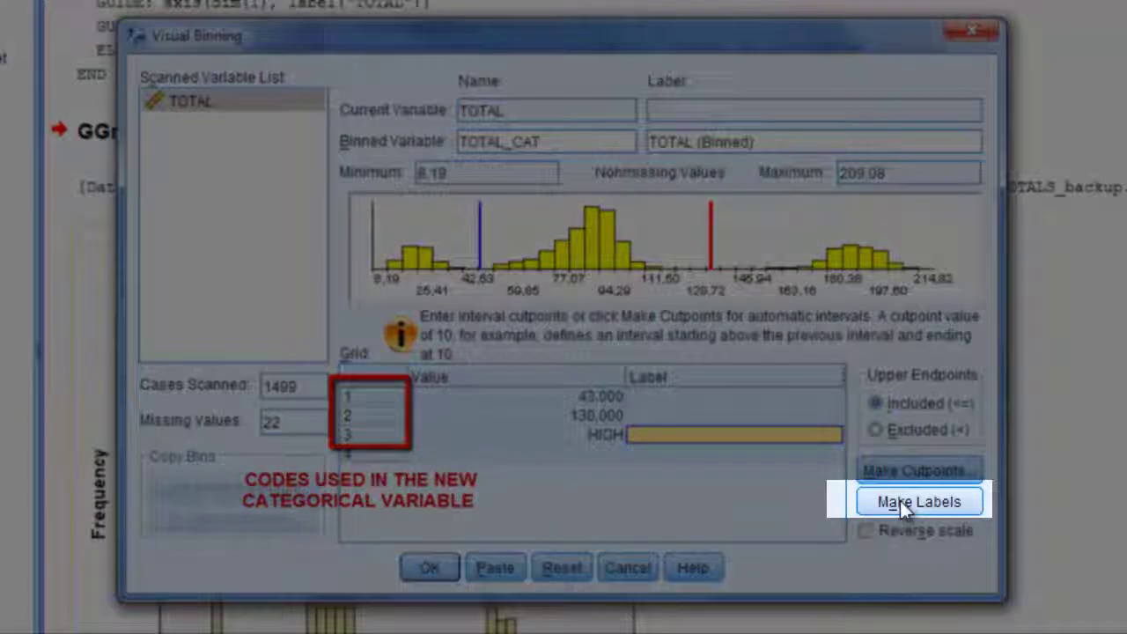
{"action": "left_click", "coordinate": [900, 500]}
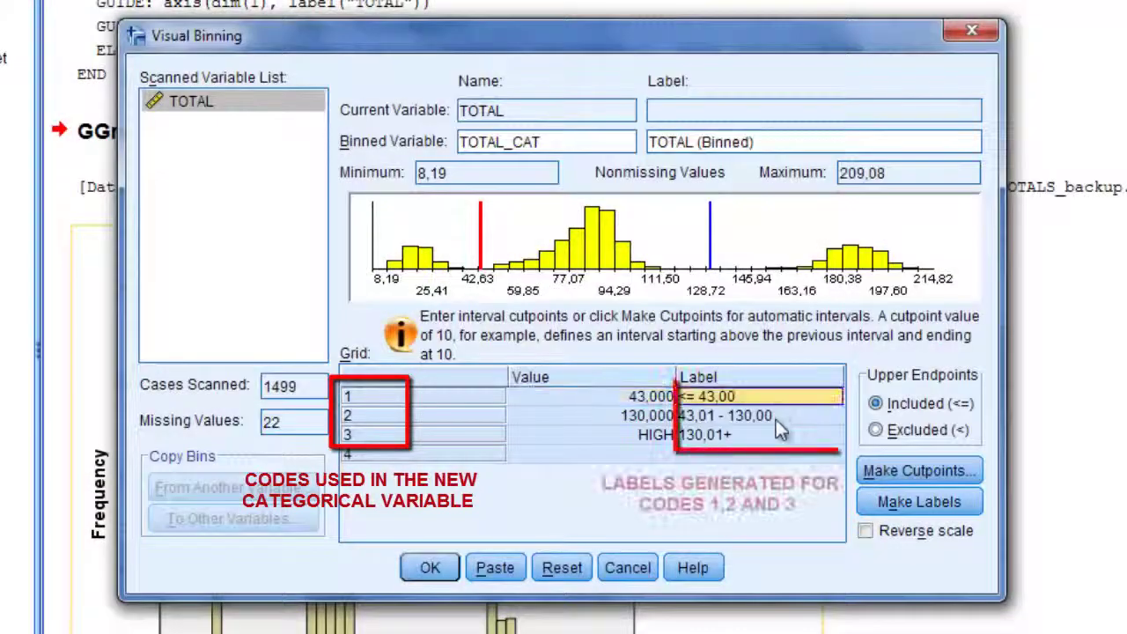
{"action": "left_click", "coordinate": [775, 435]}
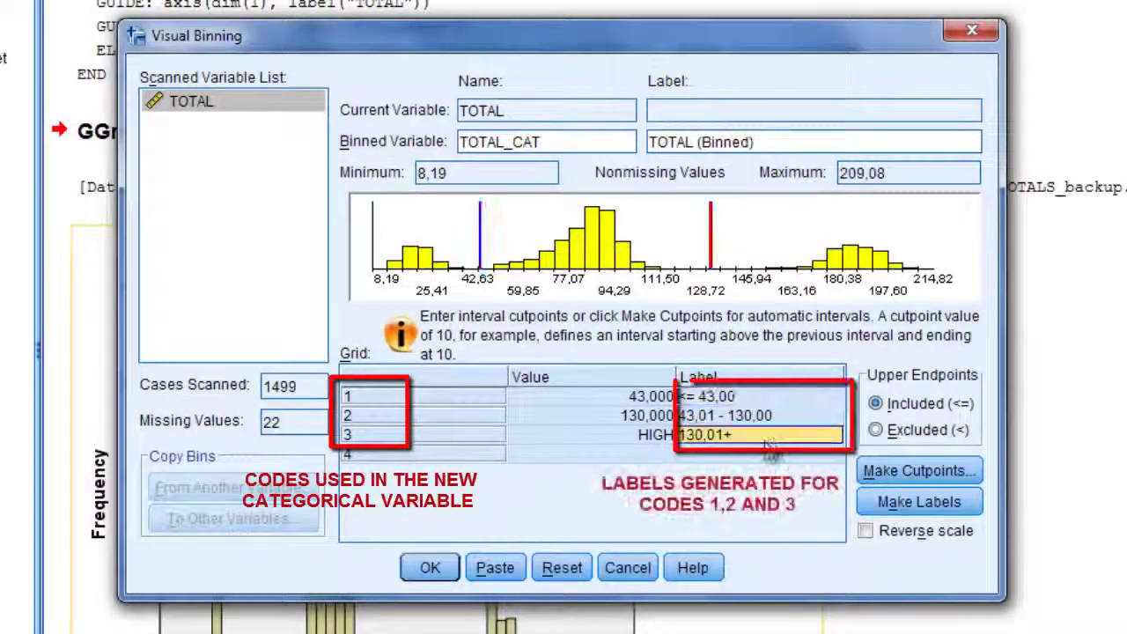
{"action": "left_click", "coordinate": [430, 569]}
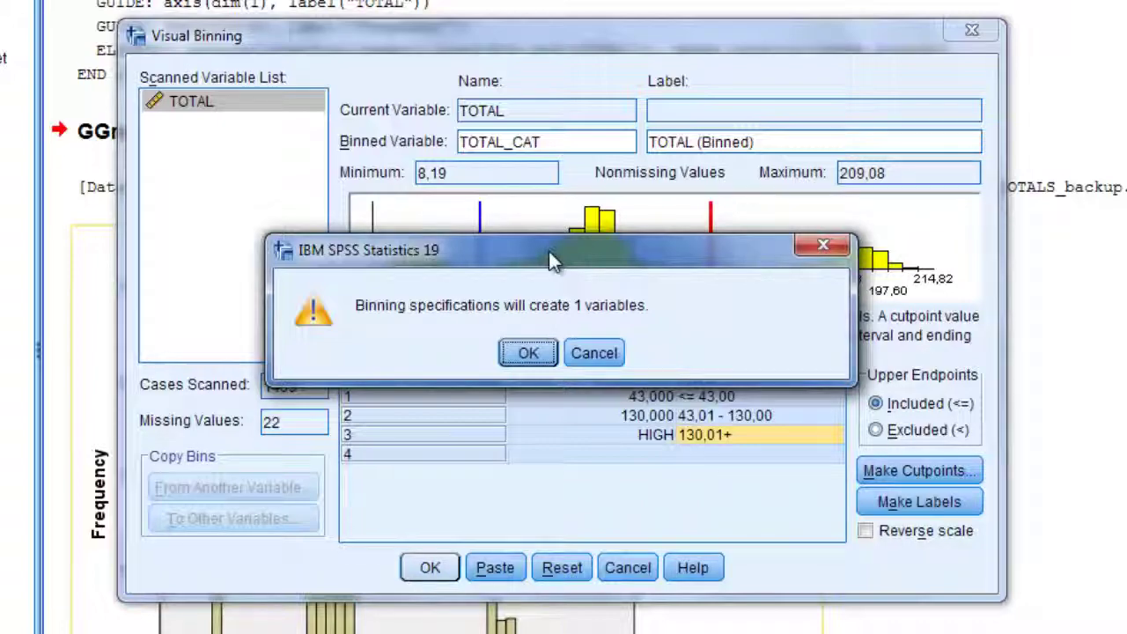
{"action": "left_click", "coordinate": [528, 353]}
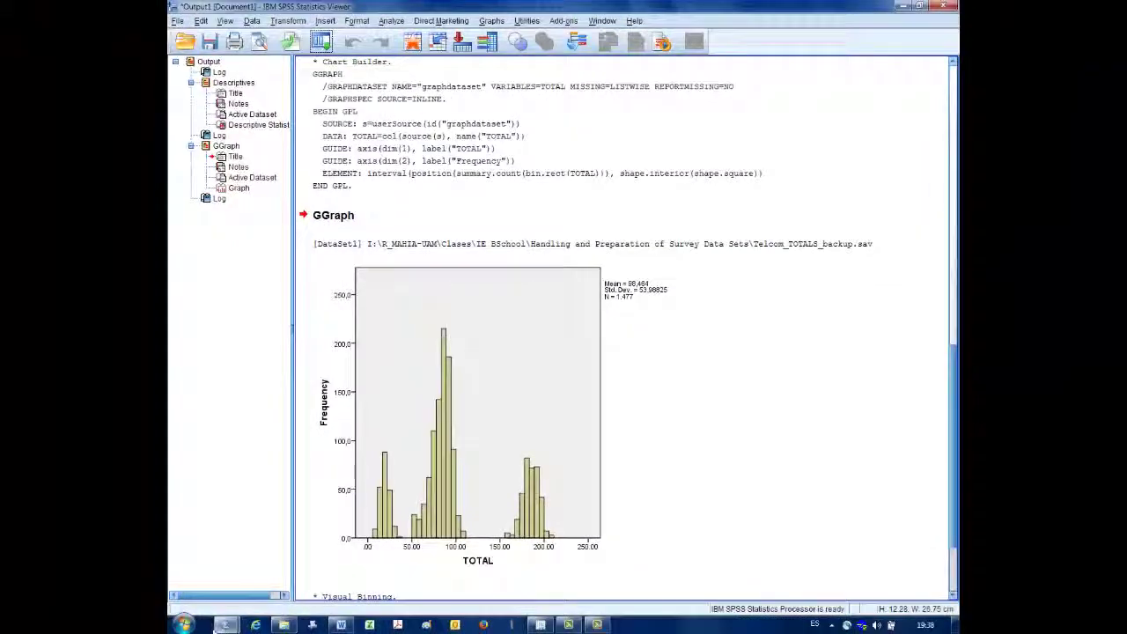
Step: Switch to the Telcom_TOTALS_backup.sav data and inspect the codes in the new TOTAL_CAT column
{"action": "mouse_move", "coordinate": [226, 625]}
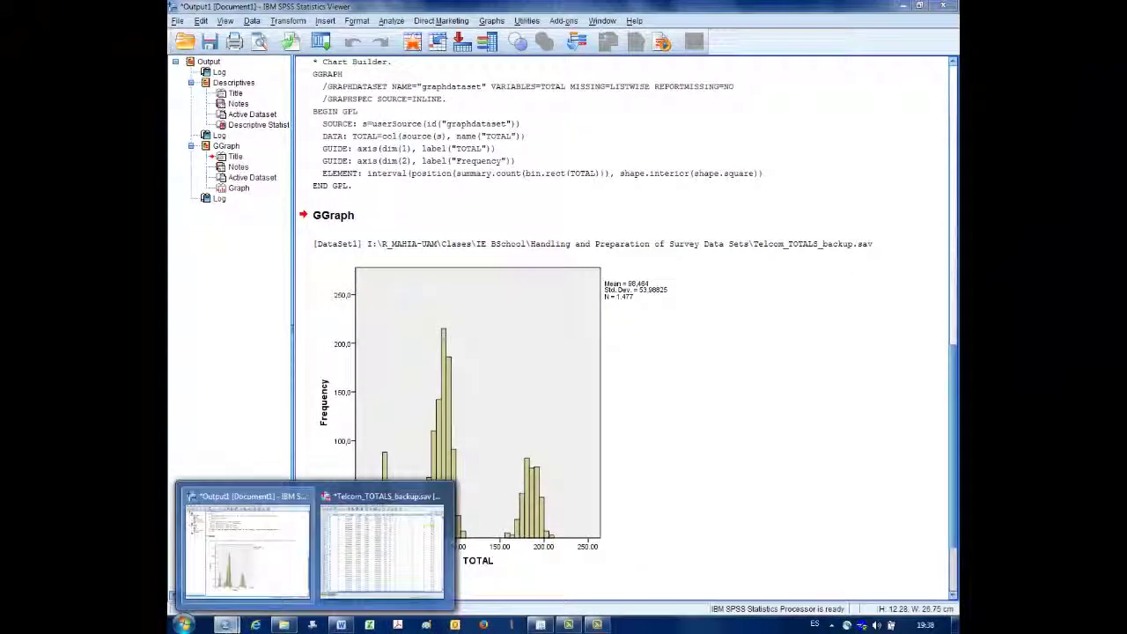
{"action": "left_click", "coordinate": [370, 559]}
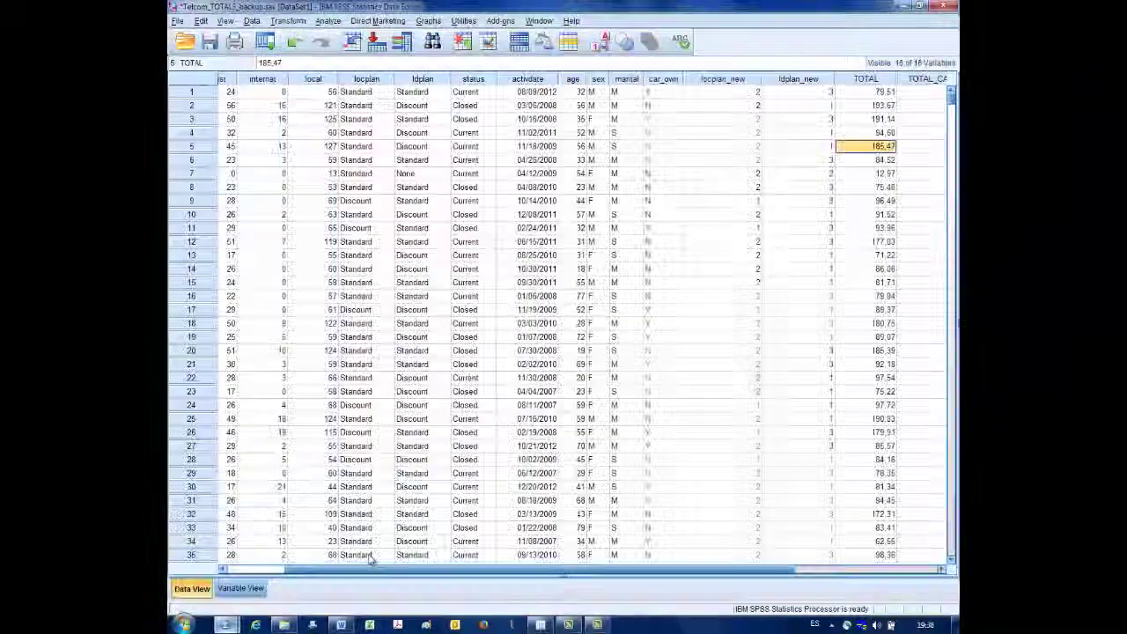
{"action": "left_click", "coordinate": [881, 106]}
{"action": "key", "text": "Right"}
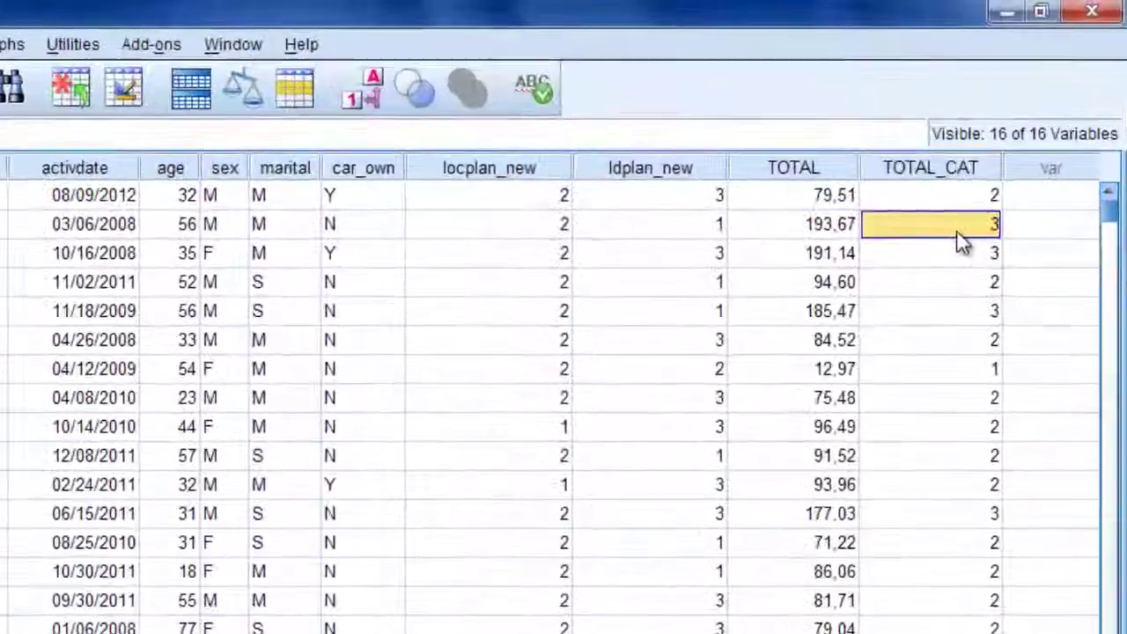
{"action": "left_click", "coordinate": [989, 194]}
{"action": "left_click", "coordinate": [993, 312]}
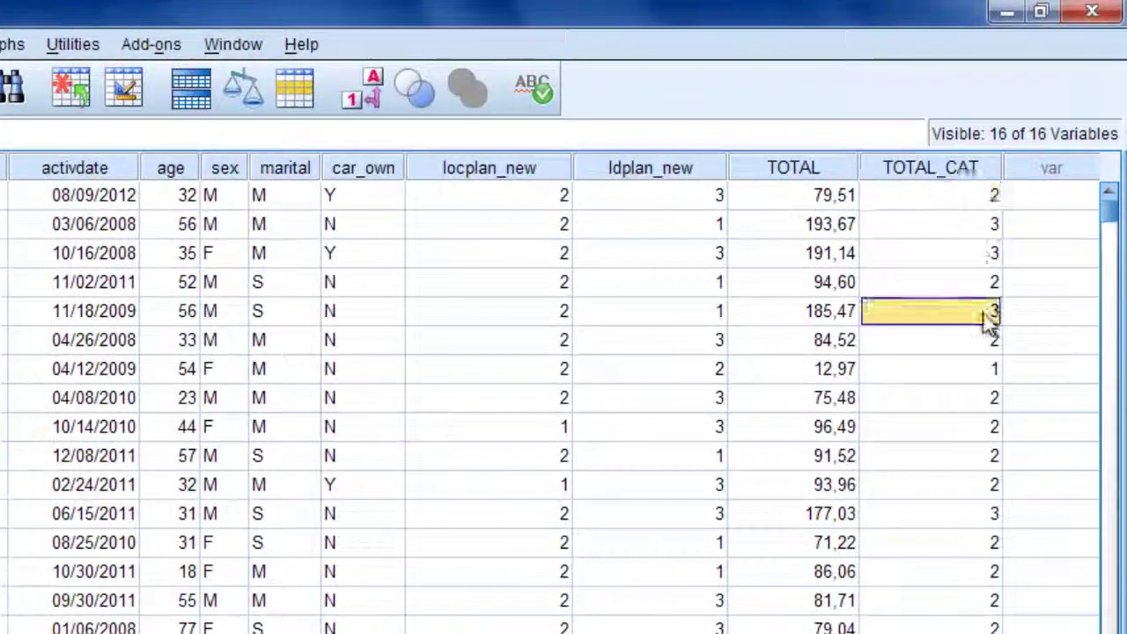
Step: Compare the TOTAL values of the first seven cases with their TOTAL_CAT codes
{"action": "left_click_drag", "start_coordinate": [831, 195], "coordinate": [831, 225]}
{"action": "left_click", "coordinate": [823, 340]}
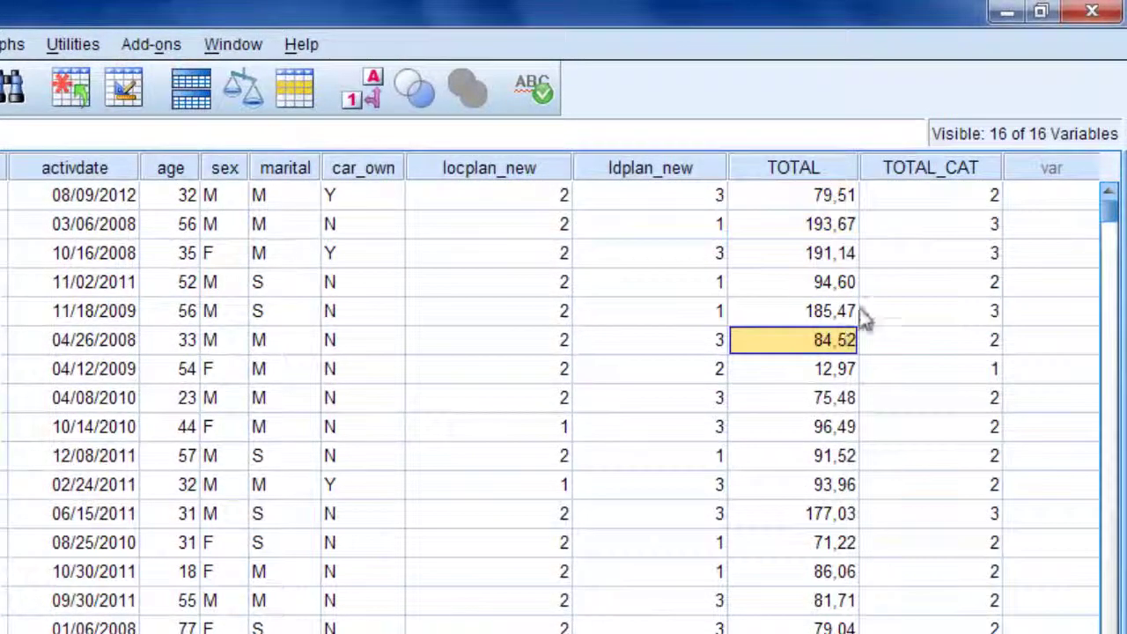
{"action": "left_click", "coordinate": [836, 254]}
{"action": "left_click", "coordinate": [828, 197]}
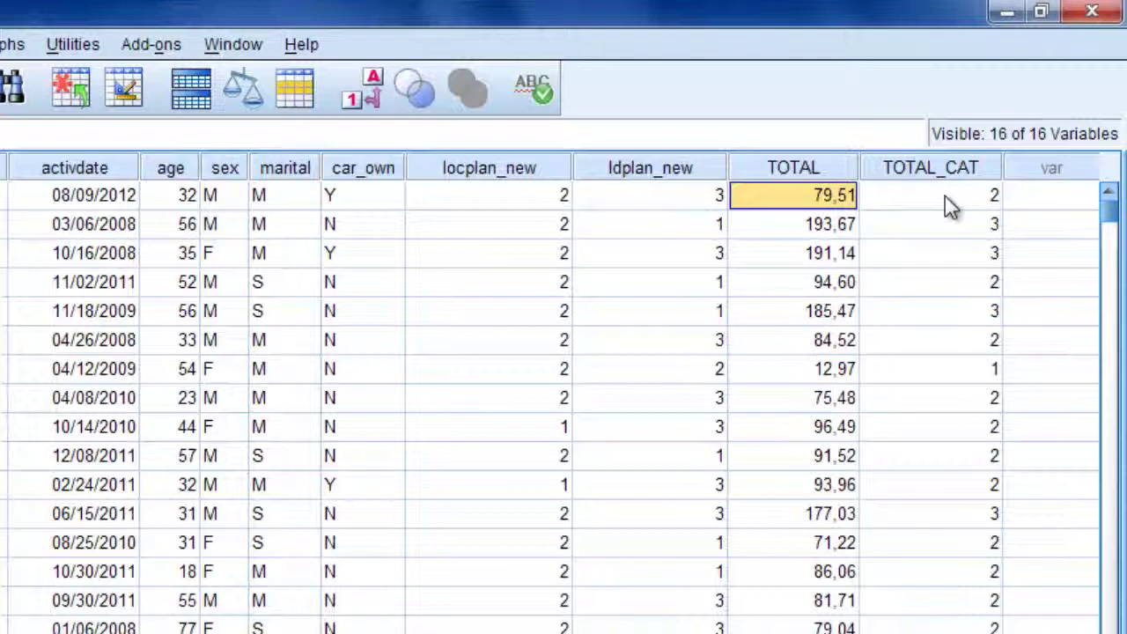
{"action": "left_click", "coordinate": [943, 348]}
{"action": "left_click", "coordinate": [949, 313]}
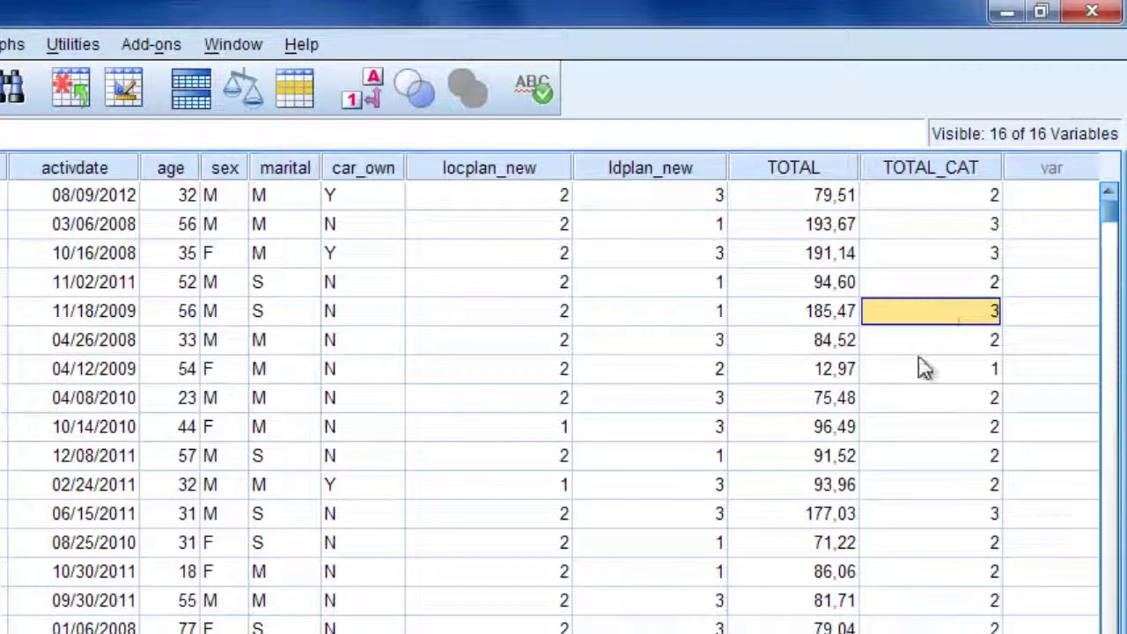
{"action": "left_click", "coordinate": [835, 368]}
{"action": "left_click", "coordinate": [828, 287]}
{"action": "left_click", "coordinate": [826, 312]}
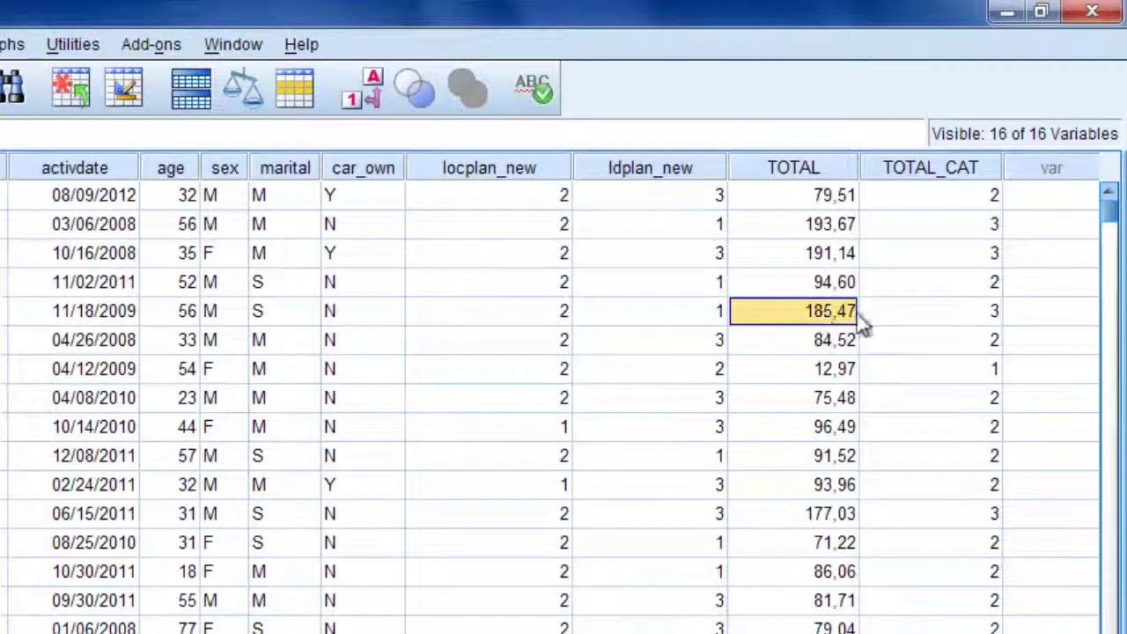
{"action": "left_click", "coordinate": [831, 199]}
{"action": "left_click", "coordinate": [828, 254]}
{"action": "left_click", "coordinate": [806, 316]}
{"action": "left_click", "coordinate": [812, 373]}
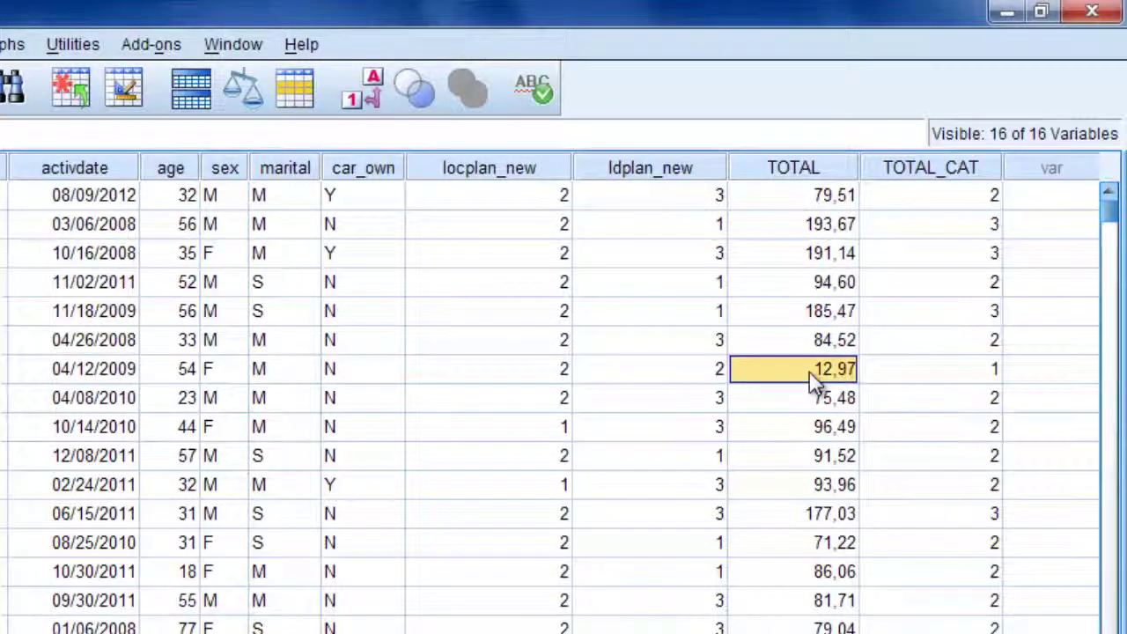
Step: Check cases 2 and 3 row by row, matching each TOTAL value to its TOTAL_CAT code
{"action": "left_click", "coordinate": [939, 223]}
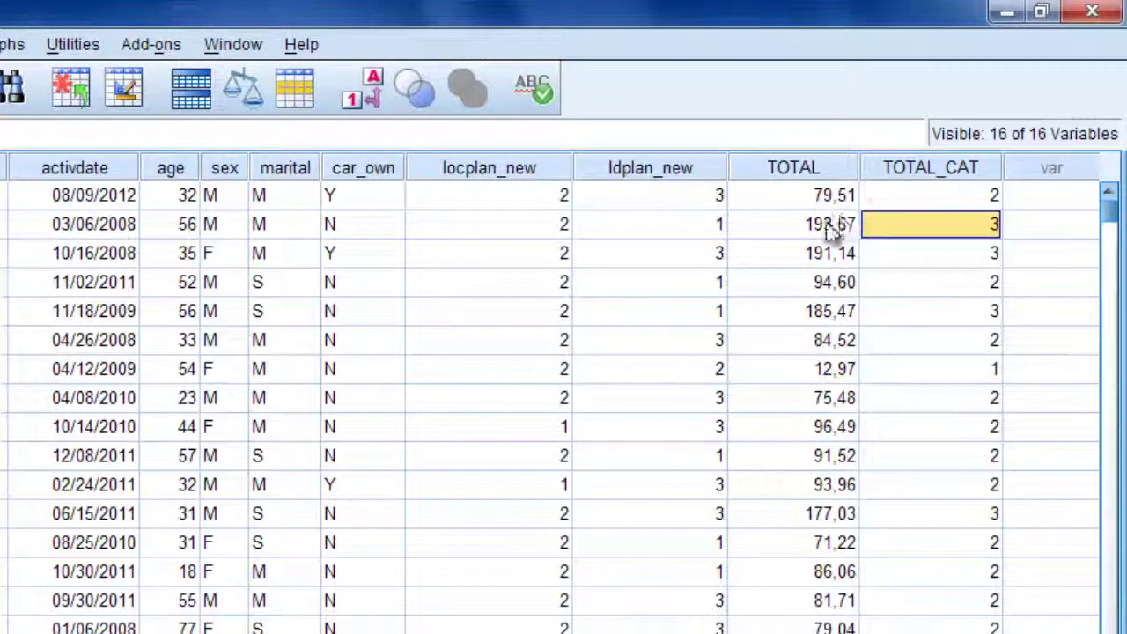
{"action": "left_click", "coordinate": [812, 227]}
{"action": "left_click", "coordinate": [965, 227]}
{"action": "left_click", "coordinate": [806, 231]}
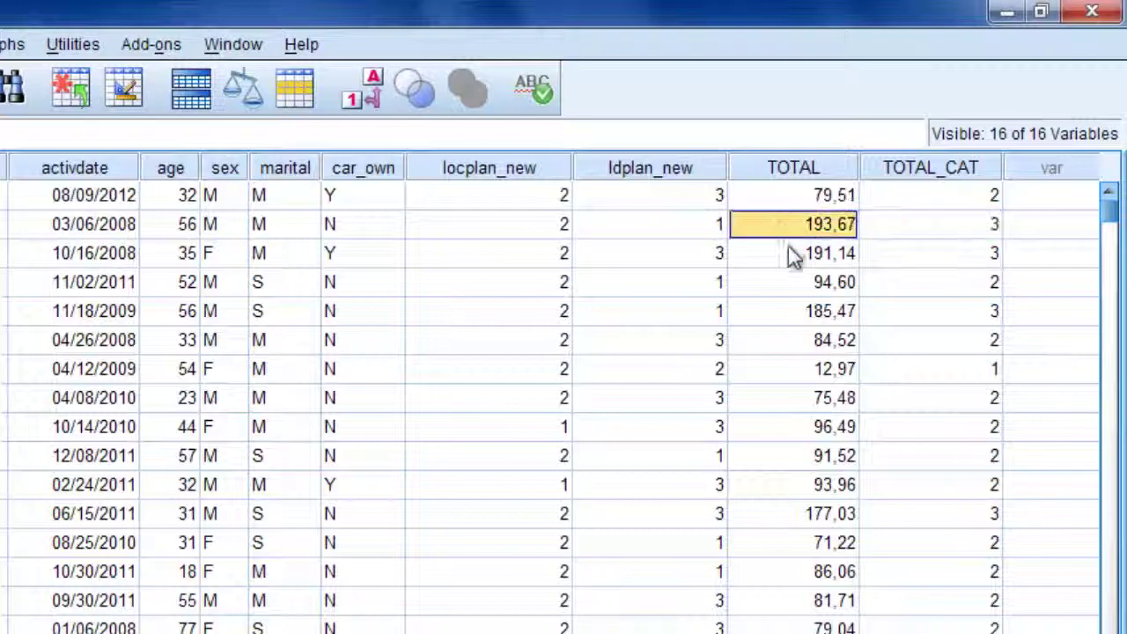
{"action": "left_click", "coordinate": [790, 254]}
{"action": "left_click", "coordinate": [915, 264]}
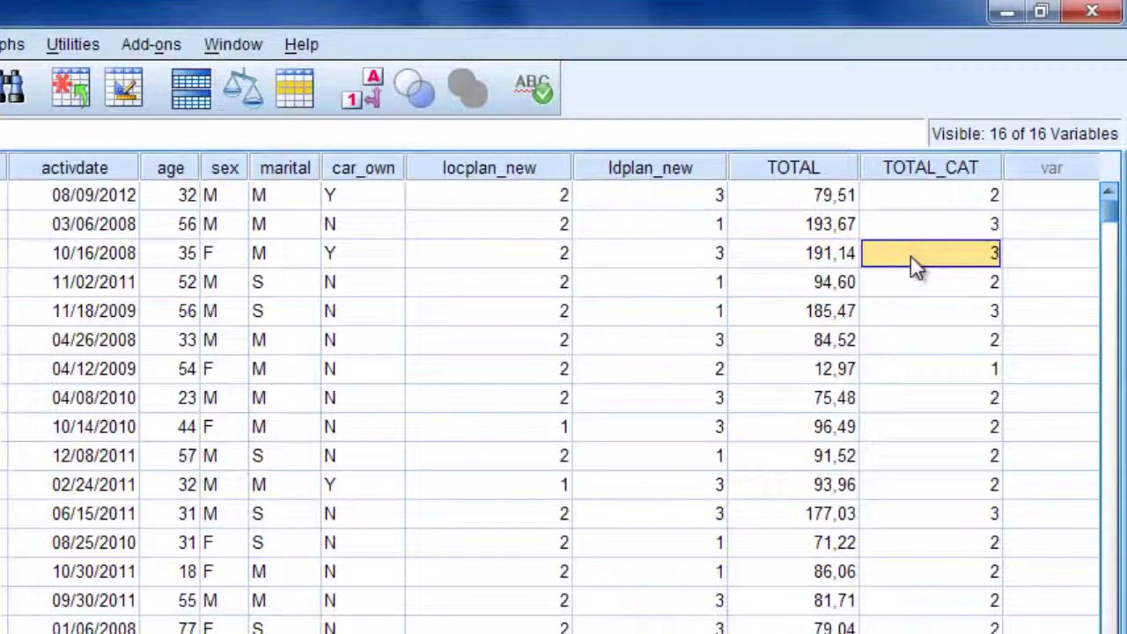
{"action": "left_click", "coordinate": [972, 401]}
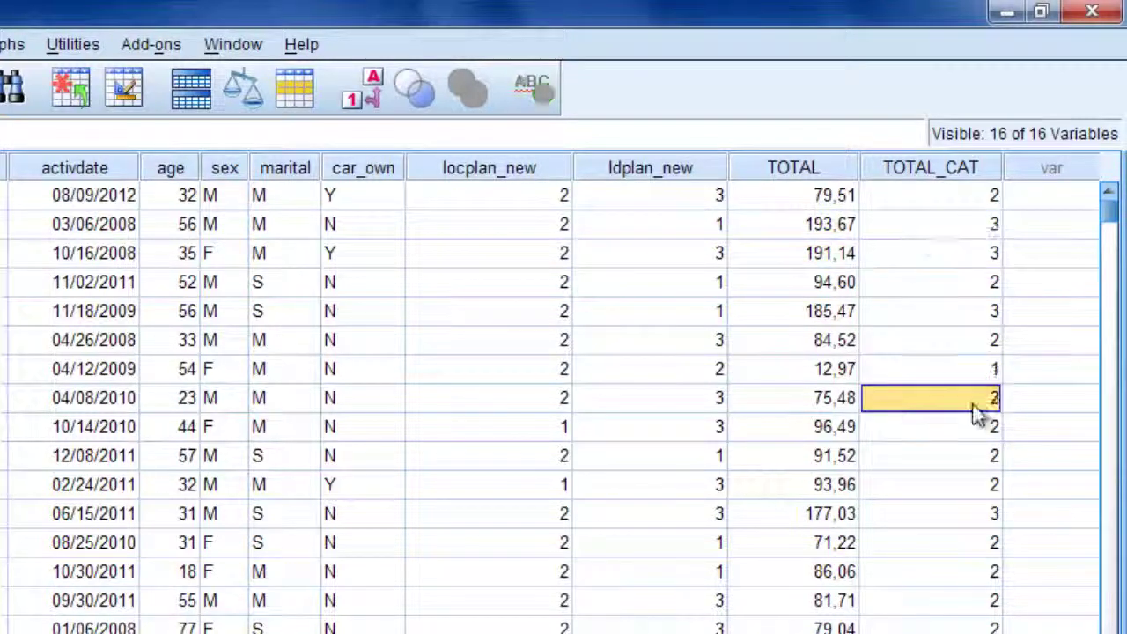
Step: Review the original TOTAL column, followed by the category codes of the first seven cases in TOTAL_CAT
{"action": "left_click", "coordinate": [920, 198]}
{"action": "left_click", "coordinate": [841, 197]}
{"action": "left_click", "coordinate": [844, 228]}
{"action": "left_click", "coordinate": [839, 254]}
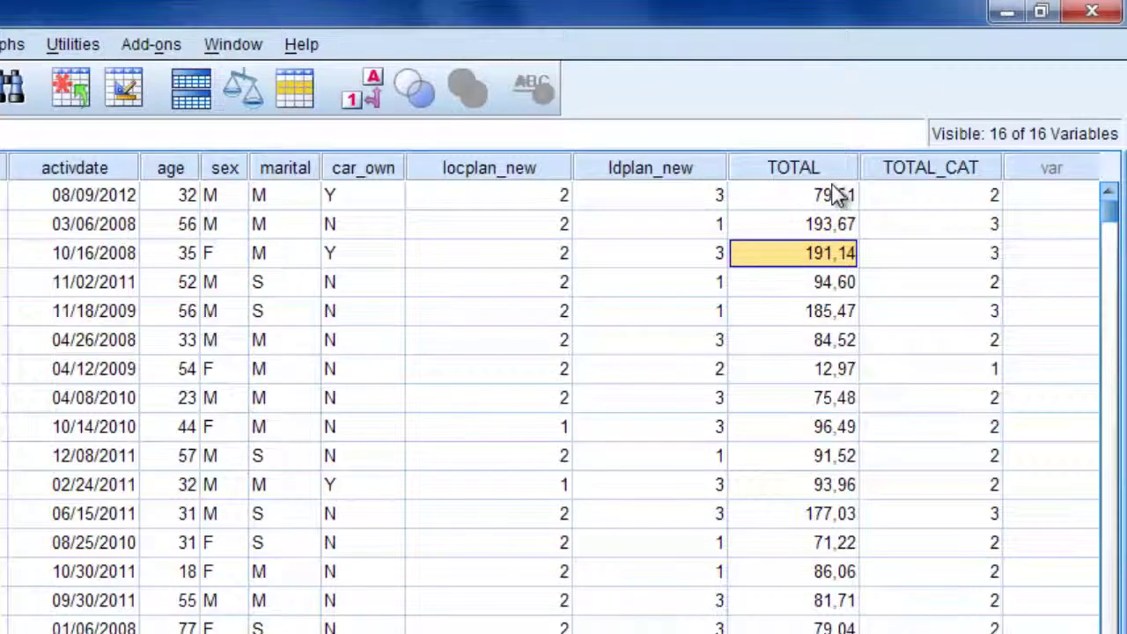
{"action": "left_click", "coordinate": [835, 196]}
{"action": "left_click", "coordinate": [837, 167]}
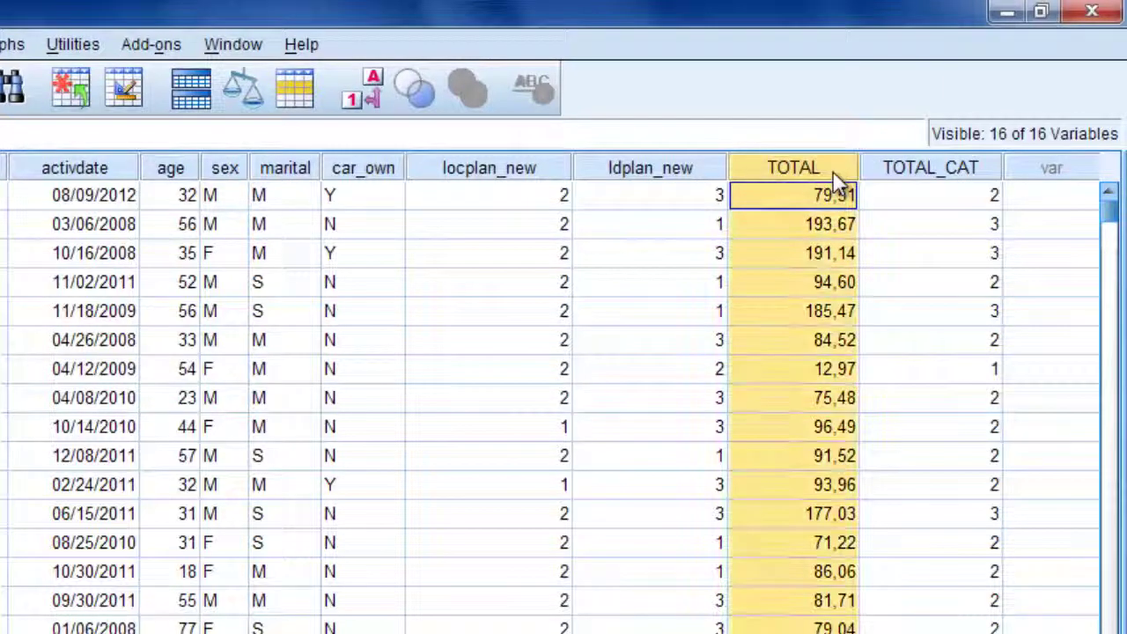
{"action": "left_click", "coordinate": [804, 254]}
{"action": "left_click", "coordinate": [941, 203]}
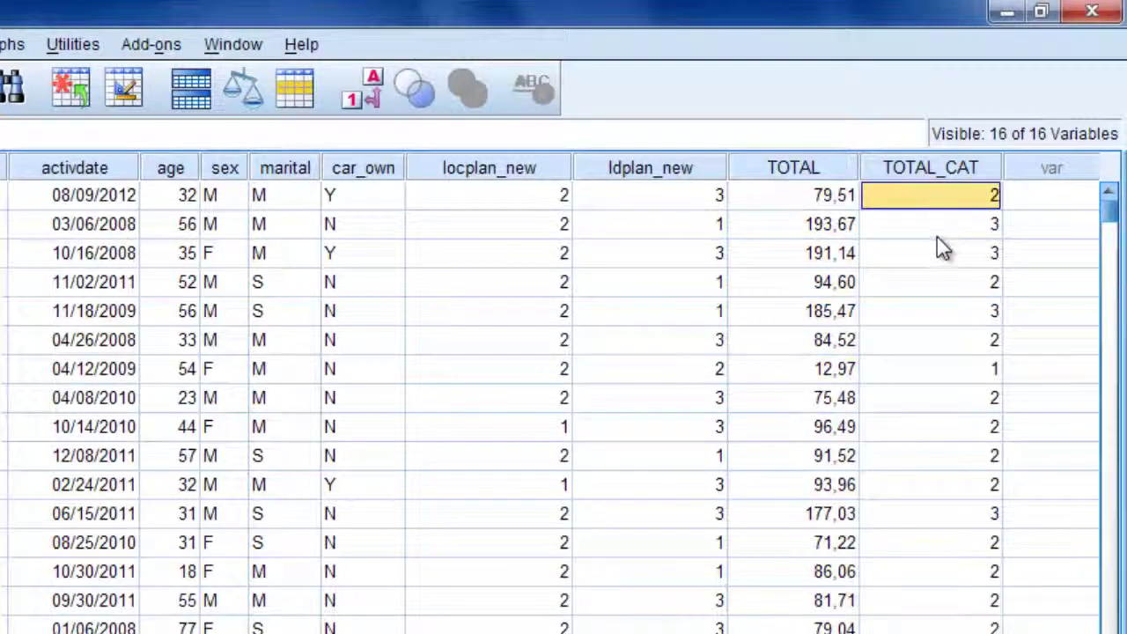
{"action": "left_click", "coordinate": [936, 368]}
{"action": "left_click", "coordinate": [932, 310]}
{"action": "left_click", "coordinate": [929, 345]}
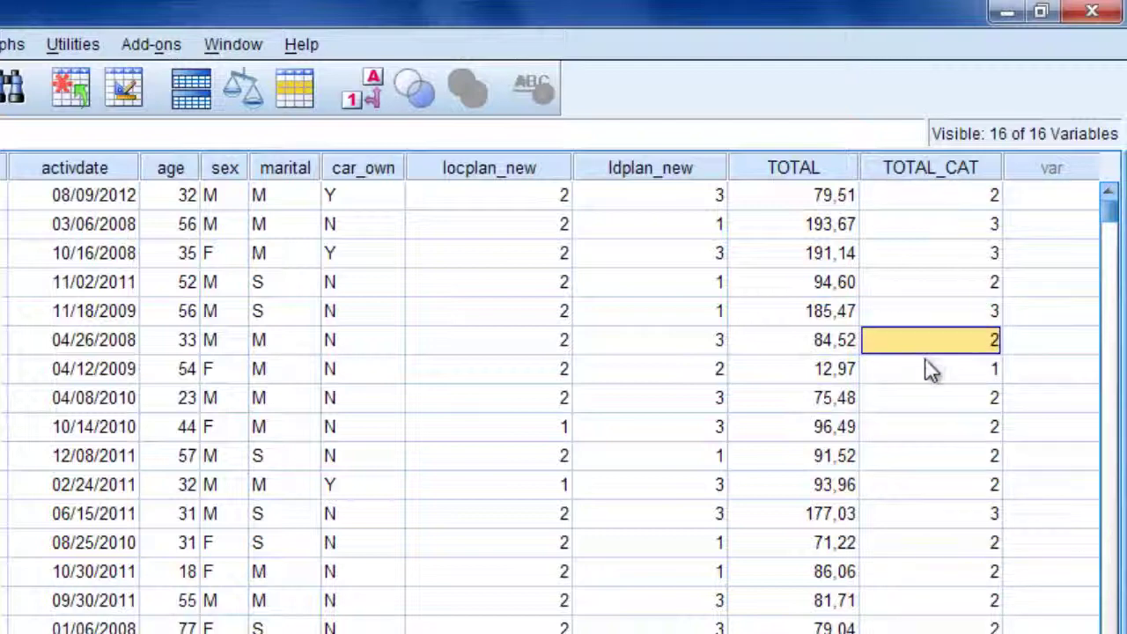
{"action": "left_click", "coordinate": [932, 370]}
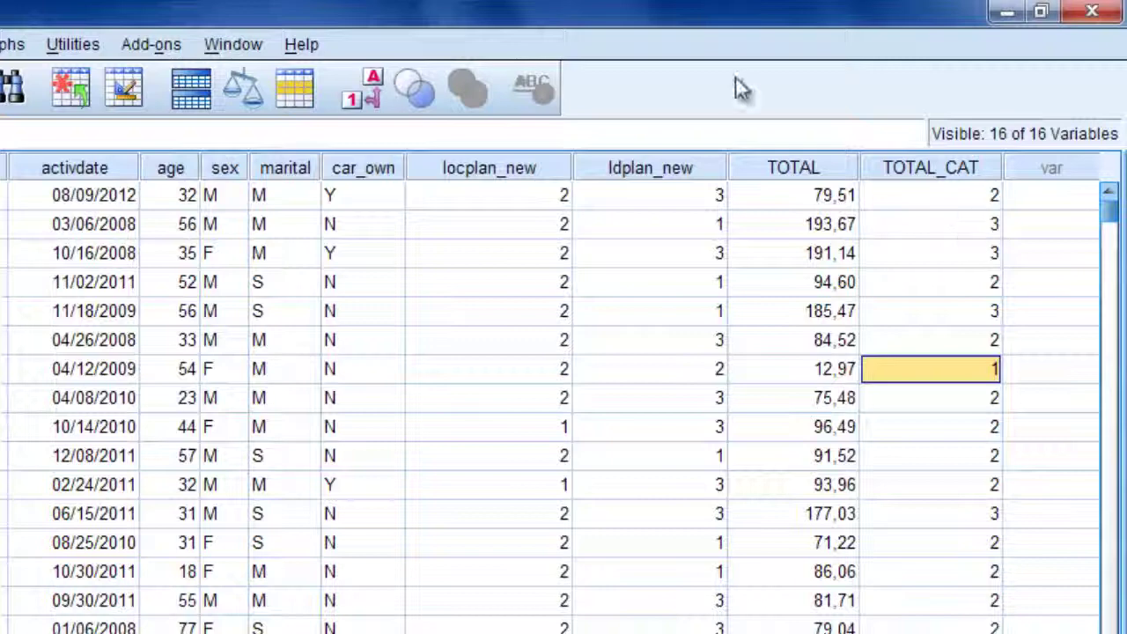
Step: Contrast the whole TOTAL column with the whole TOTAL_CAT column and its individual codes
{"action": "left_click", "coordinate": [814, 168]}
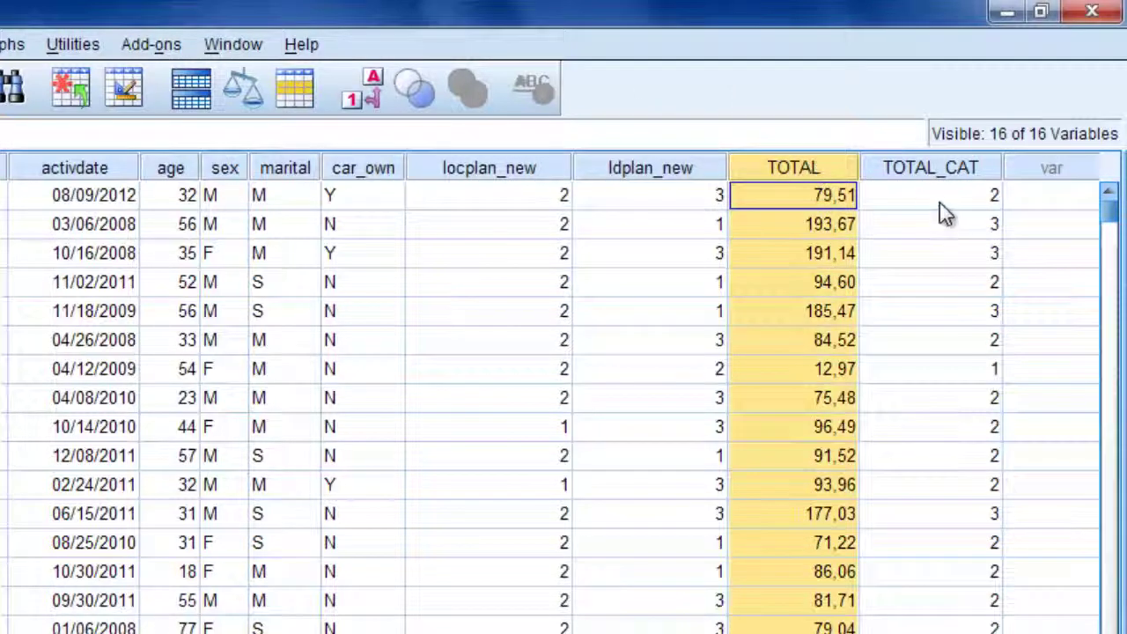
{"action": "left_click", "coordinate": [943, 170]}
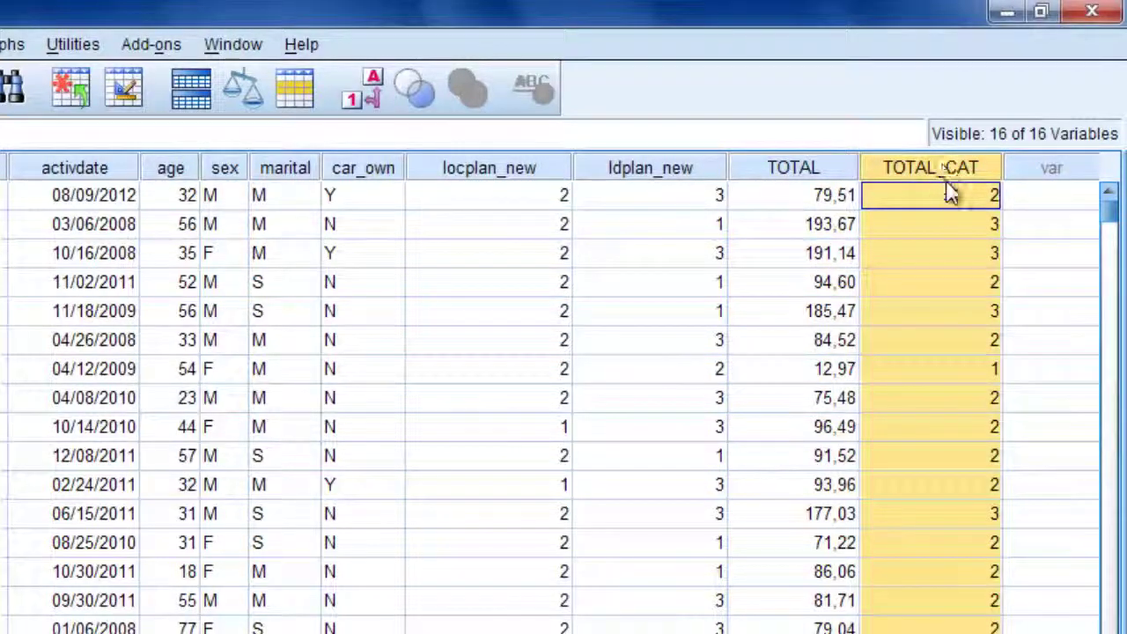
{"action": "left_click", "coordinate": [946, 195]}
{"action": "left_click", "coordinate": [944, 282]}
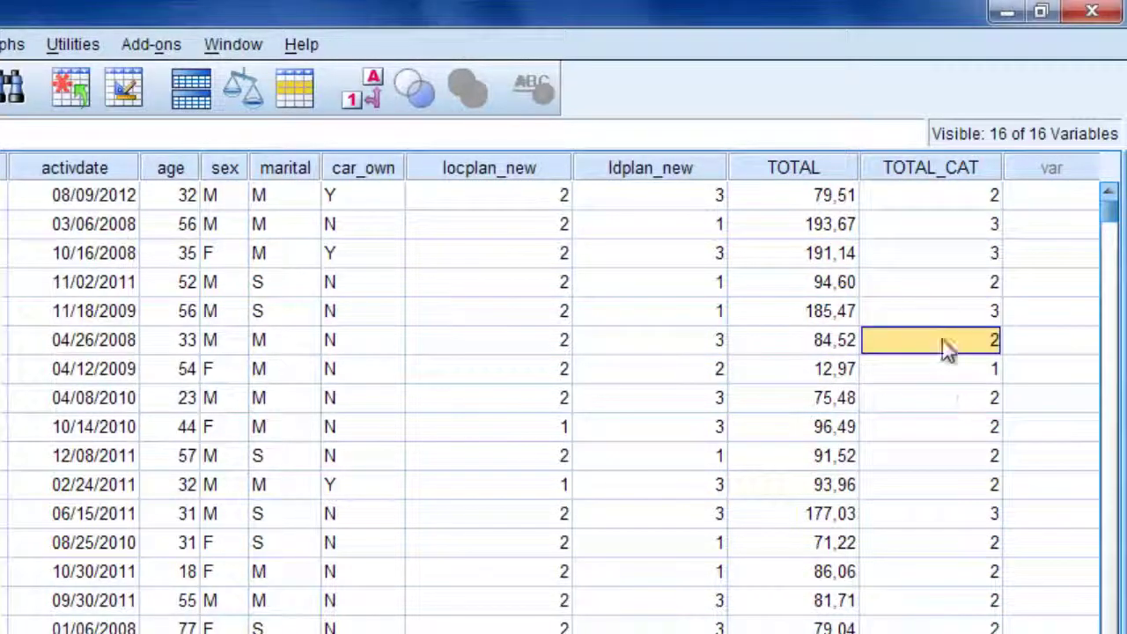
{"action": "left_click", "coordinate": [934, 302]}
{"action": "left_click", "coordinate": [937, 346]}
{"action": "left_click", "coordinate": [937, 302]}
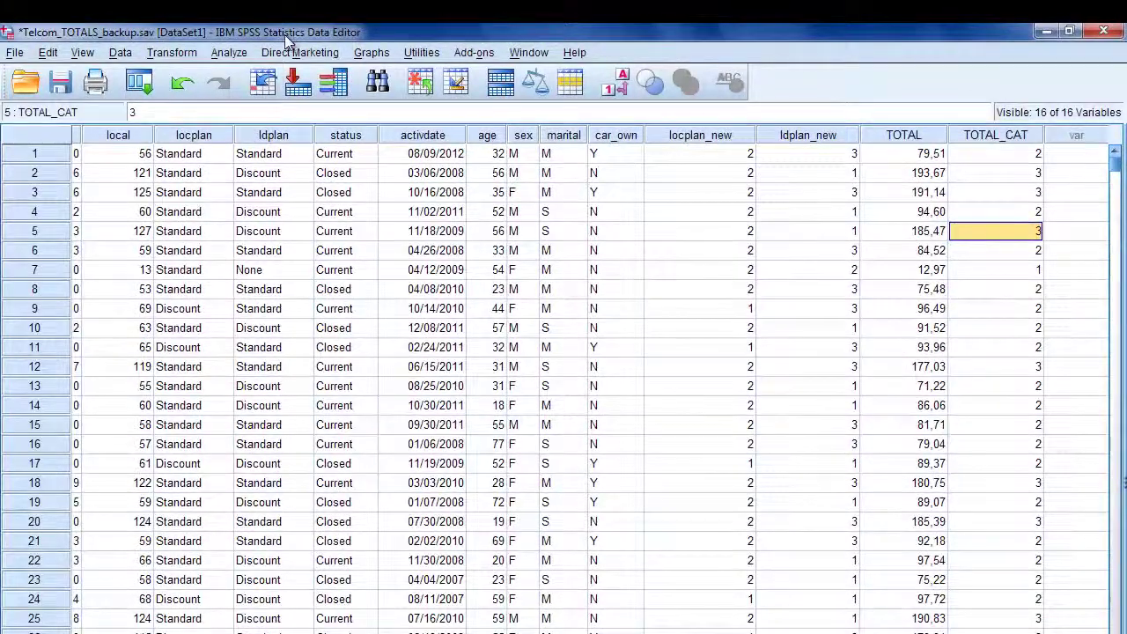
Step: Start an Explore analysis with TOTAL as the dependent variable
{"action": "left_click", "coordinate": [231, 53]}
{"action": "mouse_move", "coordinate": [370, 105]}
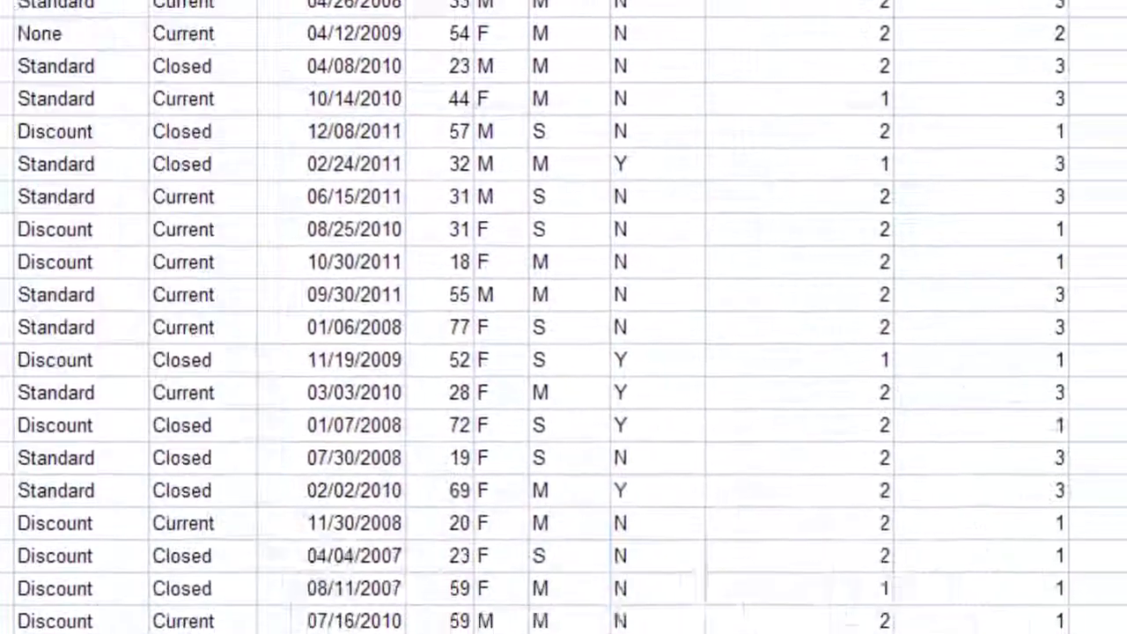
{"action": "left_click", "coordinate": [671, 101]}
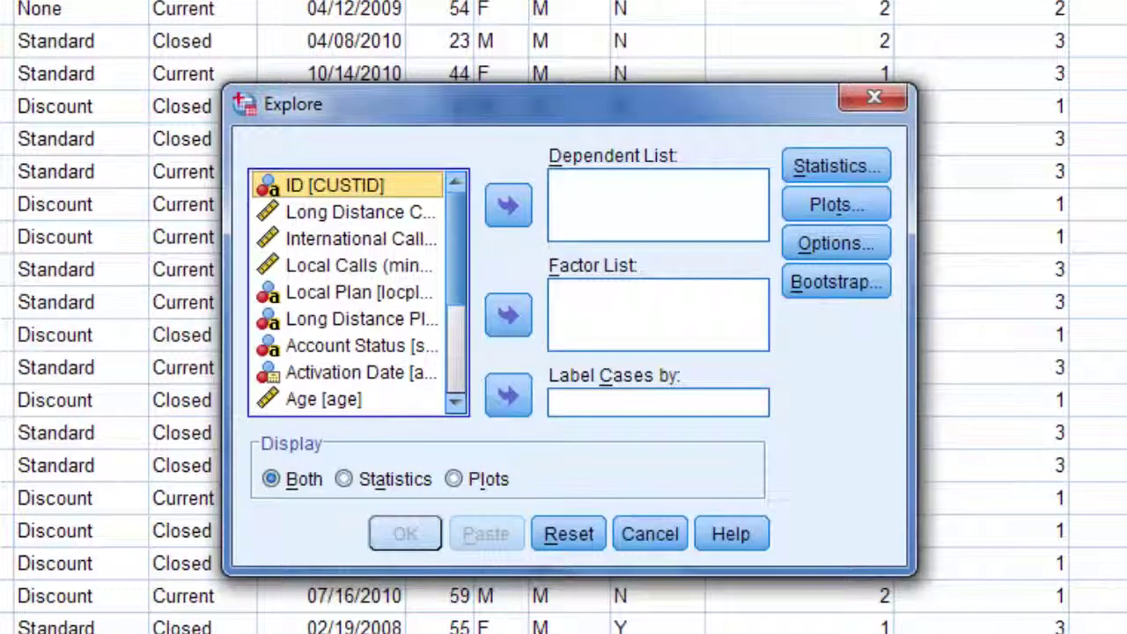
{"action": "left_click", "coordinate": [455, 383]}
{"action": "left_click", "coordinate": [304, 377]}
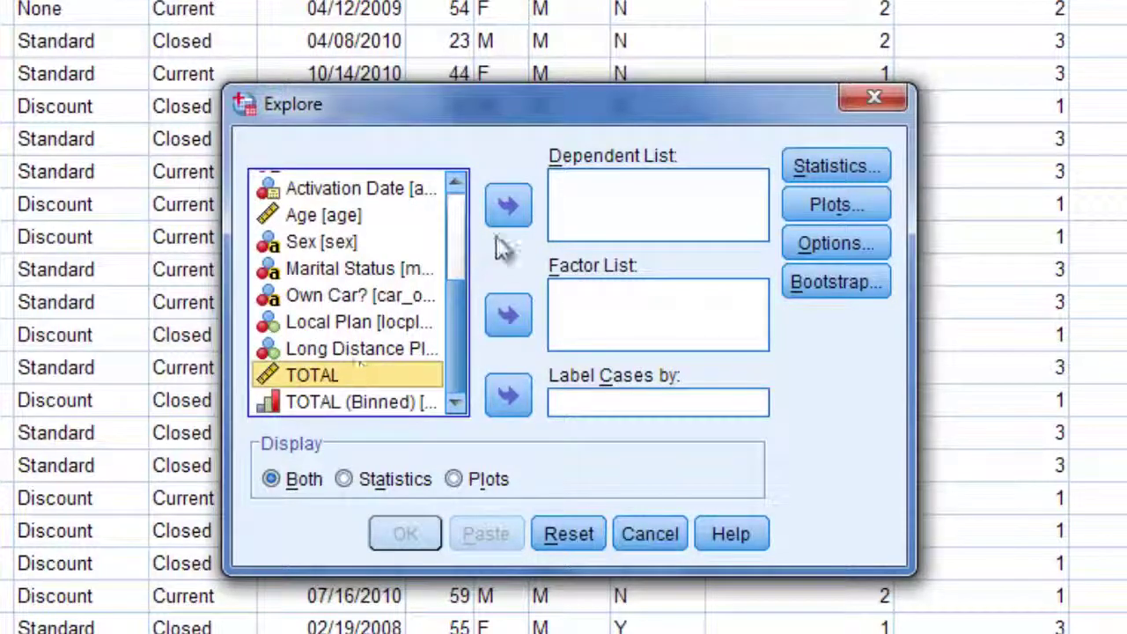
{"action": "left_click", "coordinate": [504, 211]}
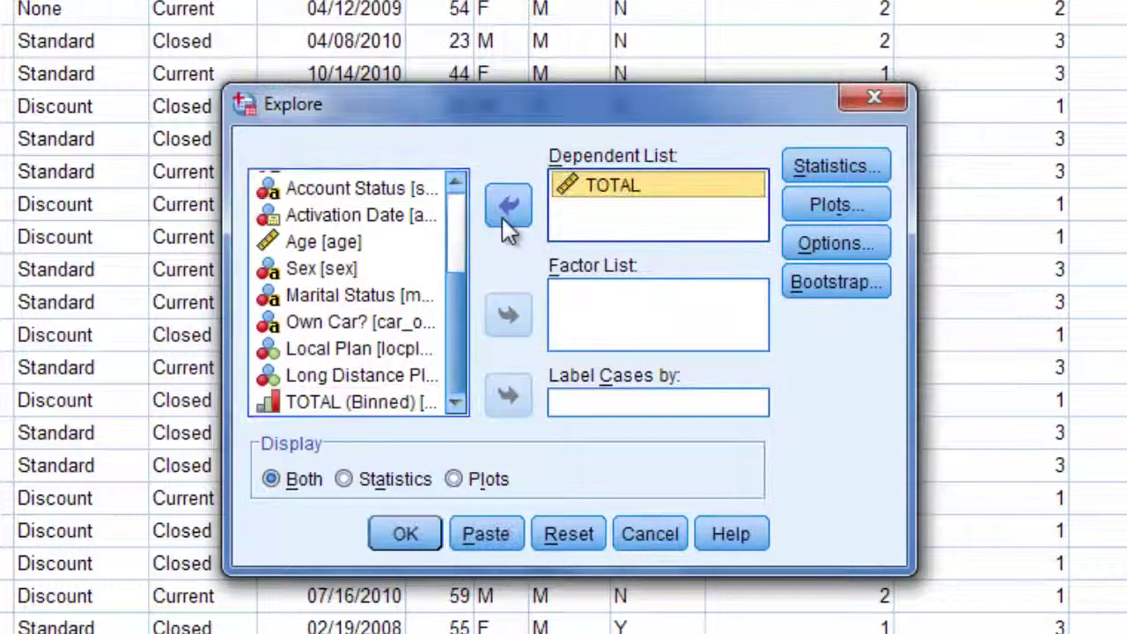
{"action": "left_click", "coordinate": [703, 187]}
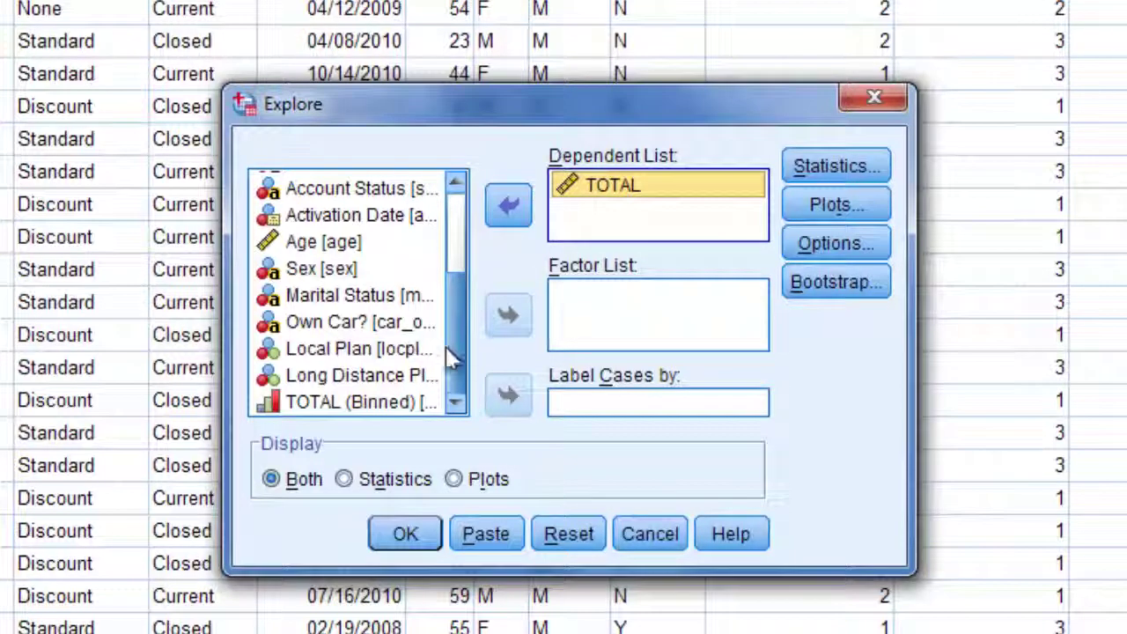
Step: Set TOTAL (Binned) as the factor of the Explore analysis and limit the display to Statistics
{"action": "left_click", "coordinate": [305, 405]}
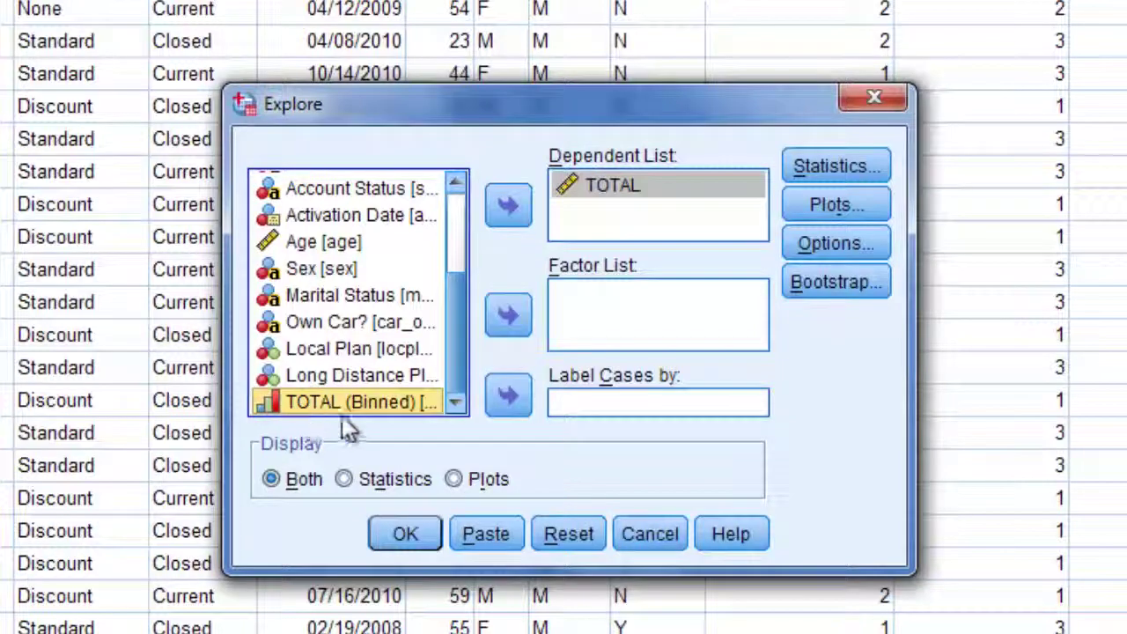
{"action": "left_click", "coordinate": [509, 315]}
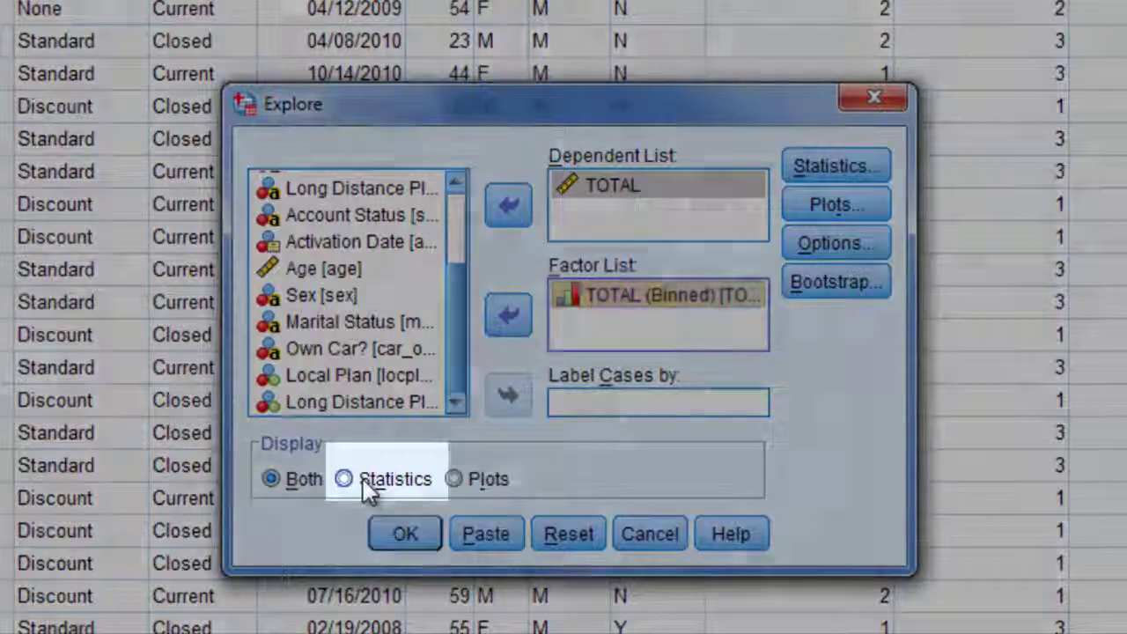
{"action": "left_click", "coordinate": [345, 479]}
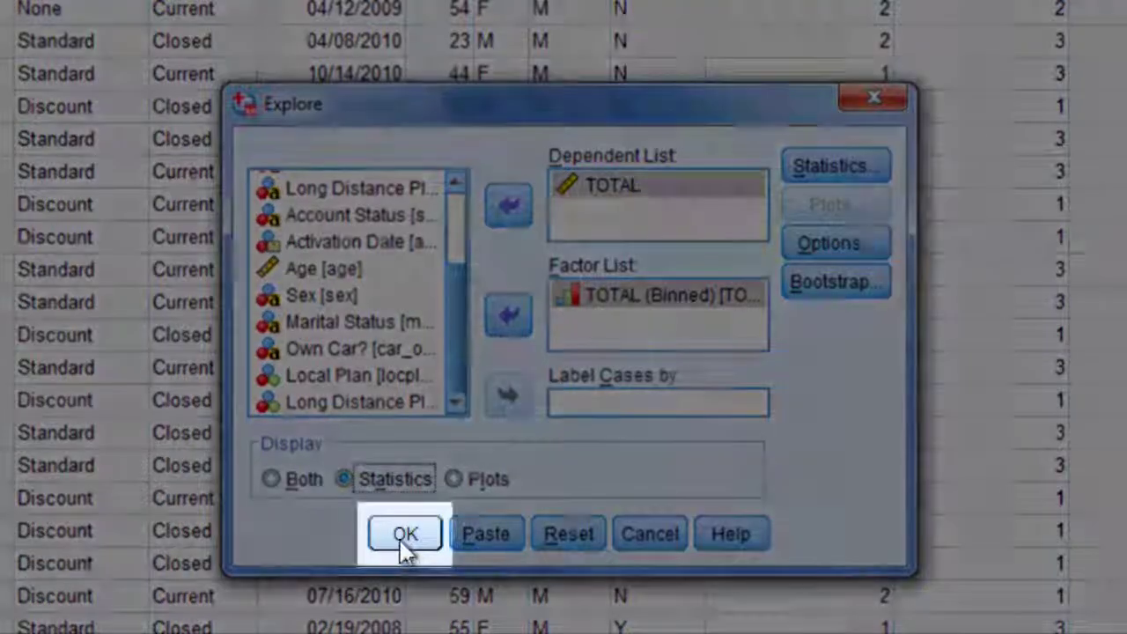
Step: Run the Explore analysis and examine the TOTAL descriptives for each TOTAL (Binned) category
{"action": "left_click", "coordinate": [401, 548]}
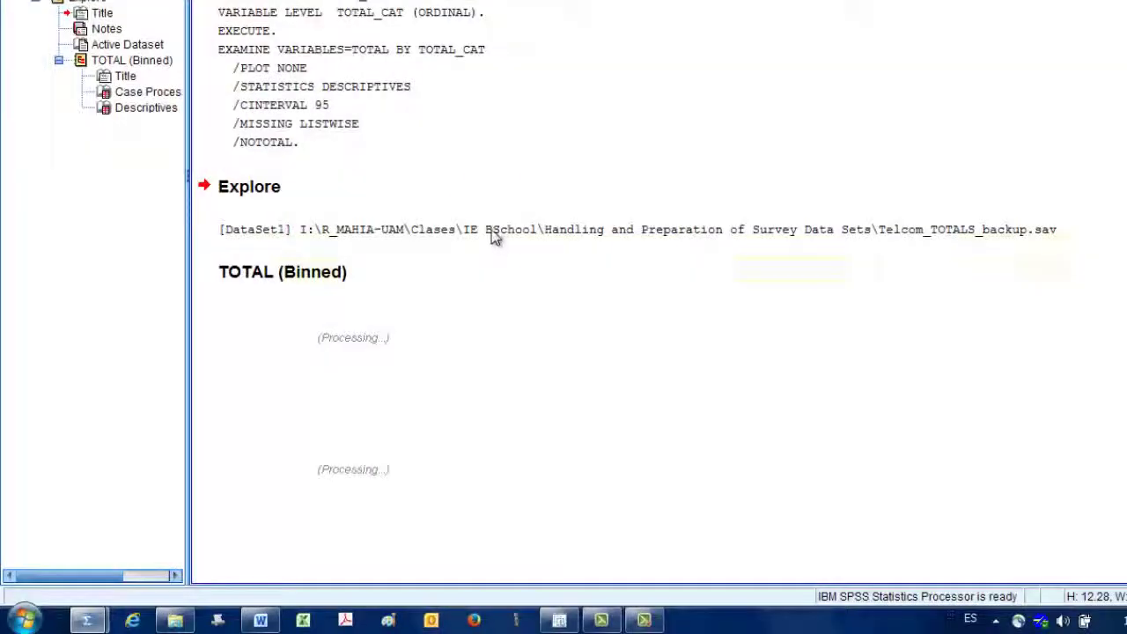
{"action": "scroll", "coordinate": [473, 225], "scroll_direction": "down", "scroll_amount": 5}
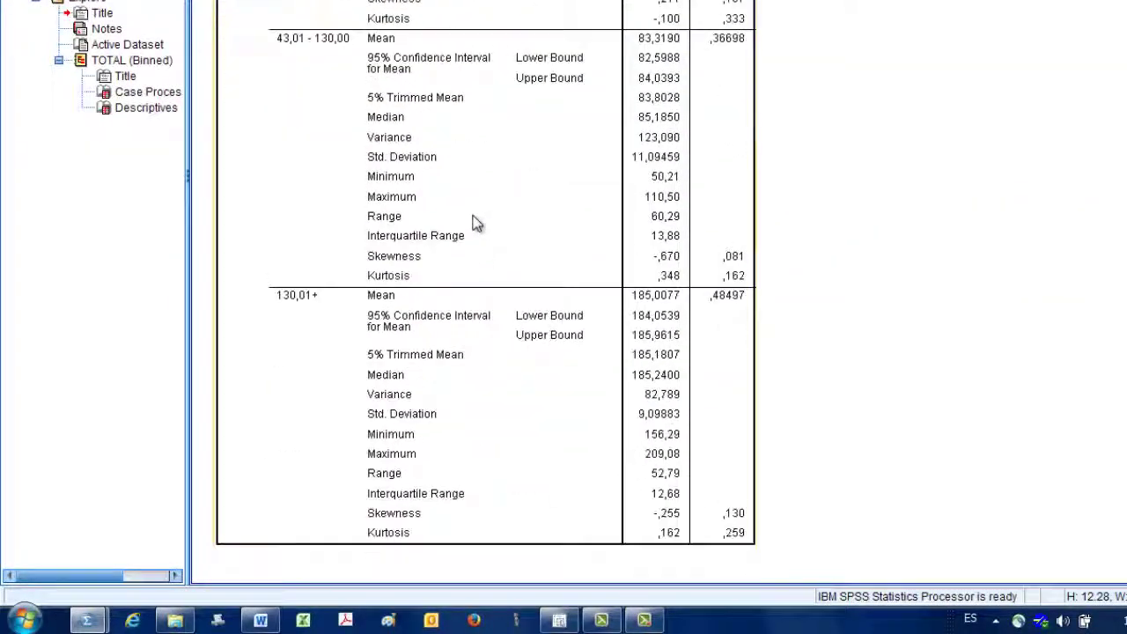
{"action": "scroll", "coordinate": [475, 264], "scroll_direction": "up", "scroll_amount": 5}
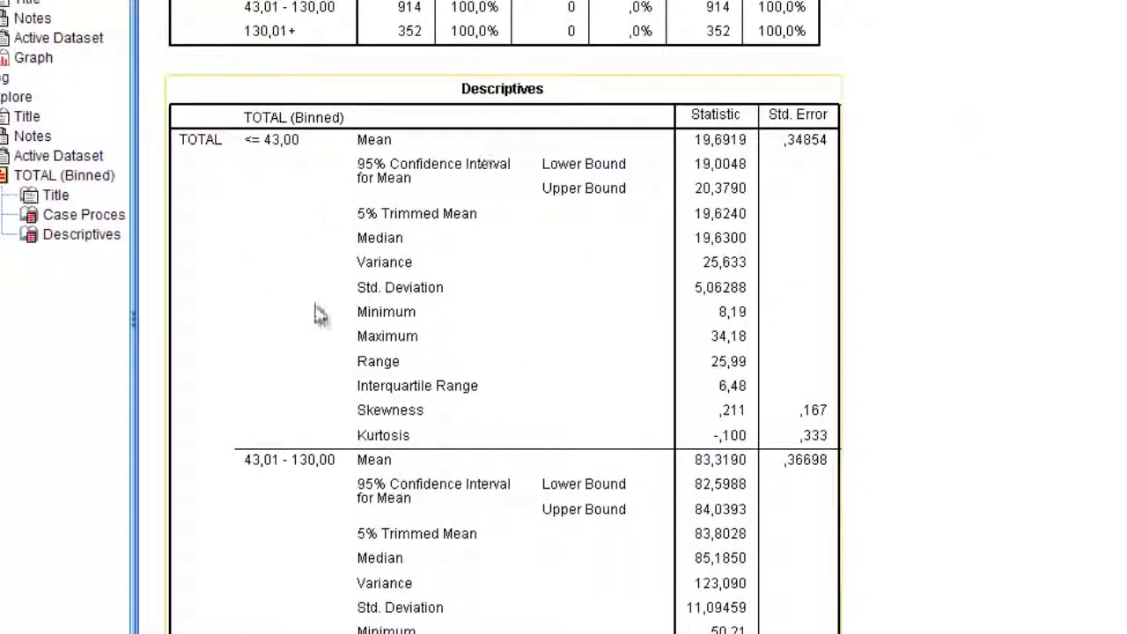
{"action": "scroll", "coordinate": [476, 405], "scroll_direction": "down", "scroll_amount": 3}
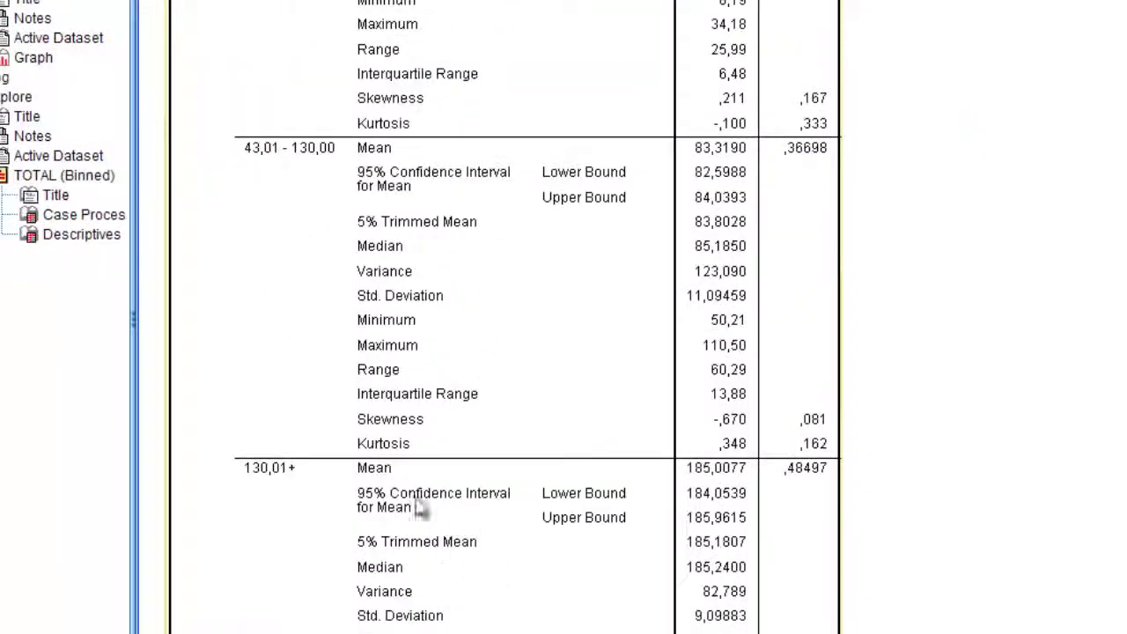
{"action": "scroll", "coordinate": [467, 612], "scroll_direction": "up", "scroll_amount": 2}
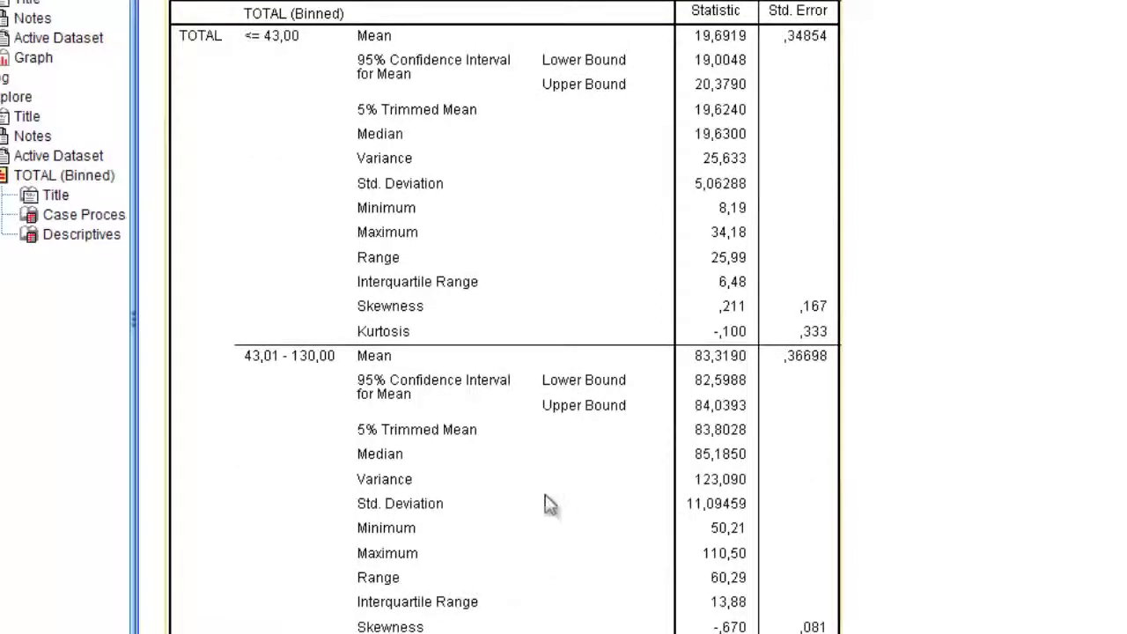
{"action": "left_click", "coordinate": [695, 40]}
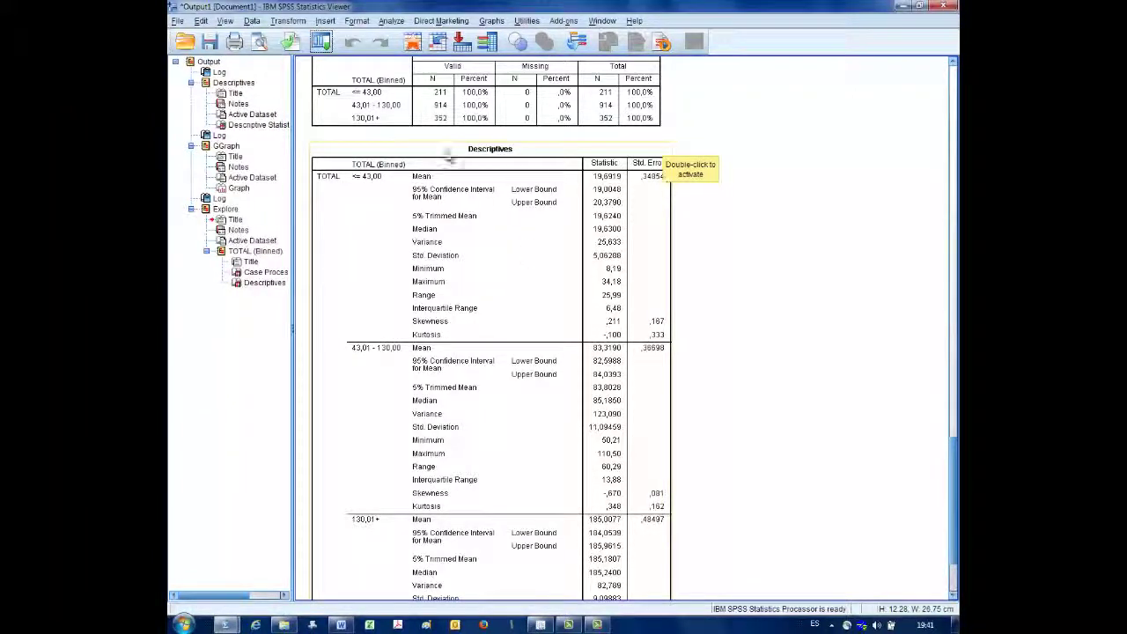
Step: Open the Descriptives table in its own pivot table editor and show the Pivoting Trays, arranging both windows so they stay readable
{"action": "left_click", "coordinate": [540, 256]}
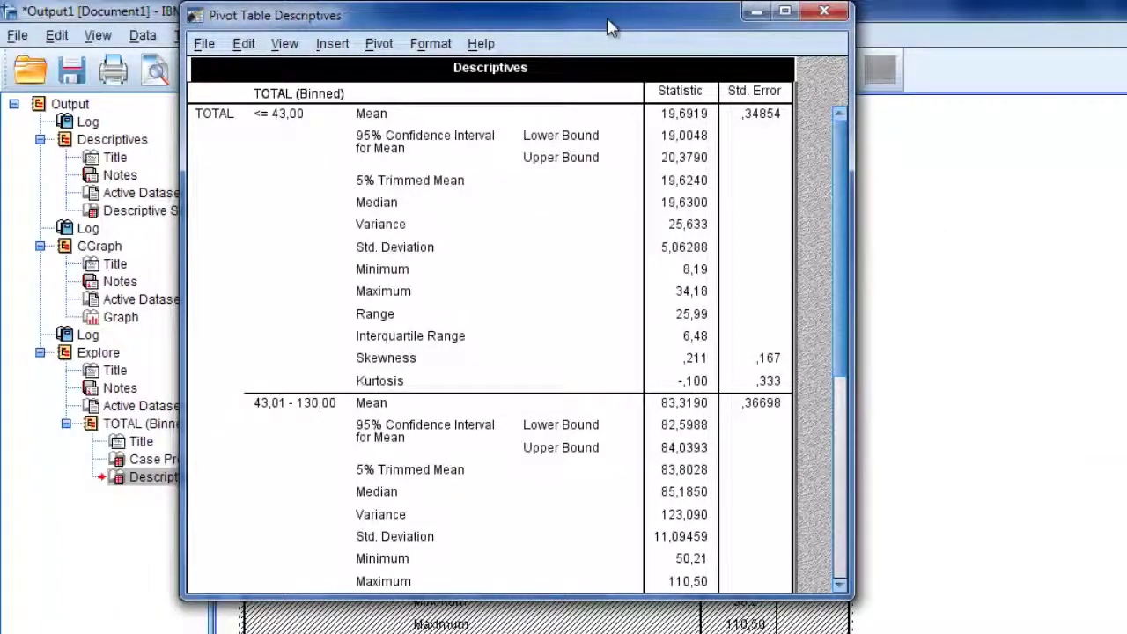
{"action": "mouse_move", "coordinate": [691, 35]}
{"action": "left_mouse_down"}
{"action": "mouse_move", "coordinate": [901, 195]}
{"action": "mouse_move", "coordinate": [1118, 262]}
{"action": "left_mouse_up"}
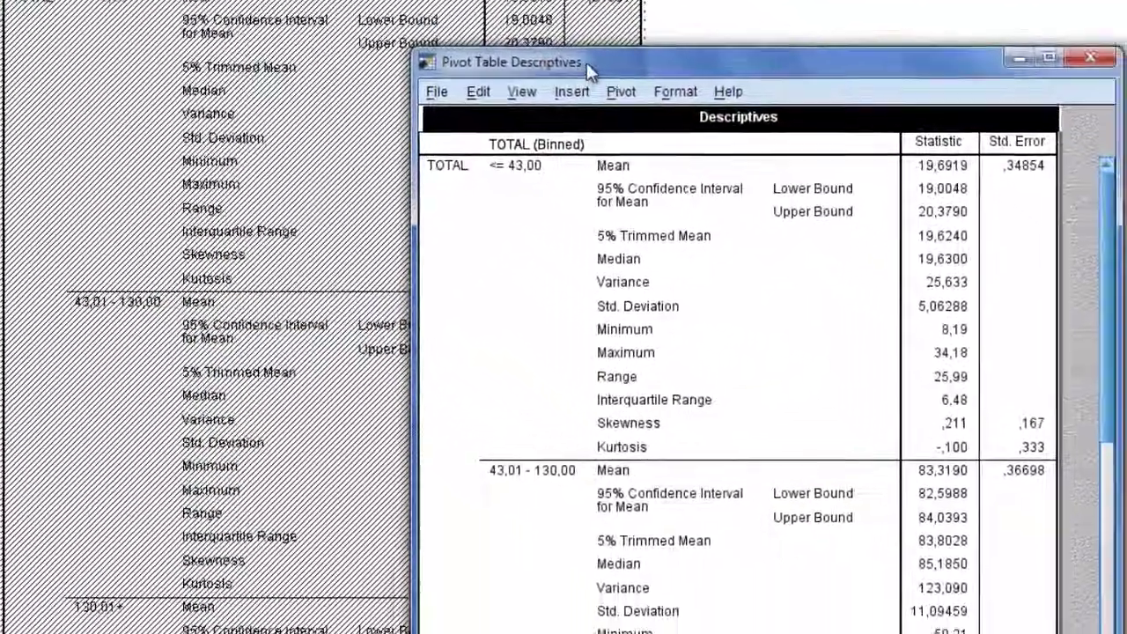
{"action": "left_click_drag", "start_coordinate": [710, 154], "coordinate": [644, 123]}
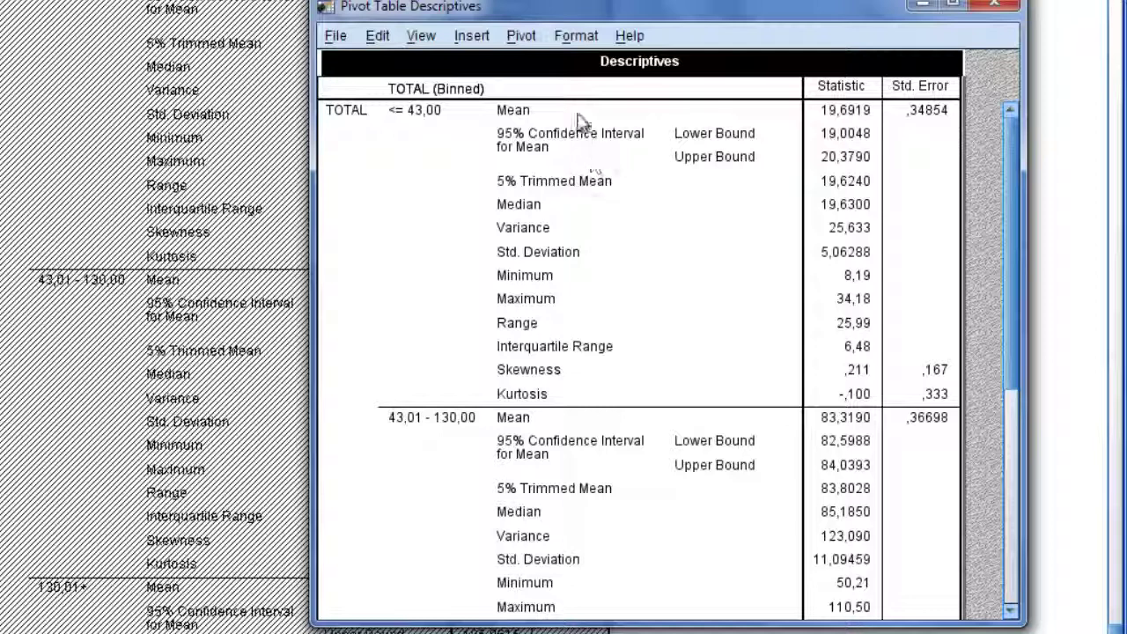
{"action": "left_click", "coordinate": [527, 39]}
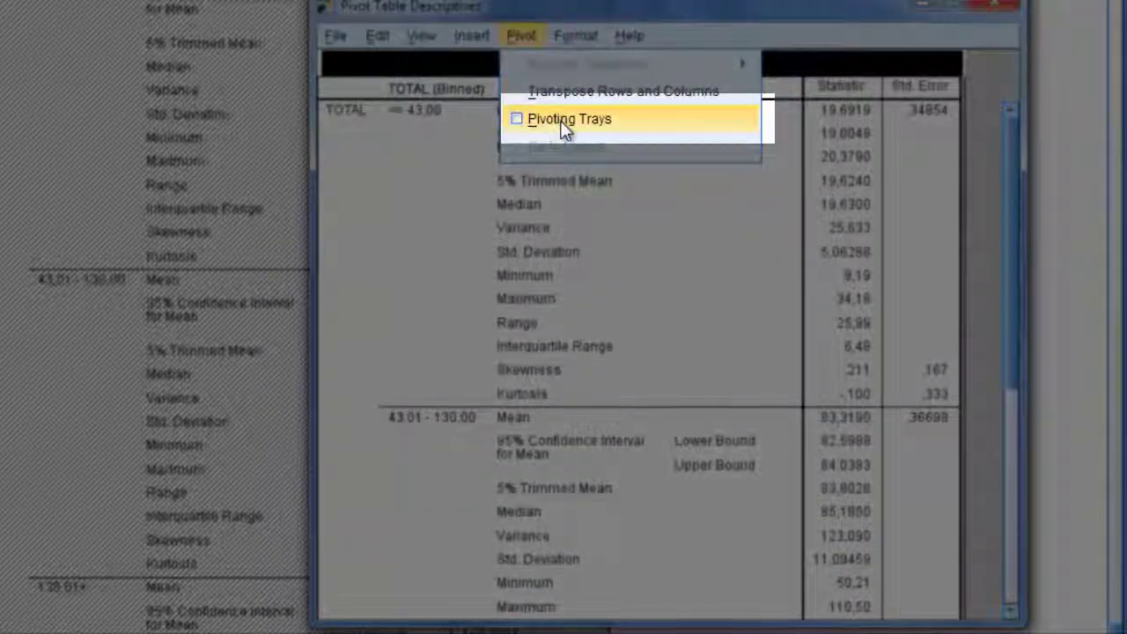
{"action": "left_click", "coordinate": [565, 129]}
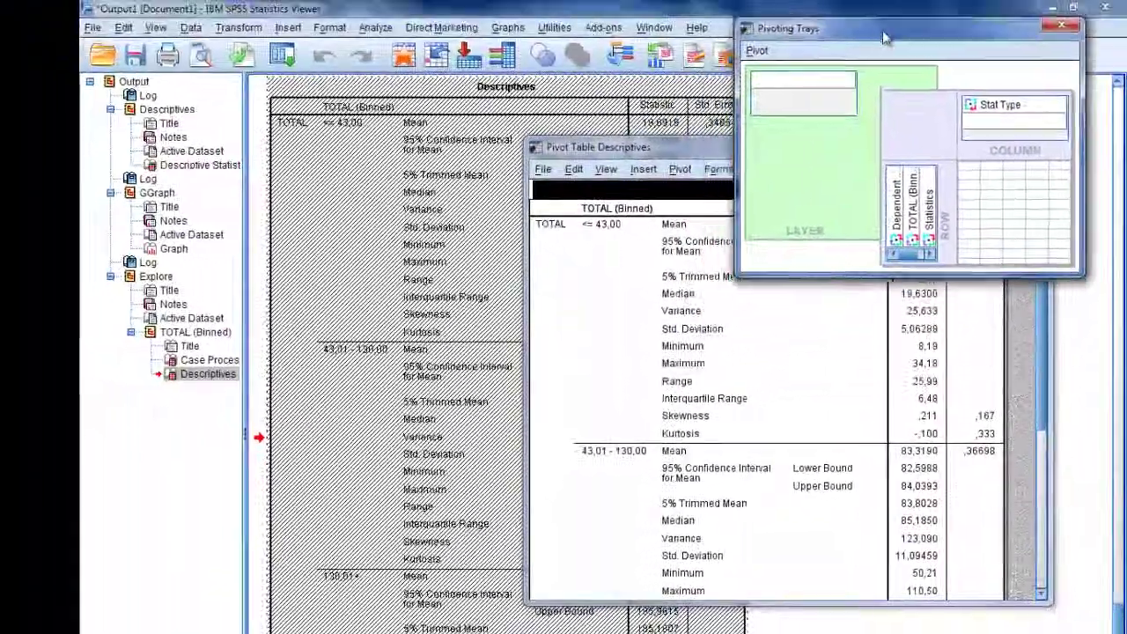
{"action": "left_click_drag", "start_coordinate": [634, 147], "coordinate": [409, 198]}
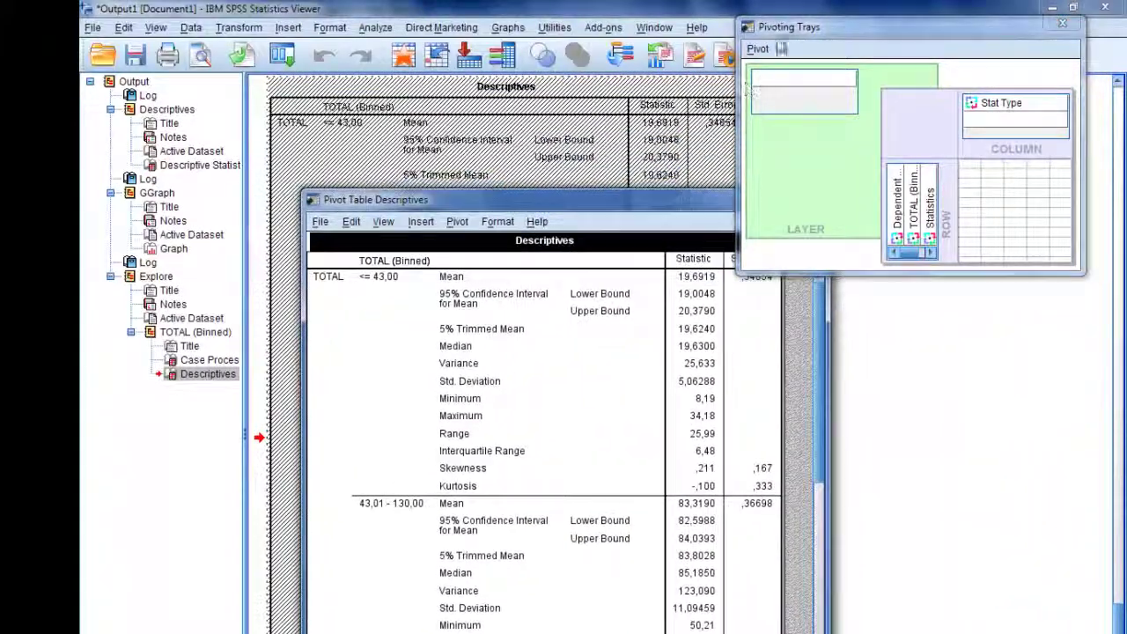
{"action": "left_click_drag", "start_coordinate": [812, 31], "coordinate": [838, 46]}
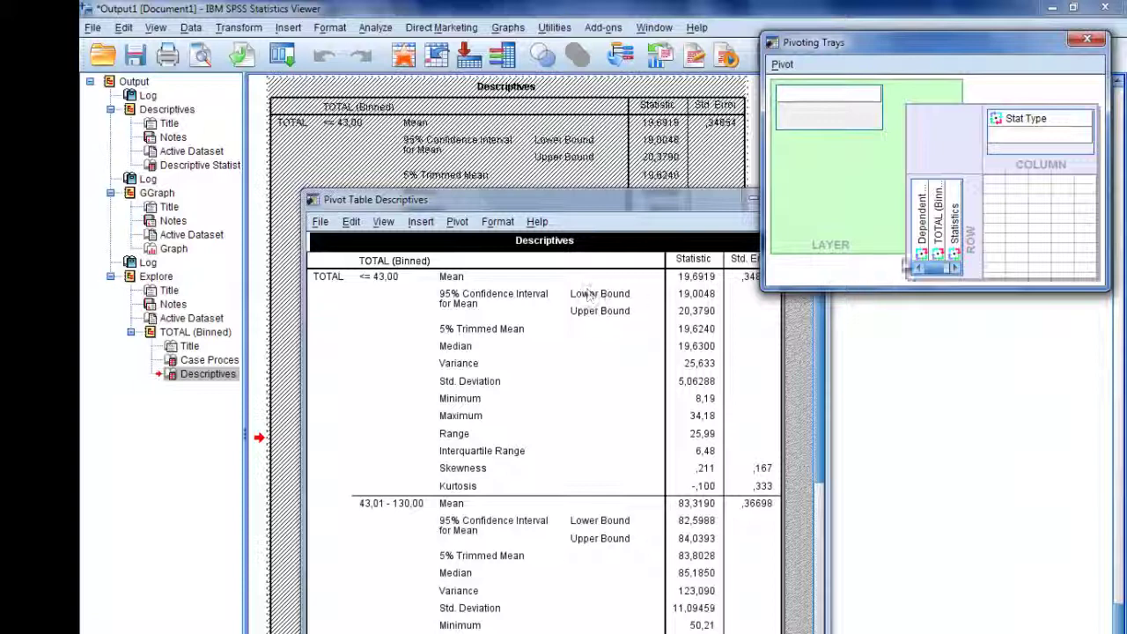
Step: Move TOTAL (Binned) from the rows to the columns beneath Stat Type, and close the Pivoting Trays and the table editor
{"action": "left_click_drag", "start_coordinate": [940, 236], "coordinate": [938, 228]}
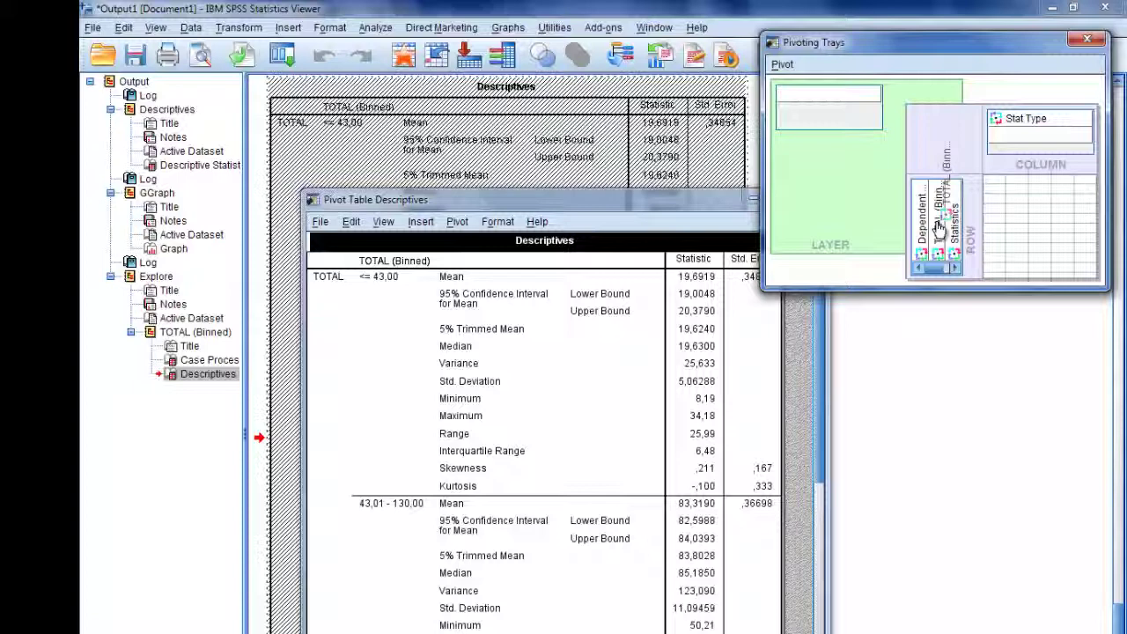
{"action": "left_click_drag", "start_coordinate": [938, 227], "coordinate": [923, 231]}
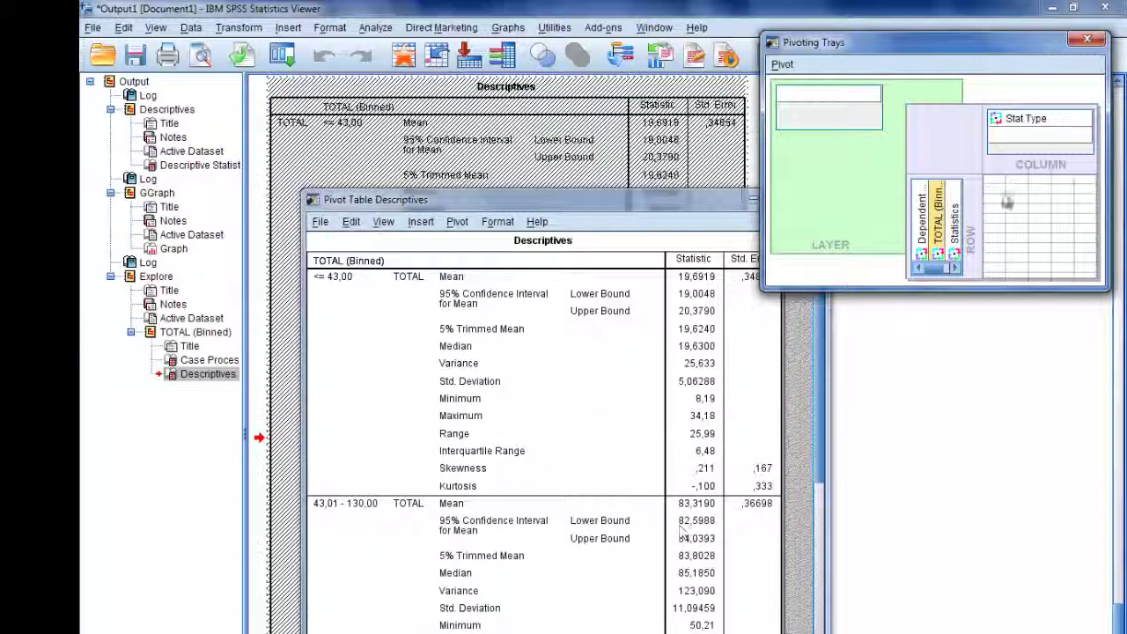
{"action": "left_click_drag", "start_coordinate": [938, 222], "coordinate": [1027, 140]}
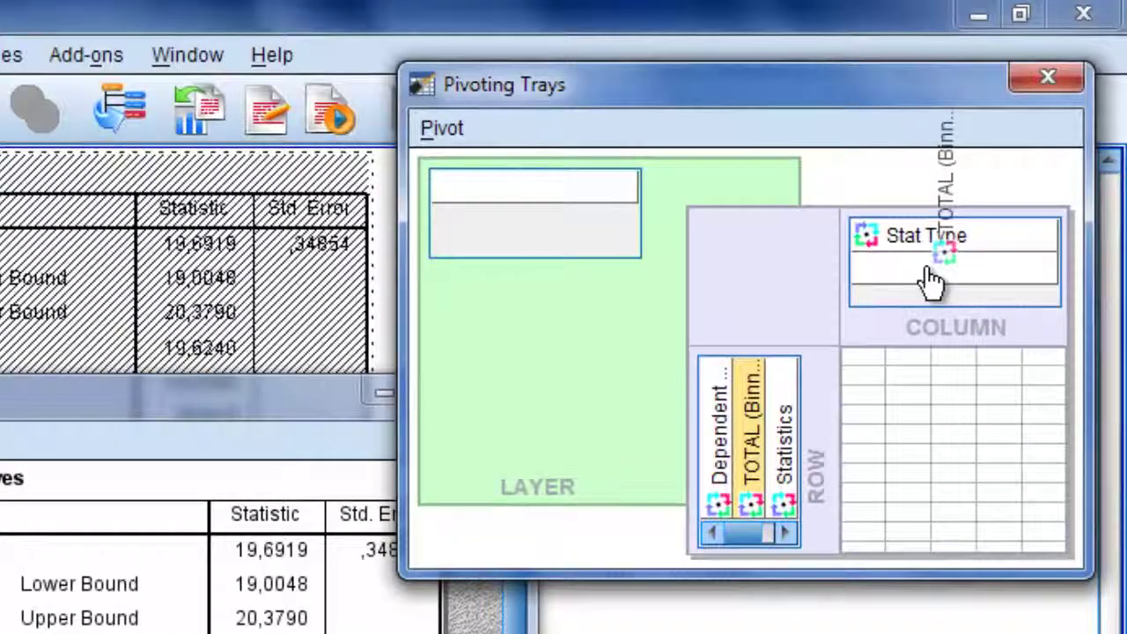
{"action": "left_click_drag", "start_coordinate": [932, 280], "coordinate": [894, 274]}
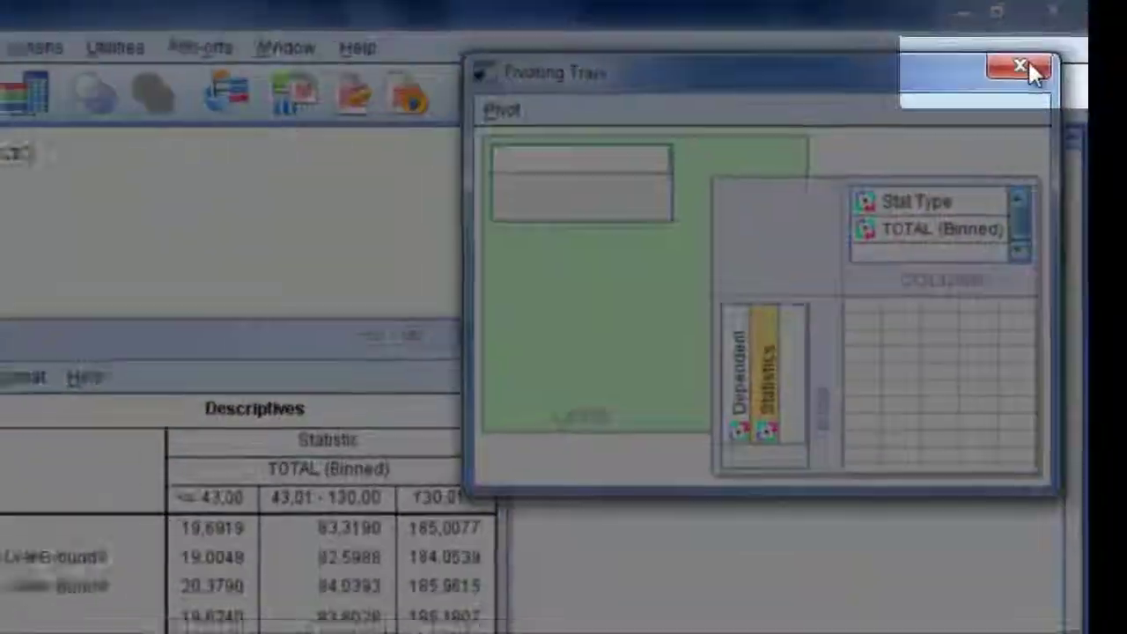
{"action": "left_click", "coordinate": [1022, 68]}
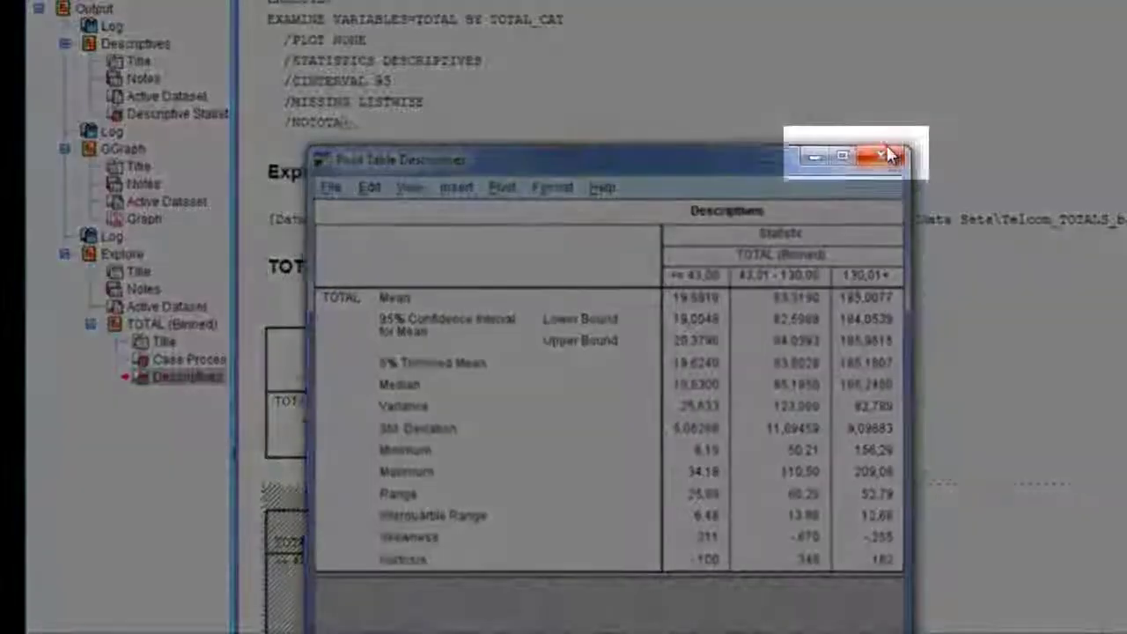
{"action": "left_click", "coordinate": [860, 152]}
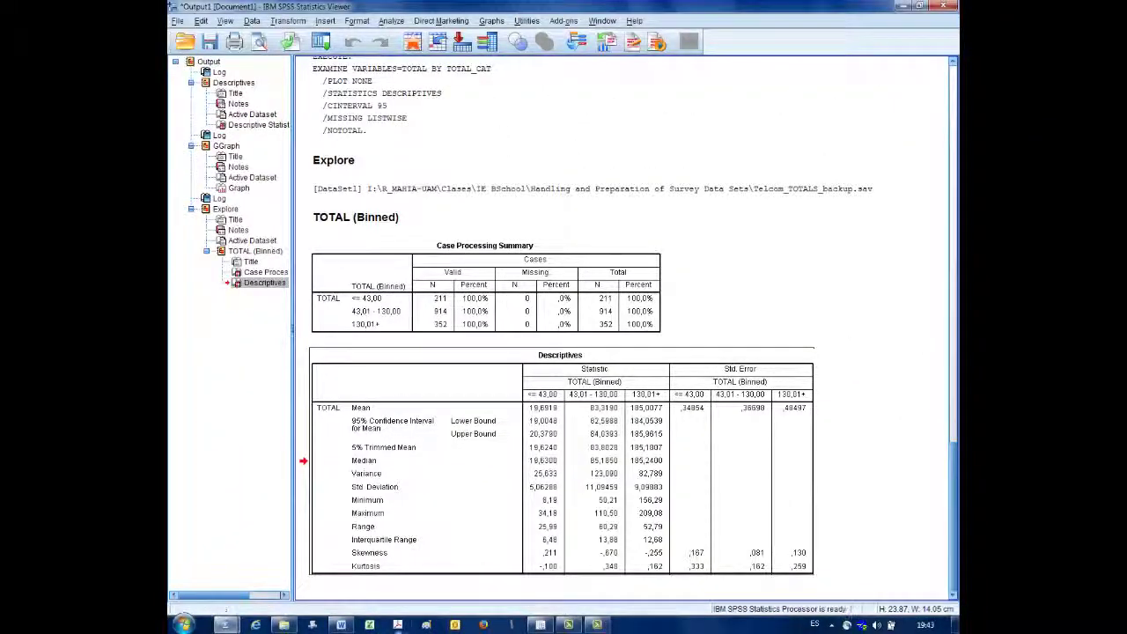
Step: Switch to the practice script in Word and look through the binning section as far as the extra practice exercises
{"action": "left_click", "coordinate": [341, 624]}
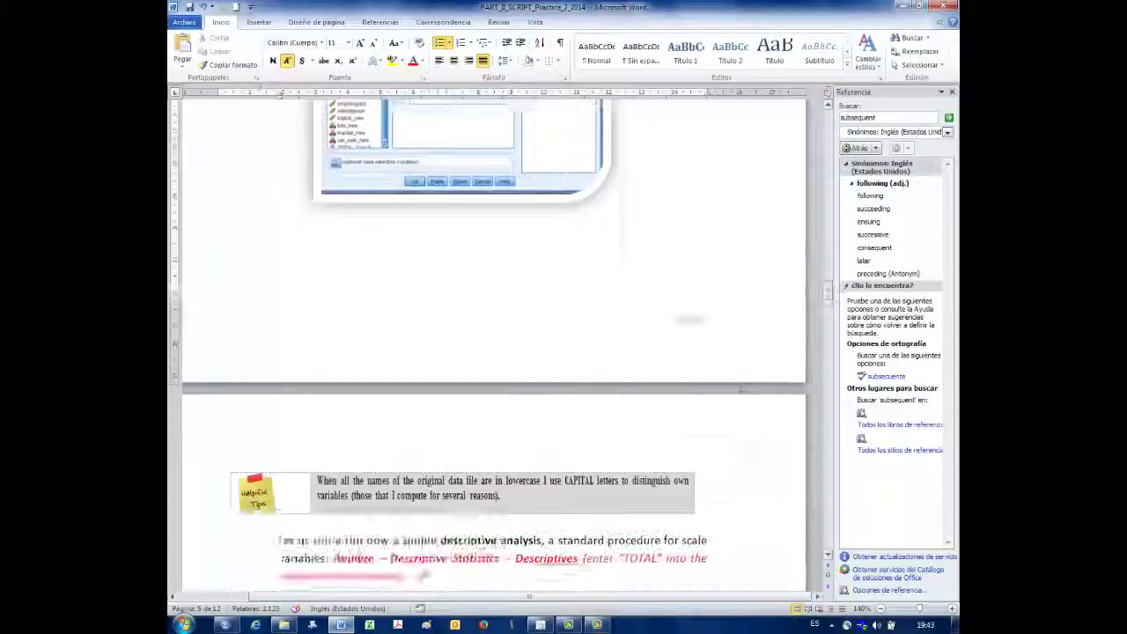
{"action": "scroll", "coordinate": [727, 457], "scroll_direction": "down", "scroll_amount": 15}
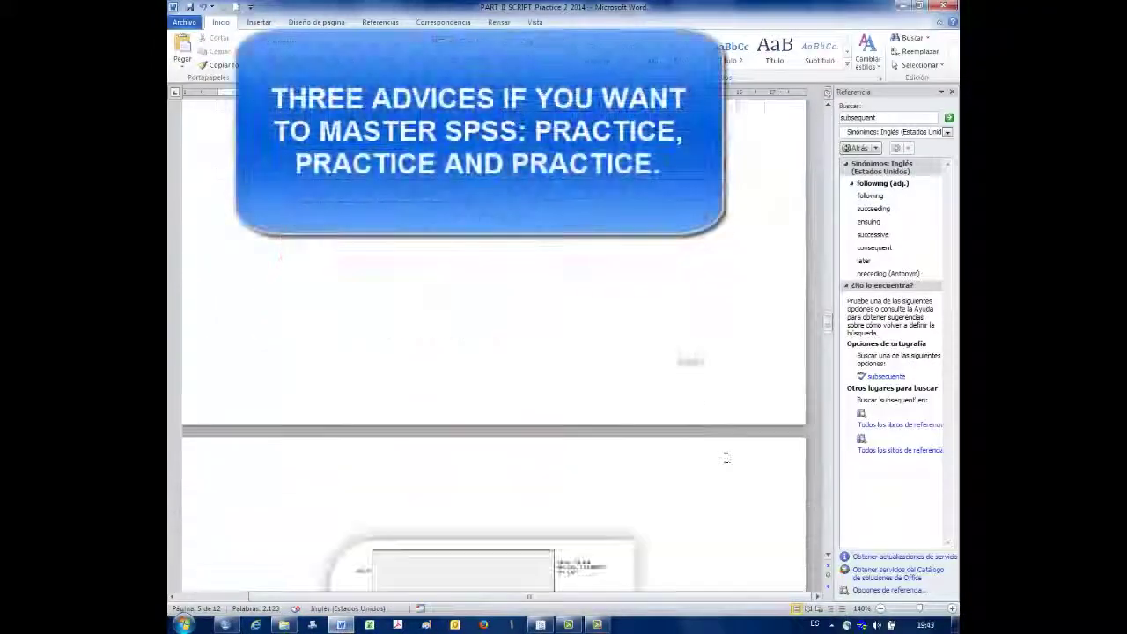
{"action": "scroll", "coordinate": [726, 457], "scroll_direction": "down", "scroll_amount": 8}
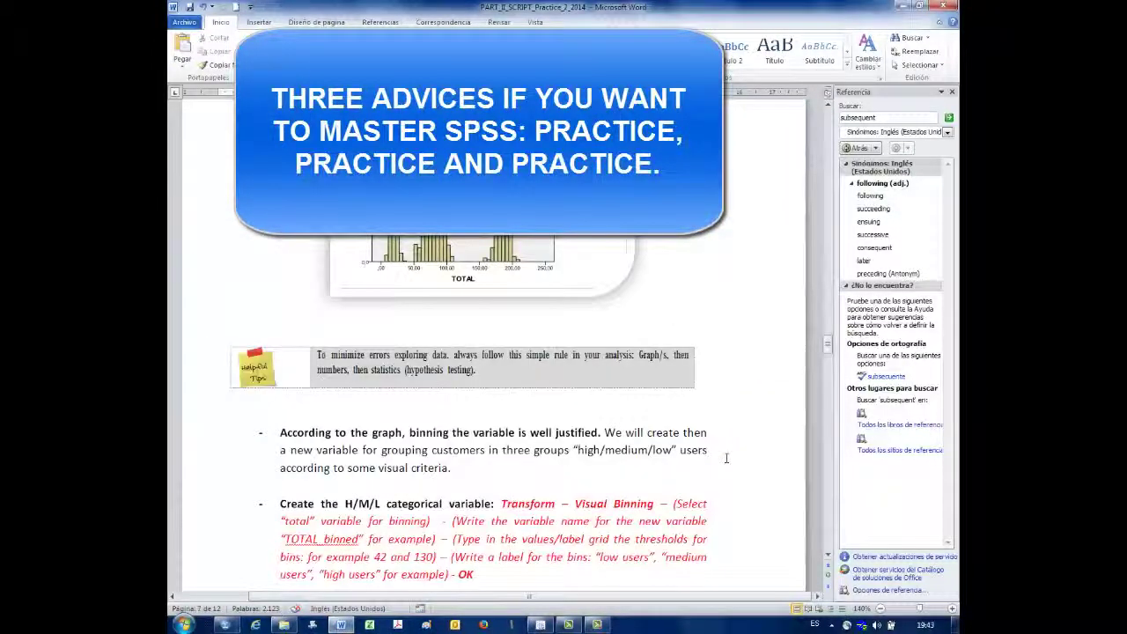
{"action": "scroll", "coordinate": [726, 457], "scroll_direction": "down", "scroll_amount": 2}
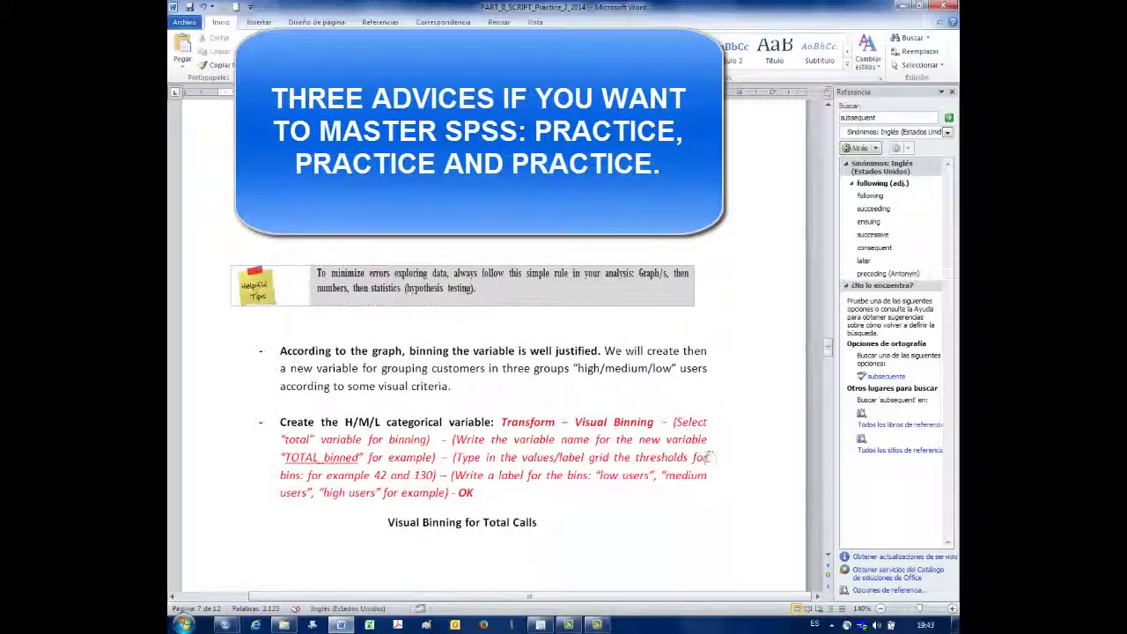
{"action": "scroll", "coordinate": [709, 457], "scroll_direction": "down", "scroll_amount": 6}
{"action": "scroll", "coordinate": [704, 454], "scroll_direction": "down", "scroll_amount": 8}
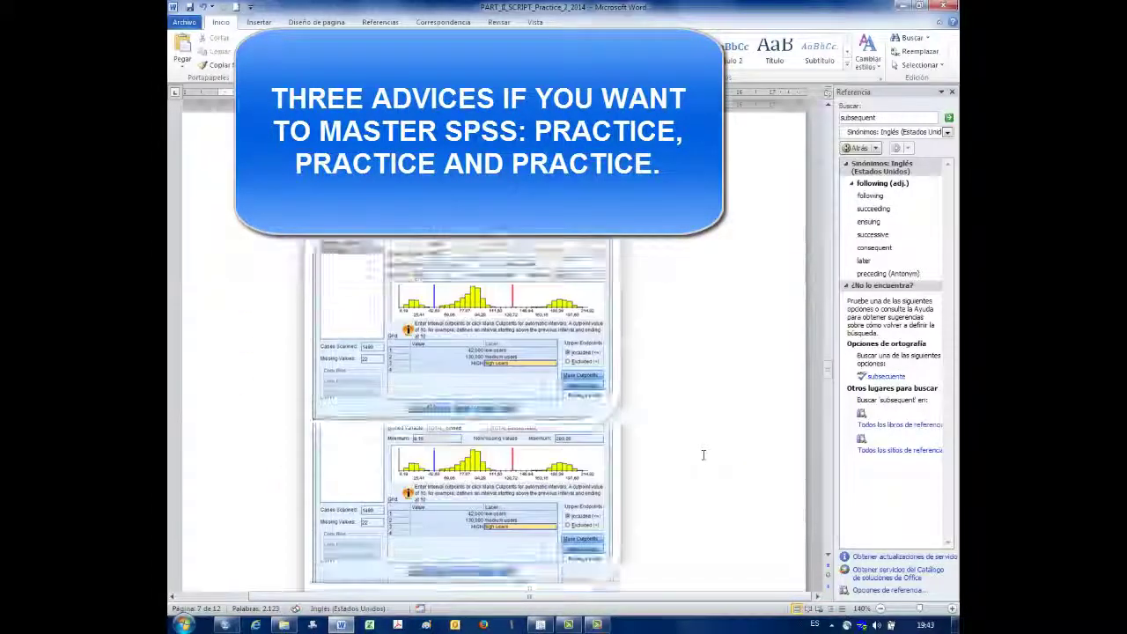
{"action": "scroll", "coordinate": [703, 454], "scroll_direction": "down", "scroll_amount": 10}
{"action": "scroll", "coordinate": [698, 454], "scroll_direction": "down", "scroll_amount": 5}
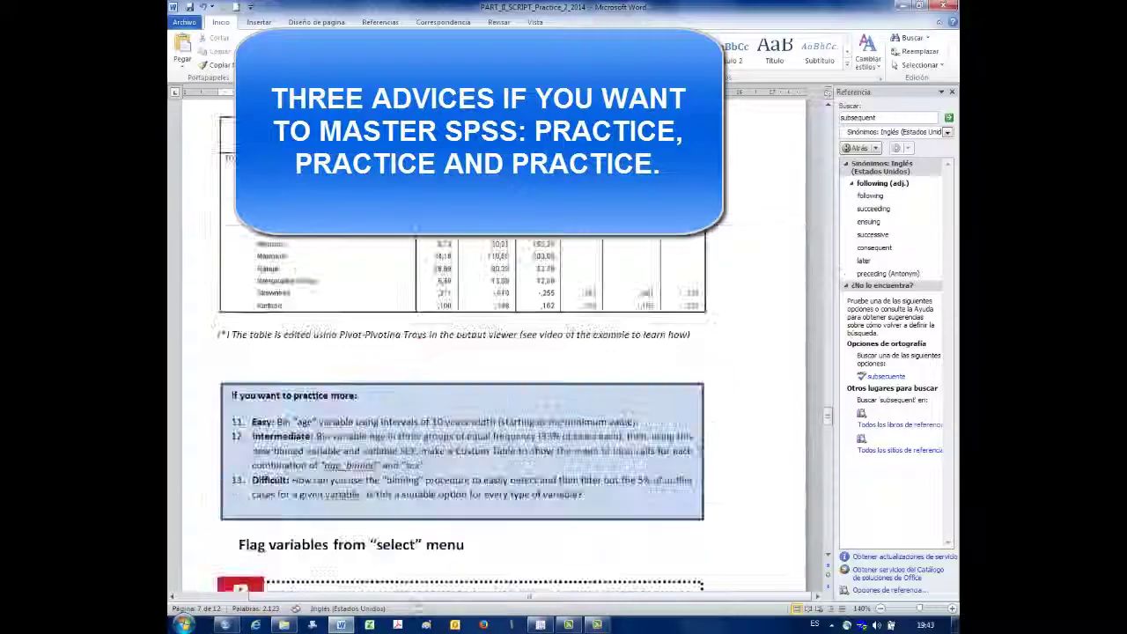